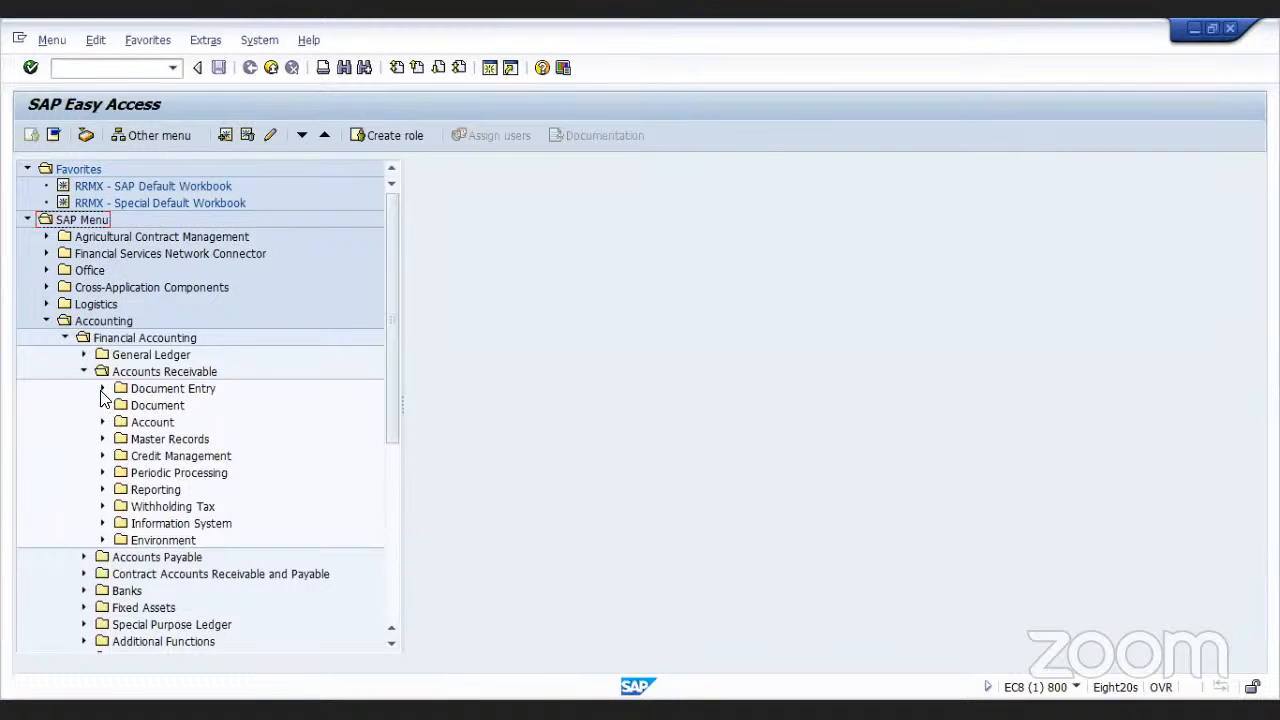
# - Open the FBL5N Display/Change Line Items transaction from the Account folder under Accounts Receivable
pyautogui.click(102, 389)
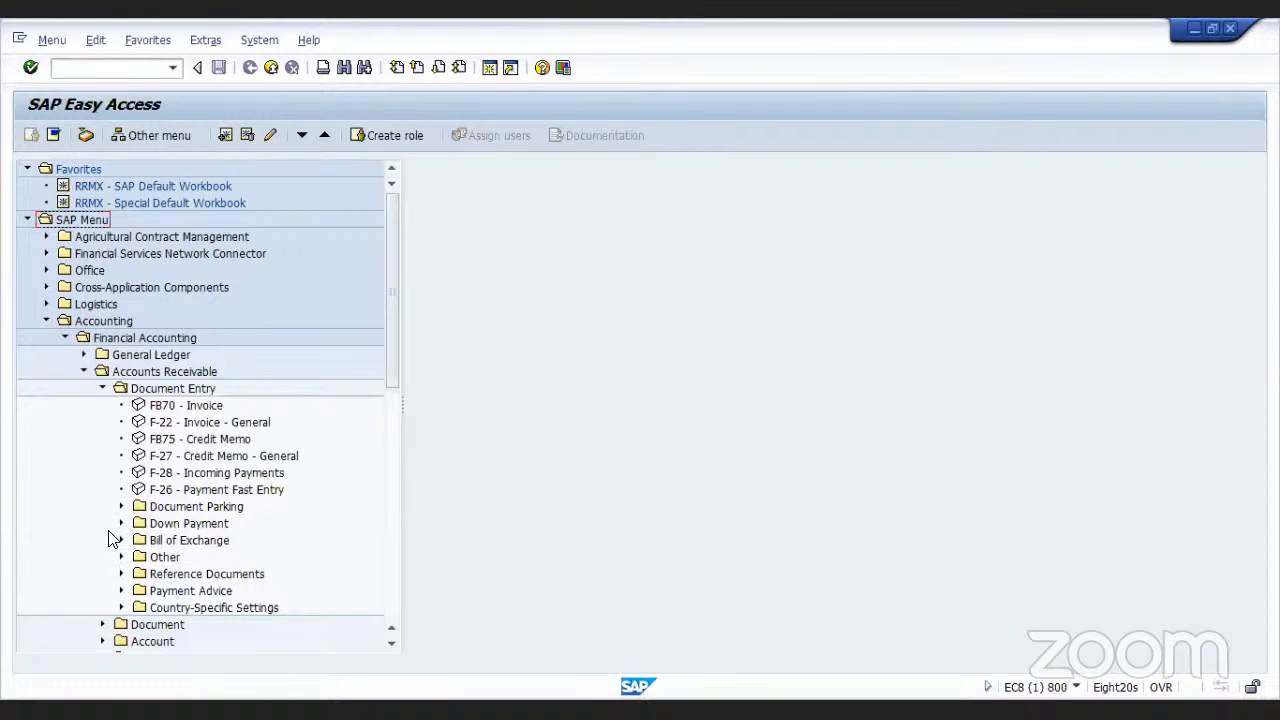
pyautogui.click(103, 389)
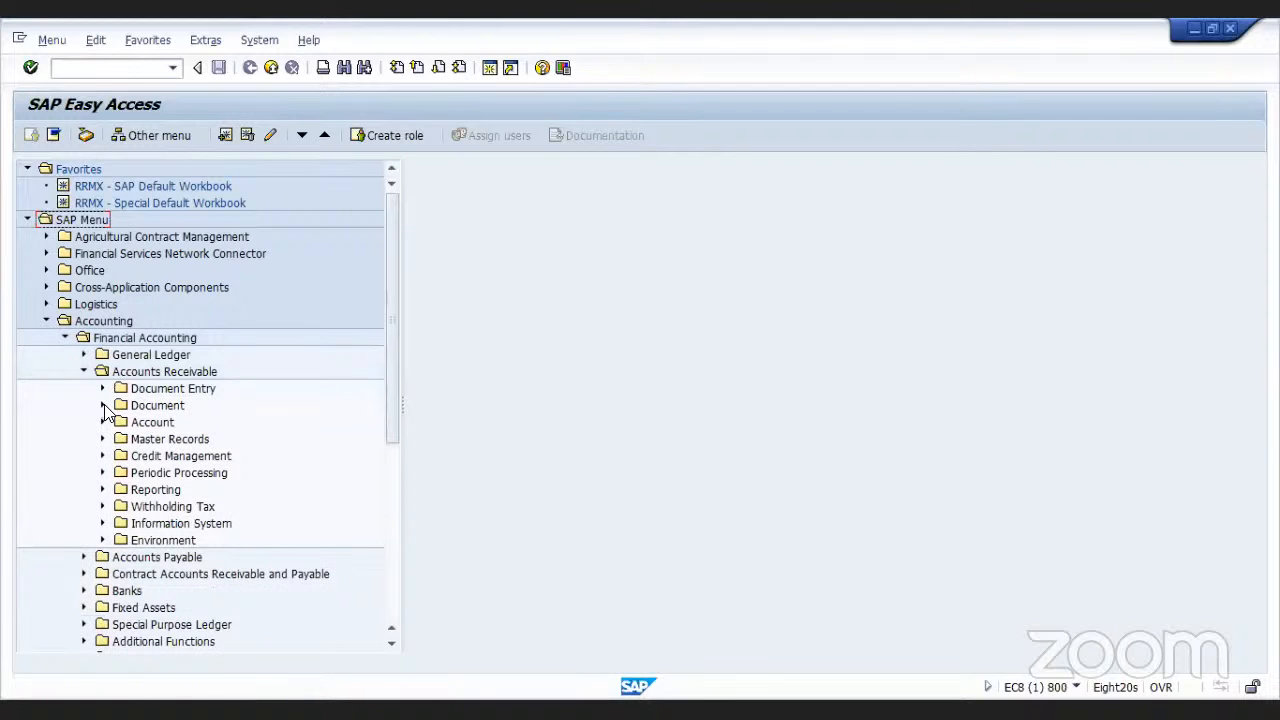
pyautogui.click(104, 423)
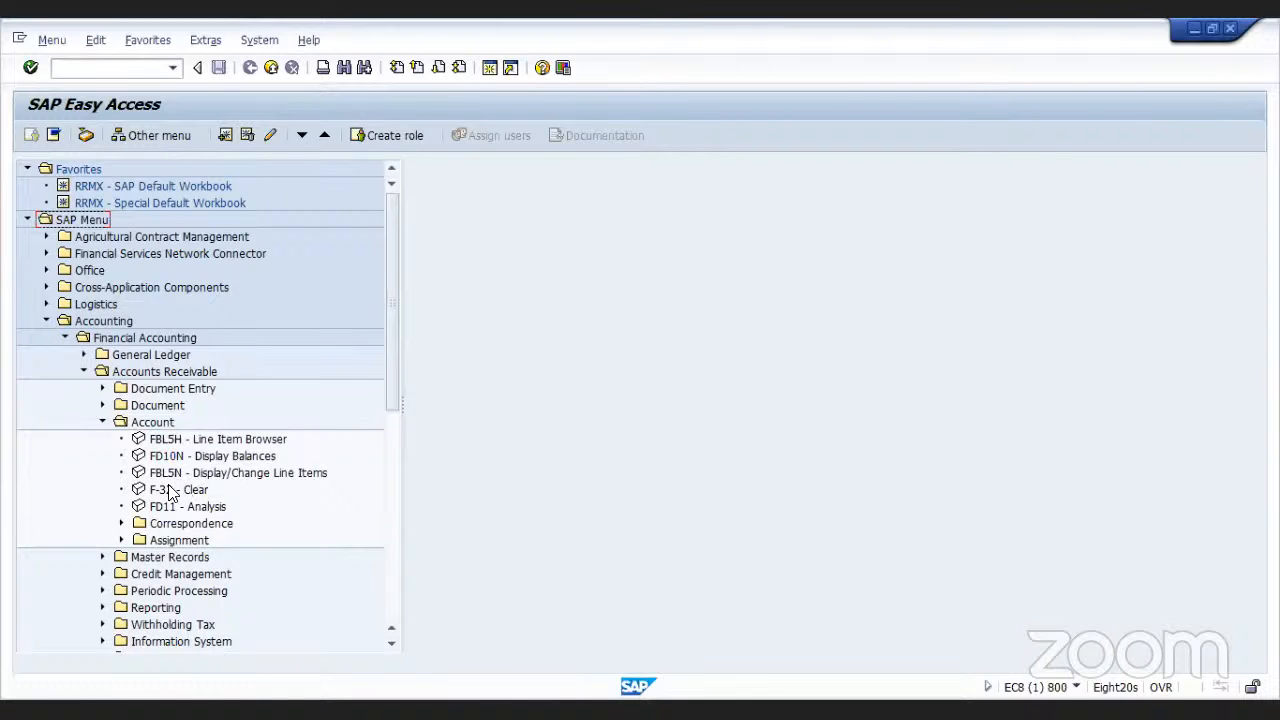
pyautogui.doubleClick(140, 473)
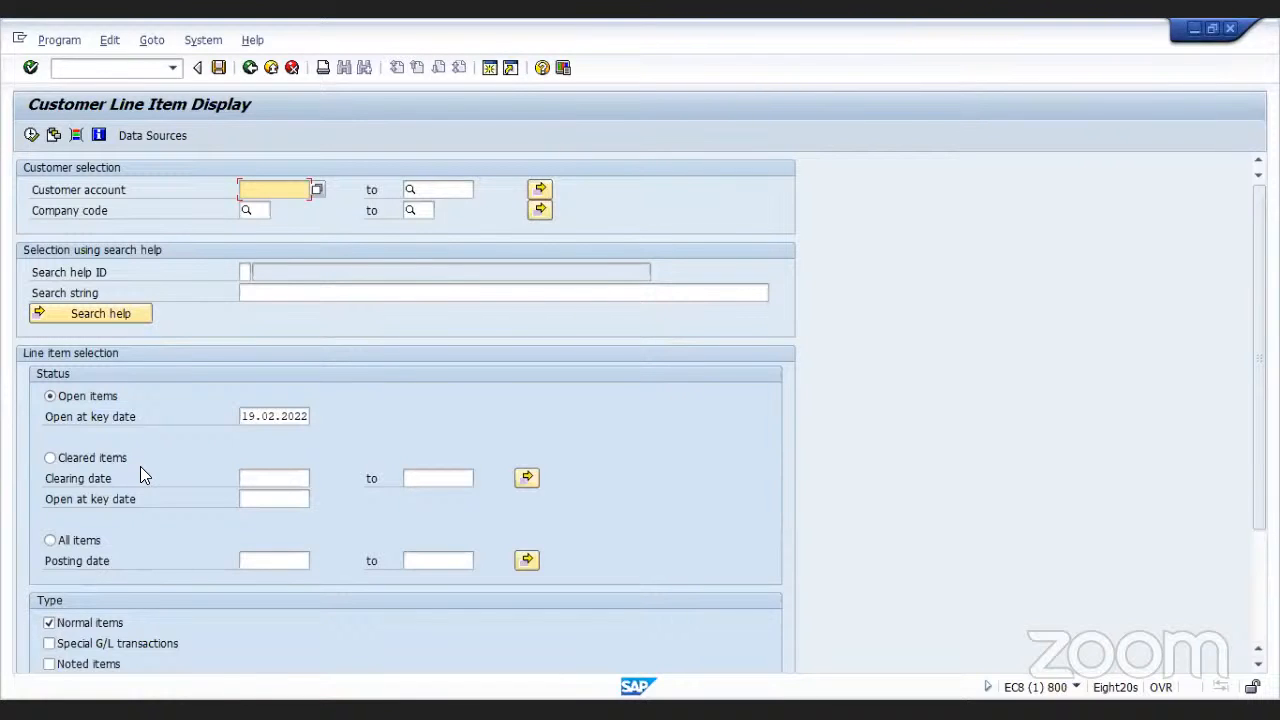
# - Display the open items of Vedant Aluminium & Power in company code 3399, finding the customer account through a search by that company code
pyautogui.click(262, 214)
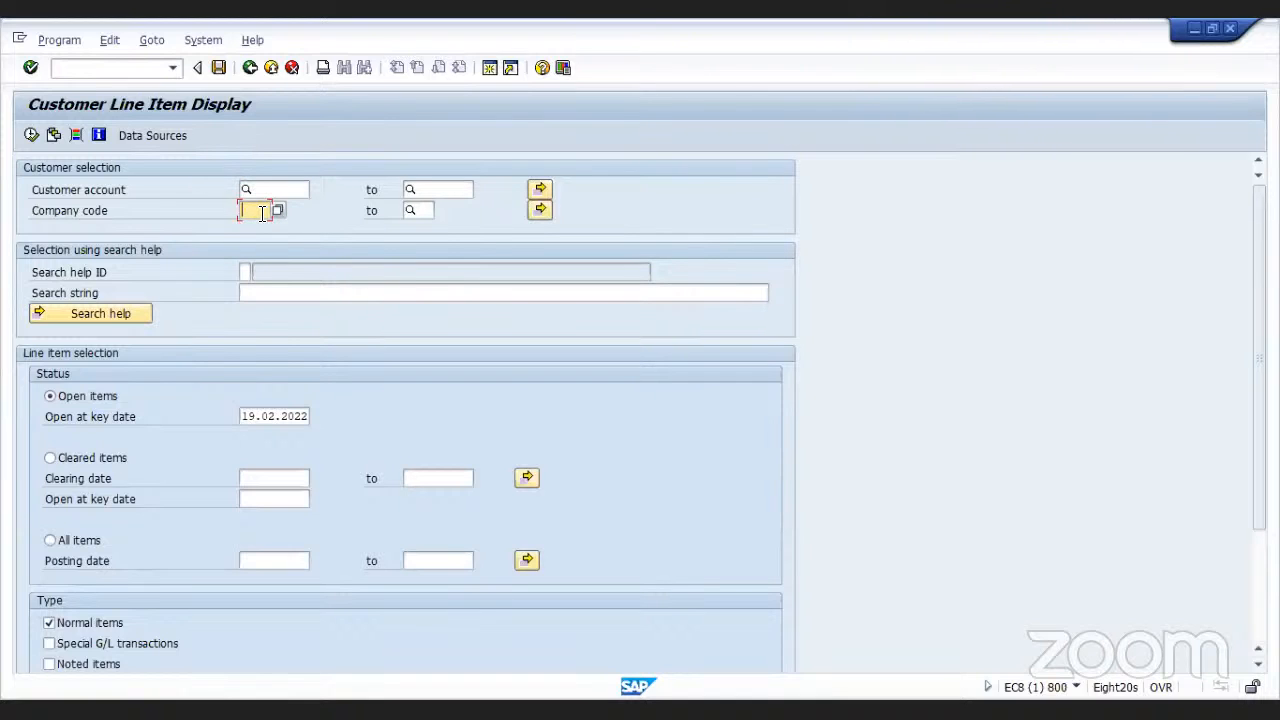
pyautogui.write('3399')
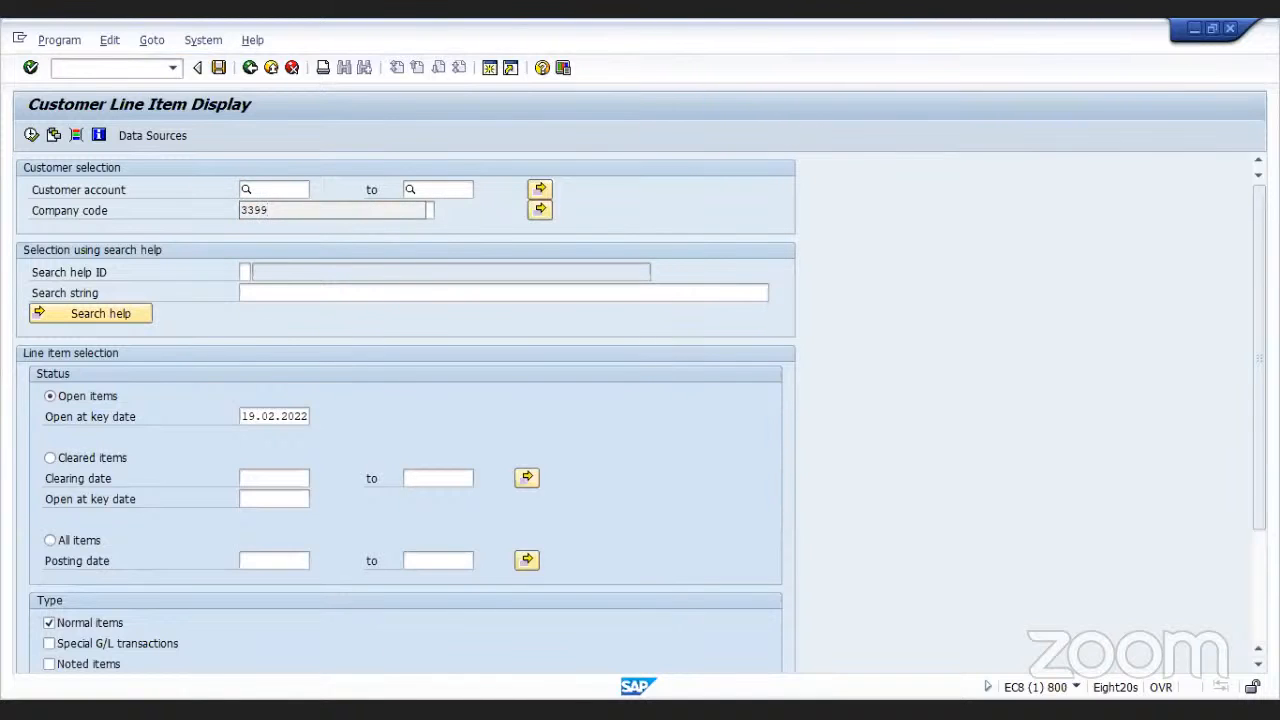
pyautogui.click(274, 189)
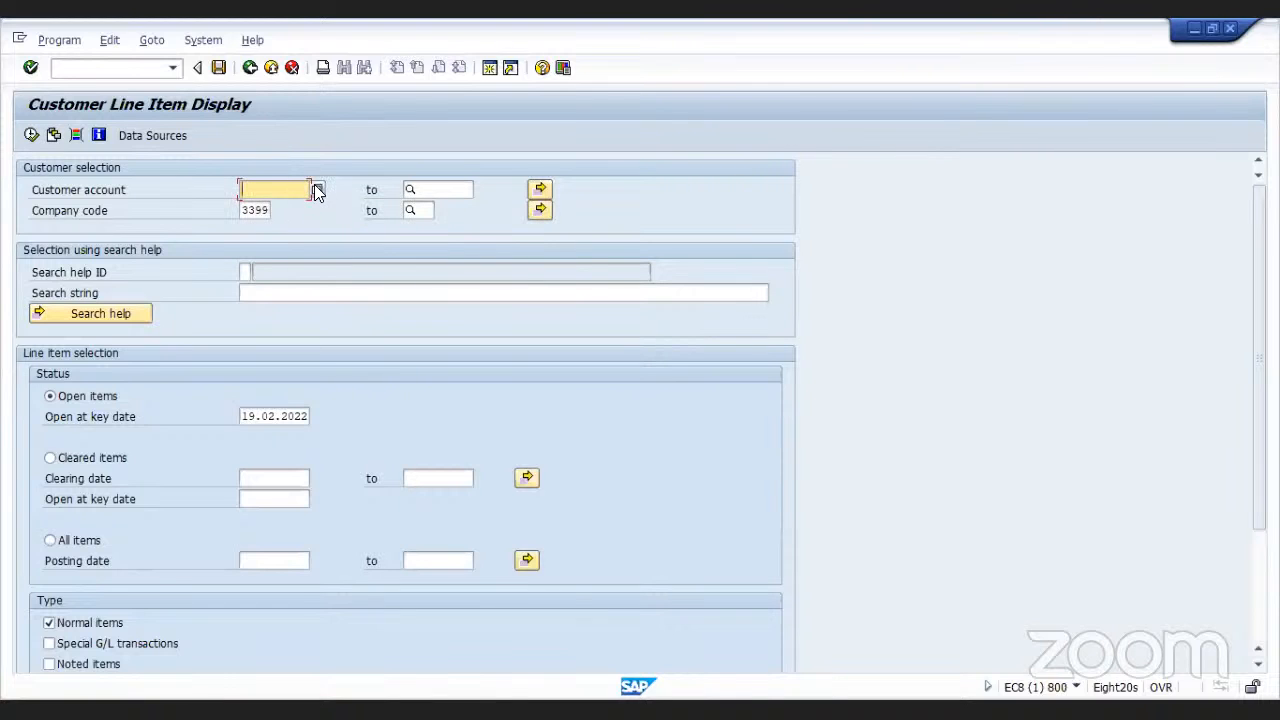
pyautogui.click(316, 189)
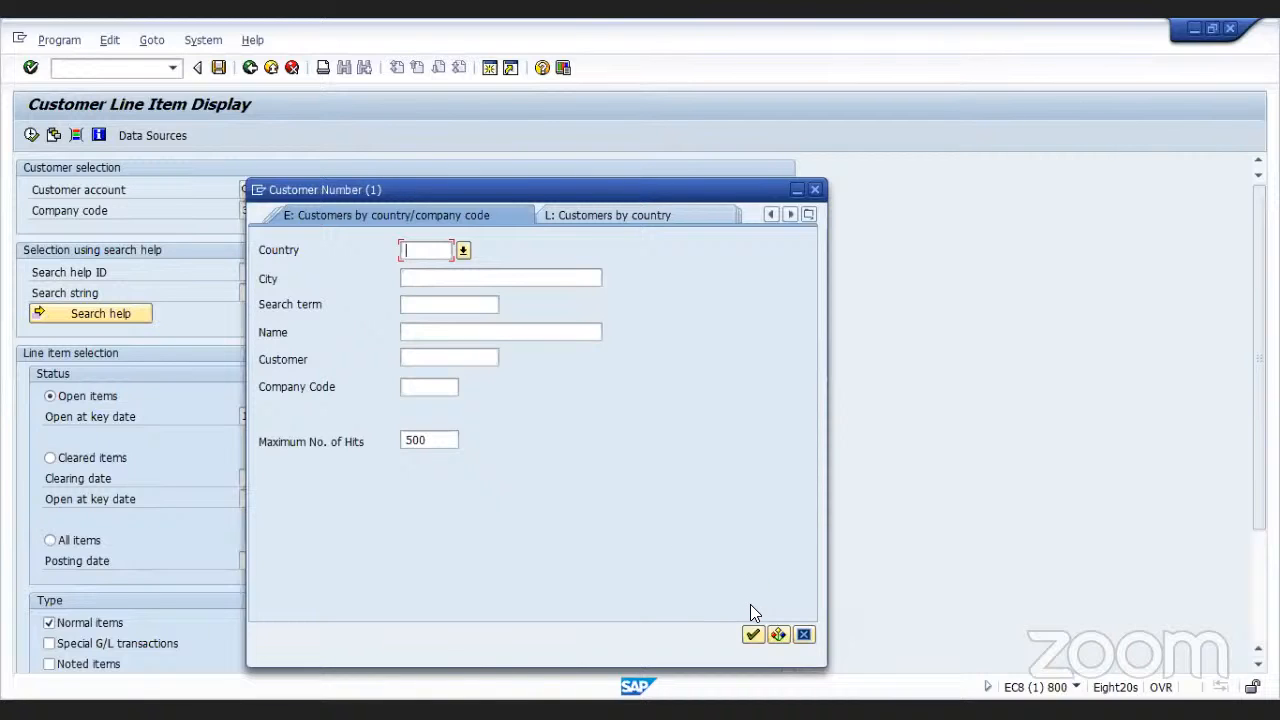
pyautogui.click(404, 388)
pyautogui.write('3399')
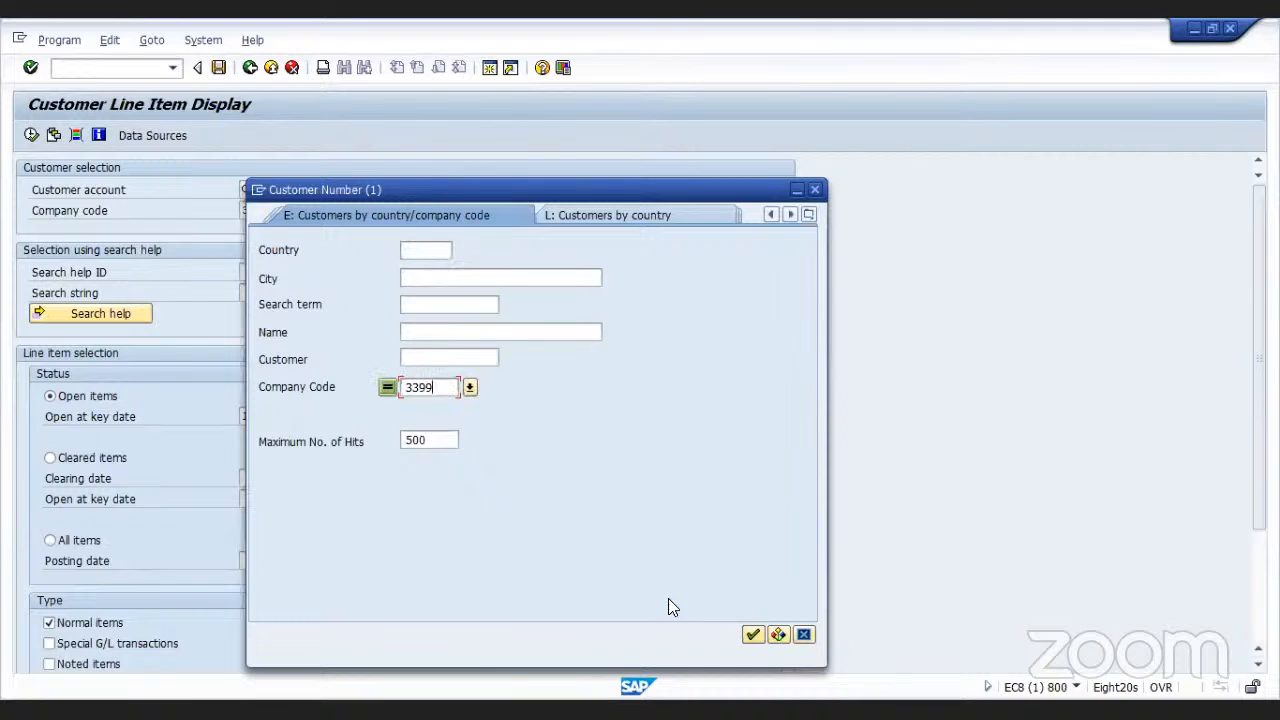
pyautogui.click(751, 632)
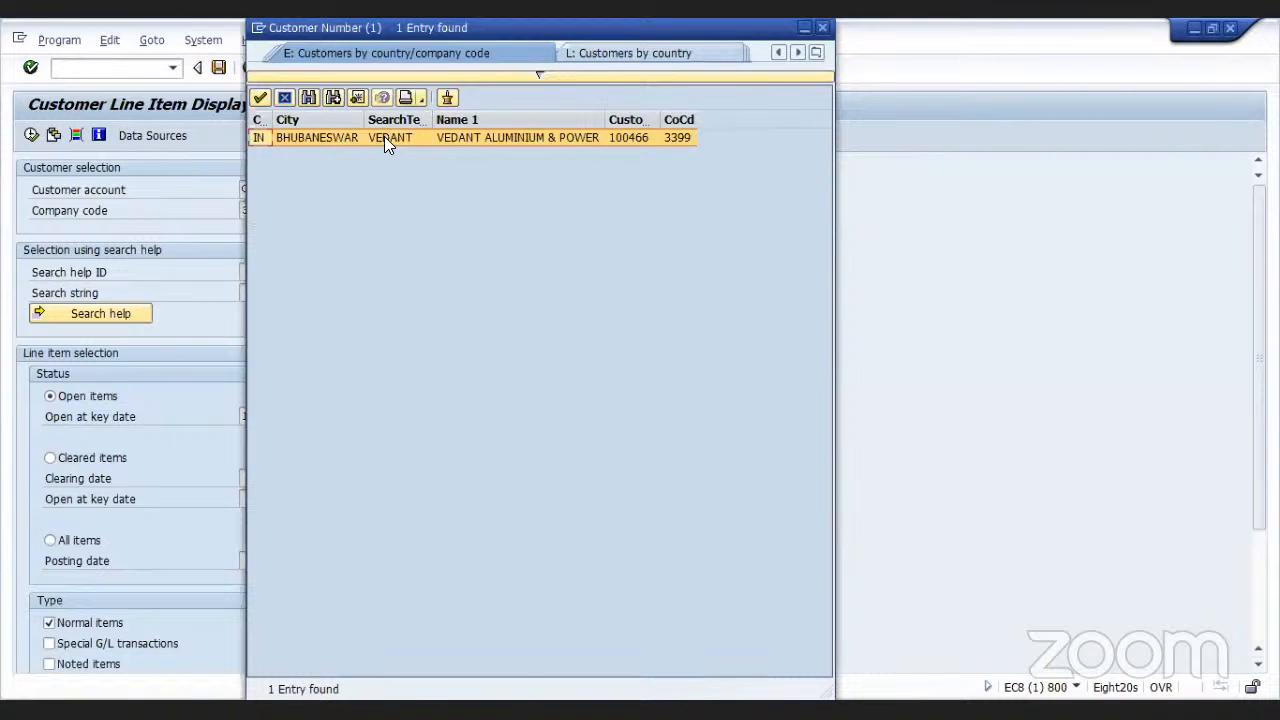
pyautogui.click(385, 137)
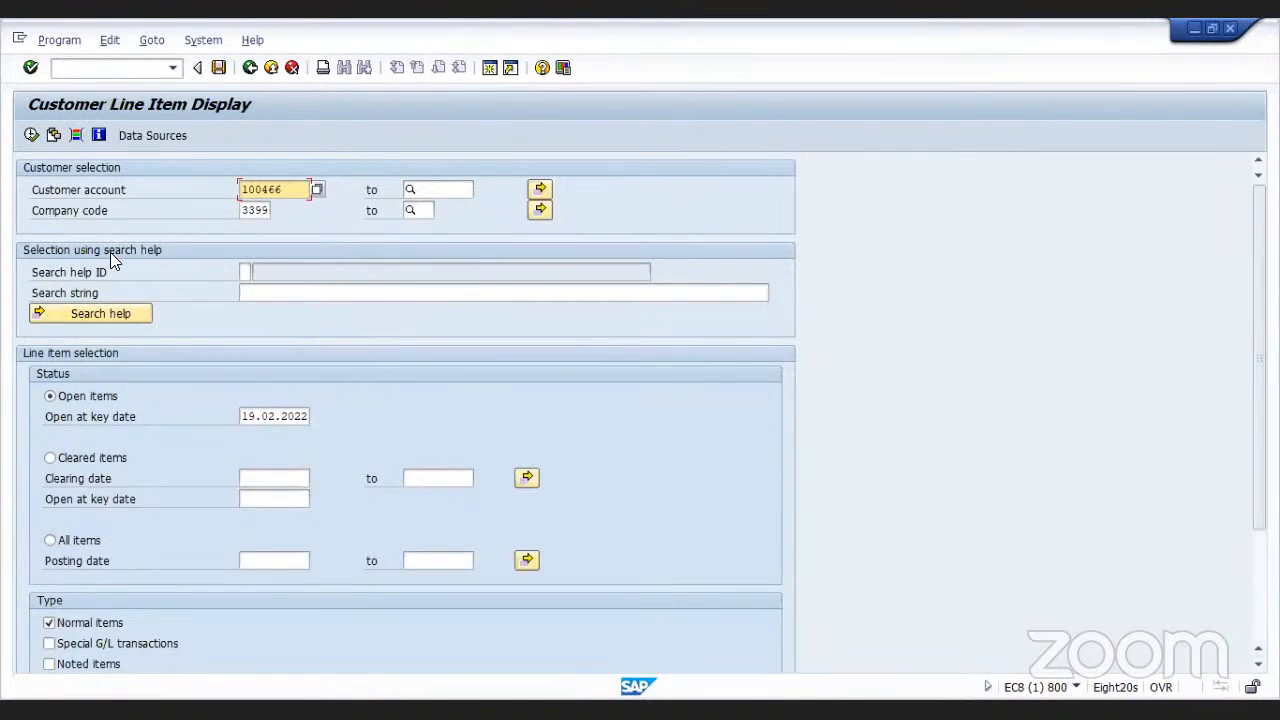
pyautogui.click(31, 136)
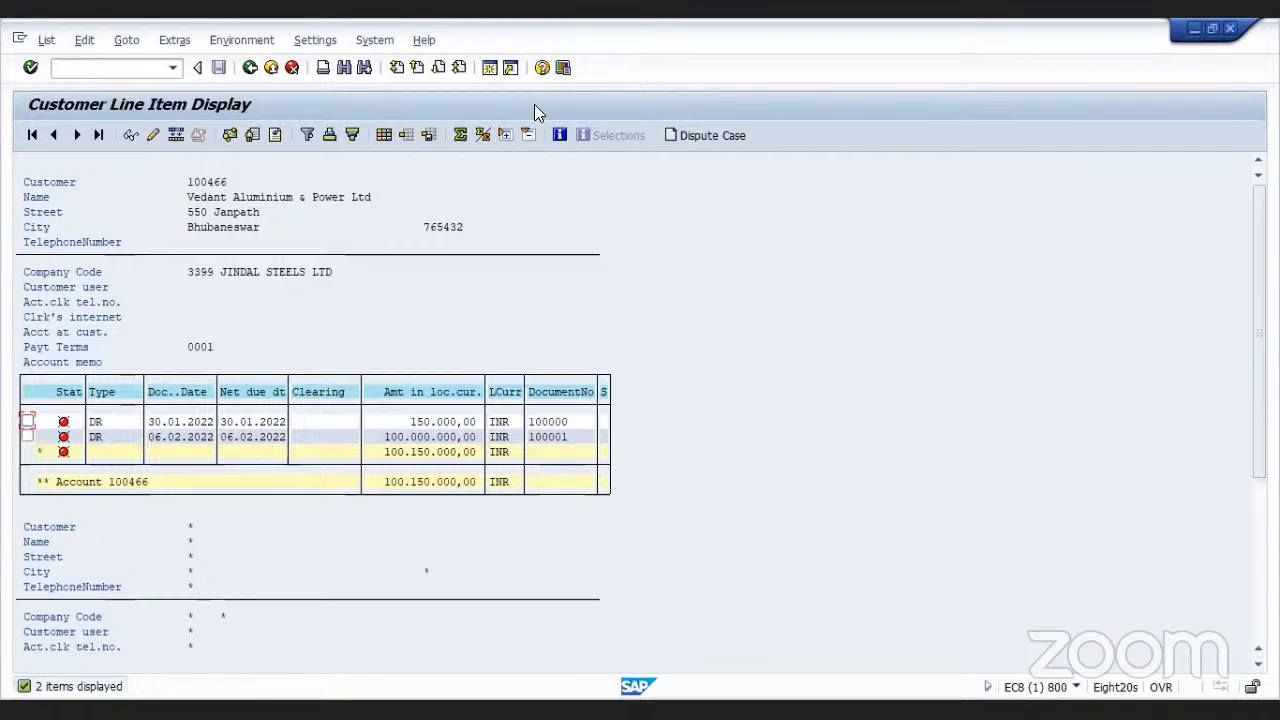
pyautogui.hotkey('alt', 'Tab')
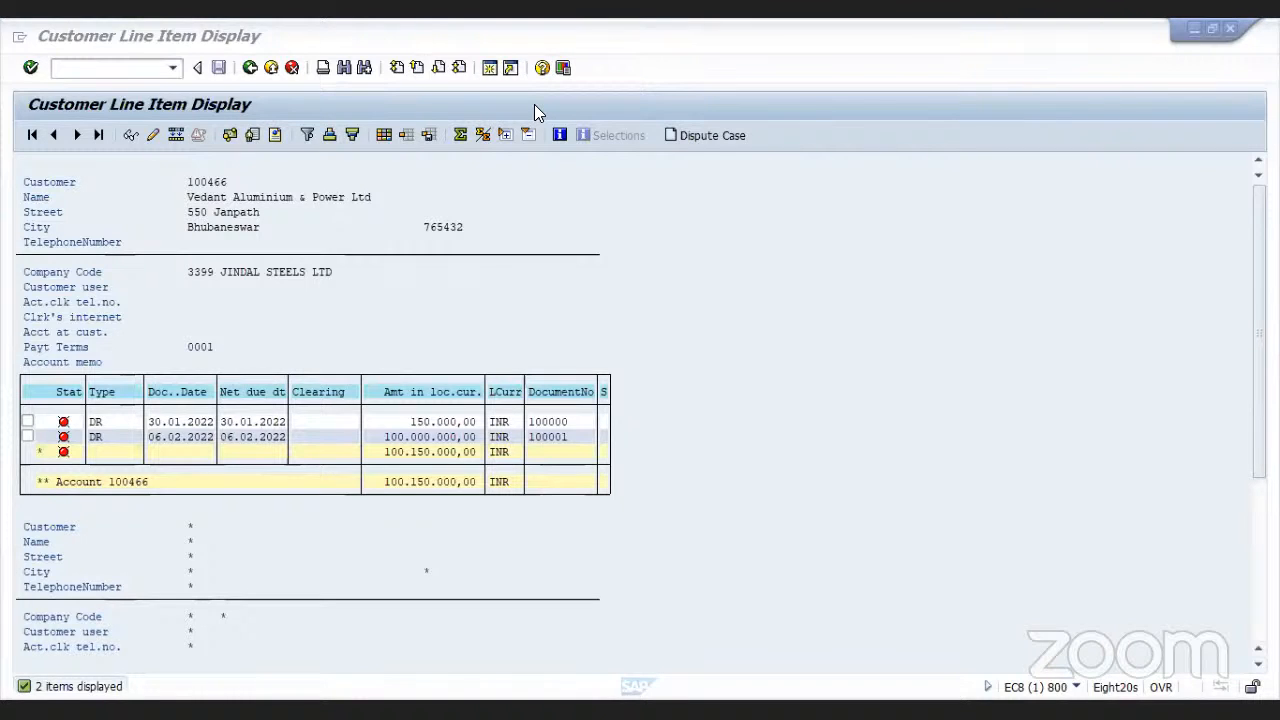
pyautogui.click(489, 67)
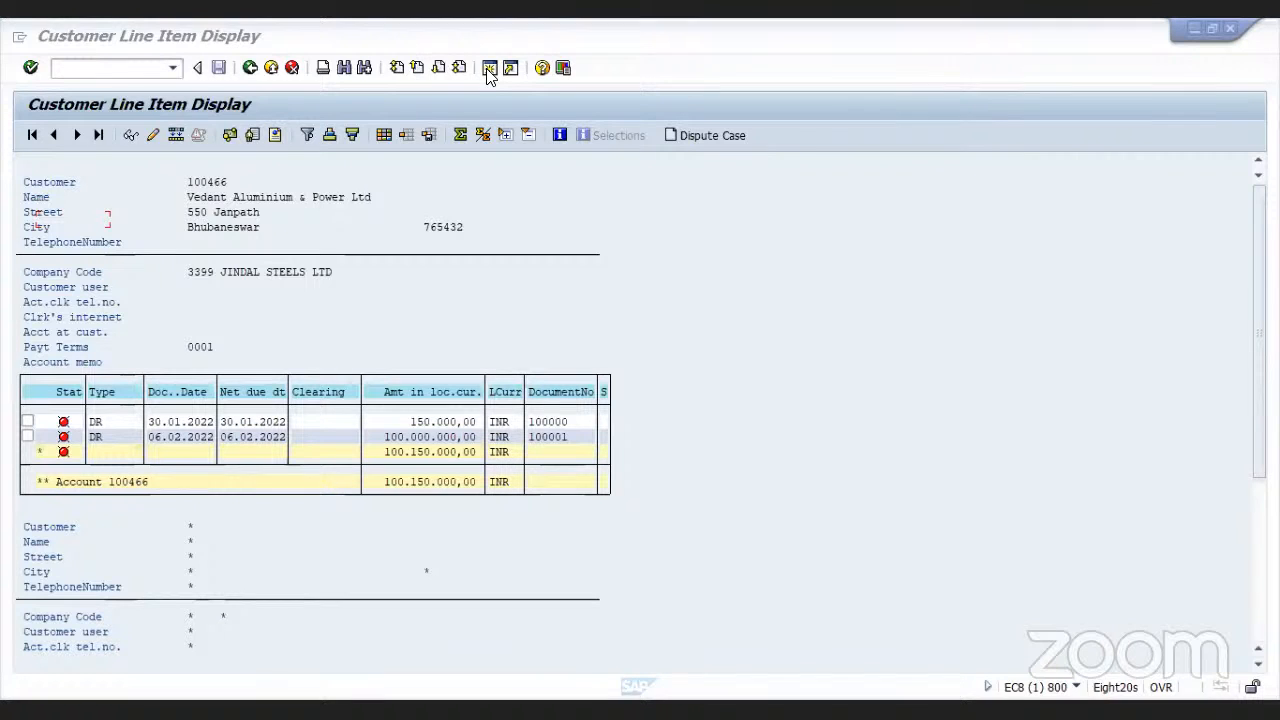
pyautogui.click(489, 70)
pyautogui.press('Tab')
pyautogui.hotkey('shift', 'Tab')
pyautogui.press('Tab')
pyautogui.write('1')
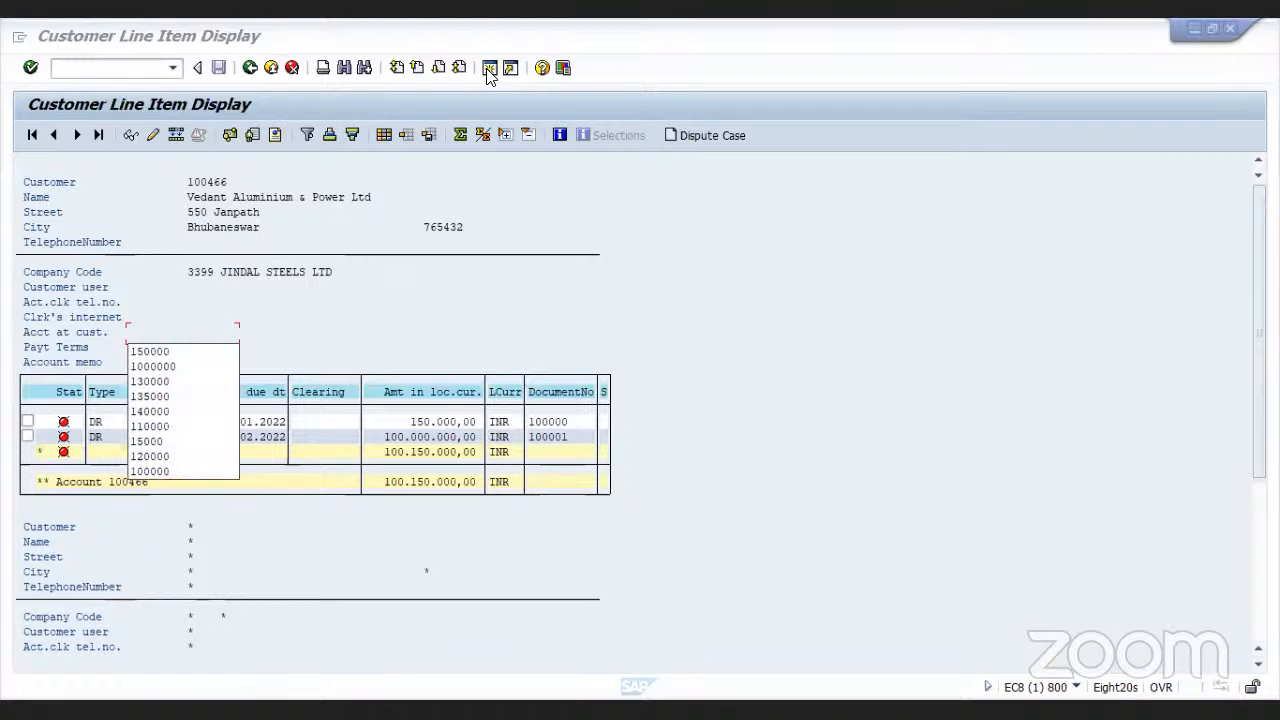
pyautogui.write('50')
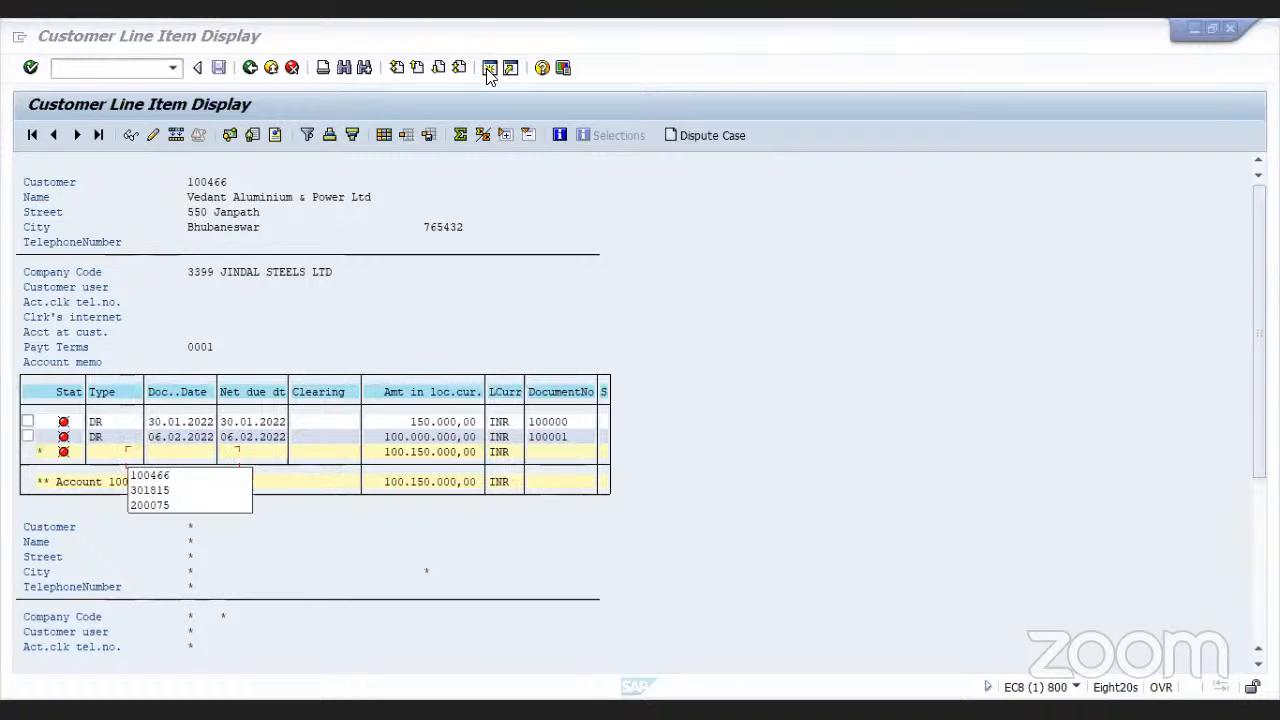
pyautogui.press('Down')
pyautogui.press('Down')
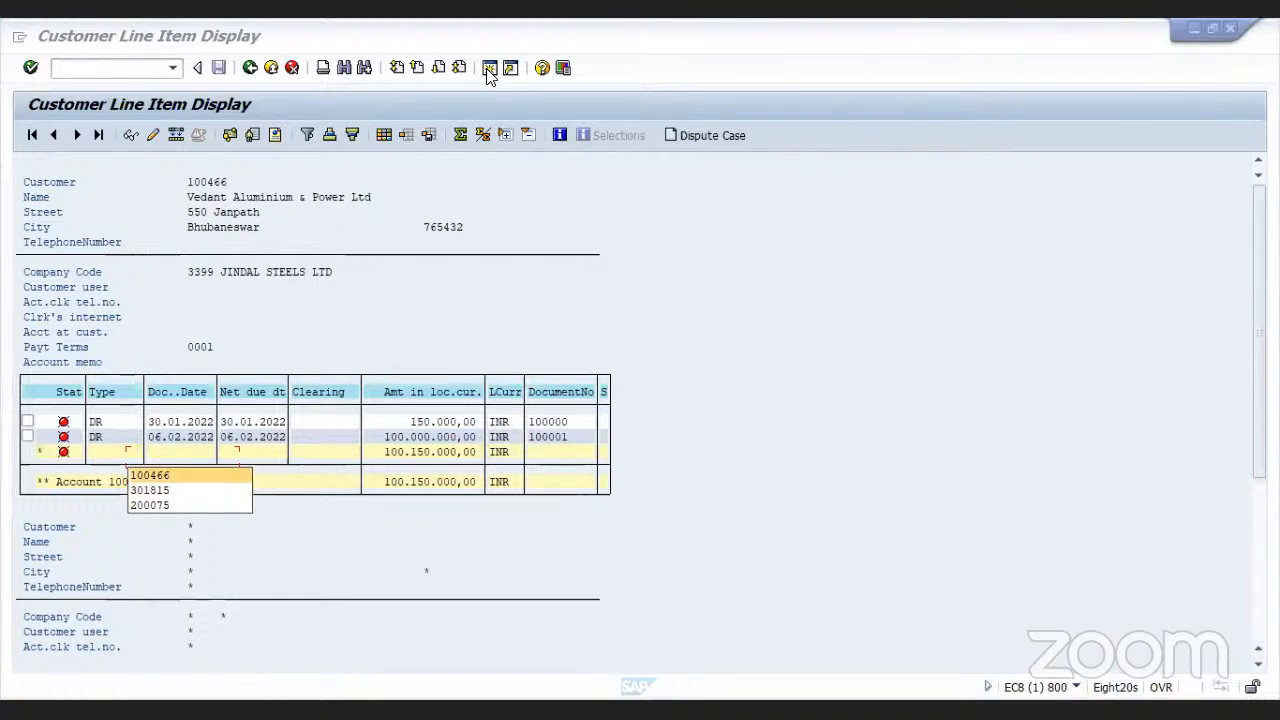
pyautogui.press('Up')
pyautogui.press('Escape')
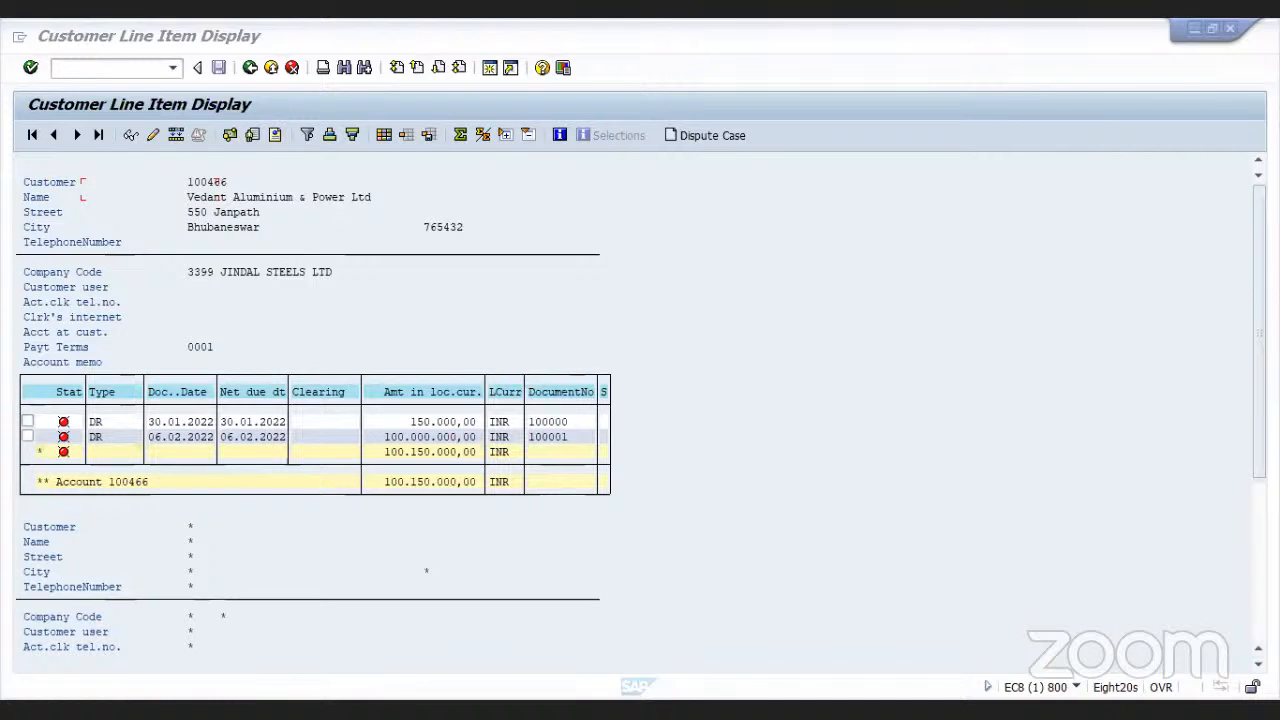
pyautogui.write('1')
pyautogui.press('Return')
pyautogui.write('1')
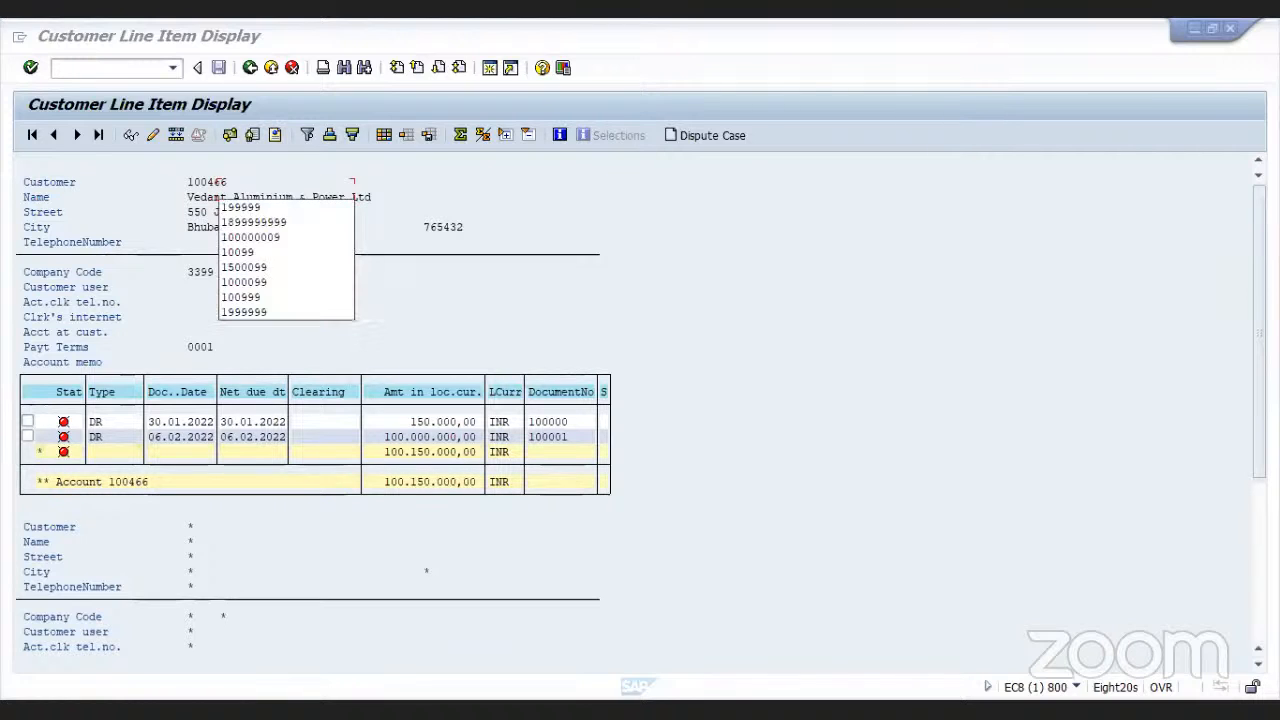
pyautogui.press('Return')
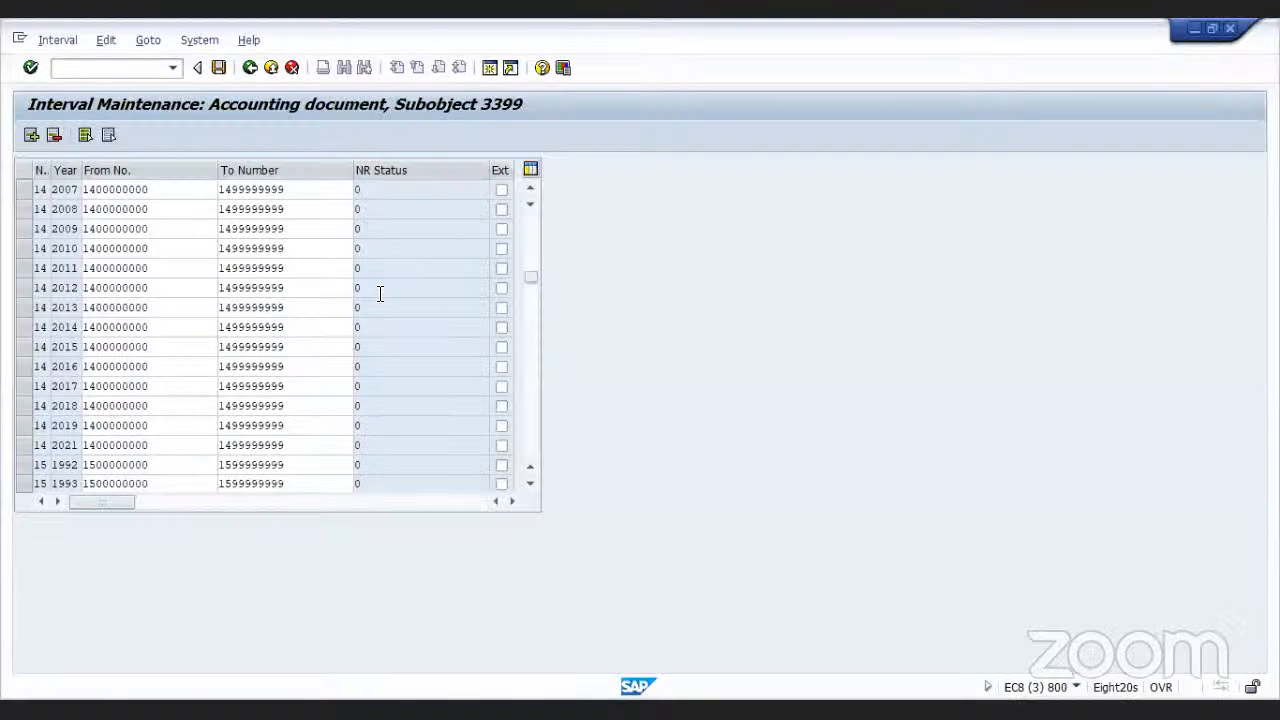
pyautogui.click(249, 68)
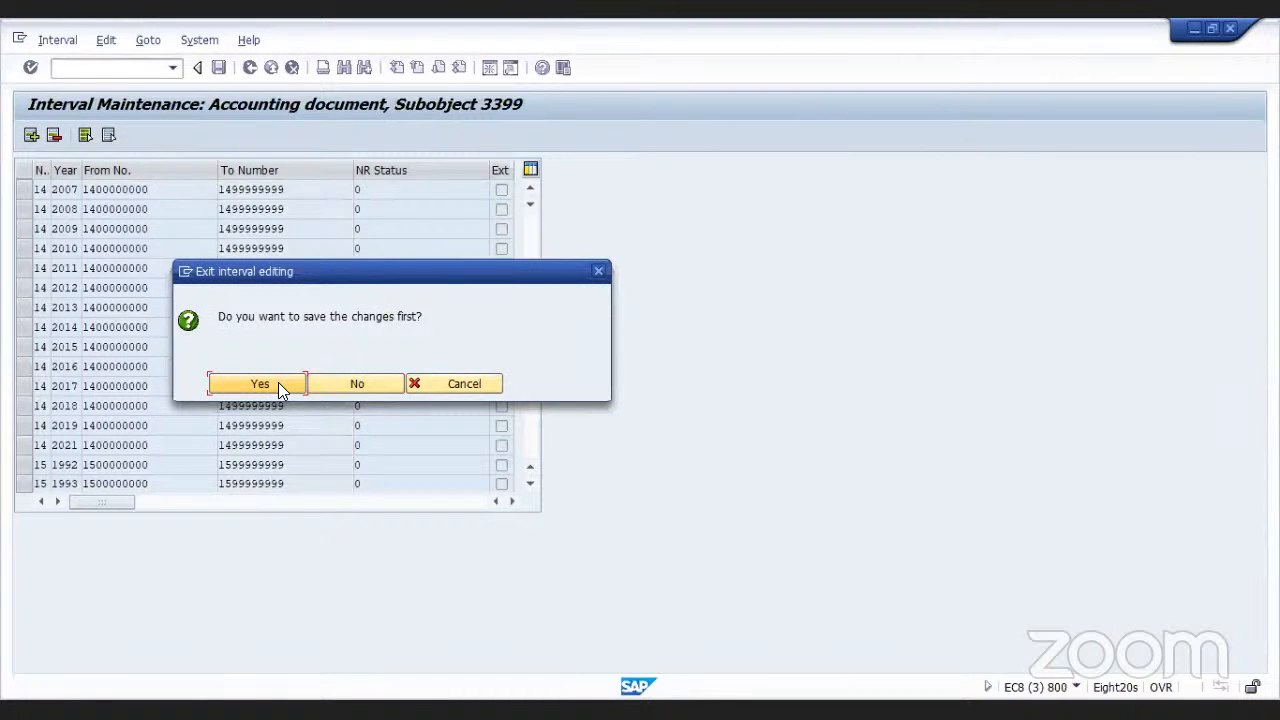
pyautogui.click(279, 385)
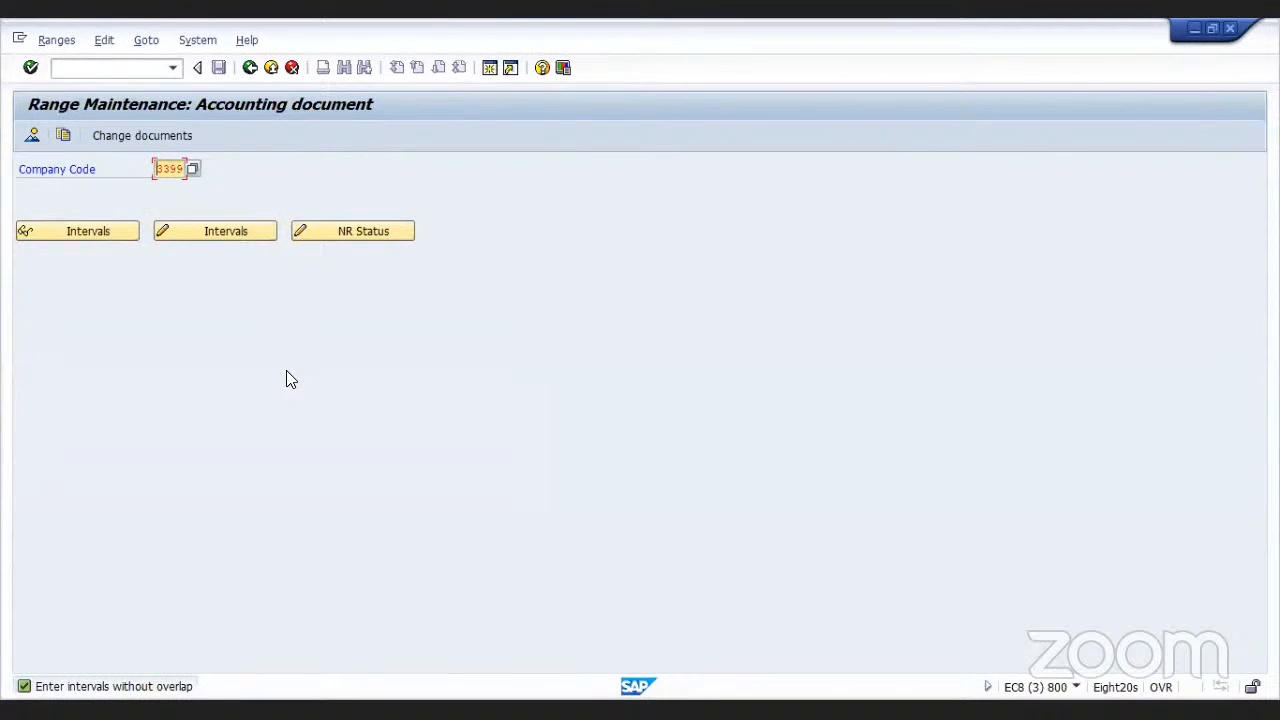
# - Reopen Define Document Number Ranges for Entry View from the IMG and open the intervals of company code 3399 for changing
pyautogui.click(251, 68)
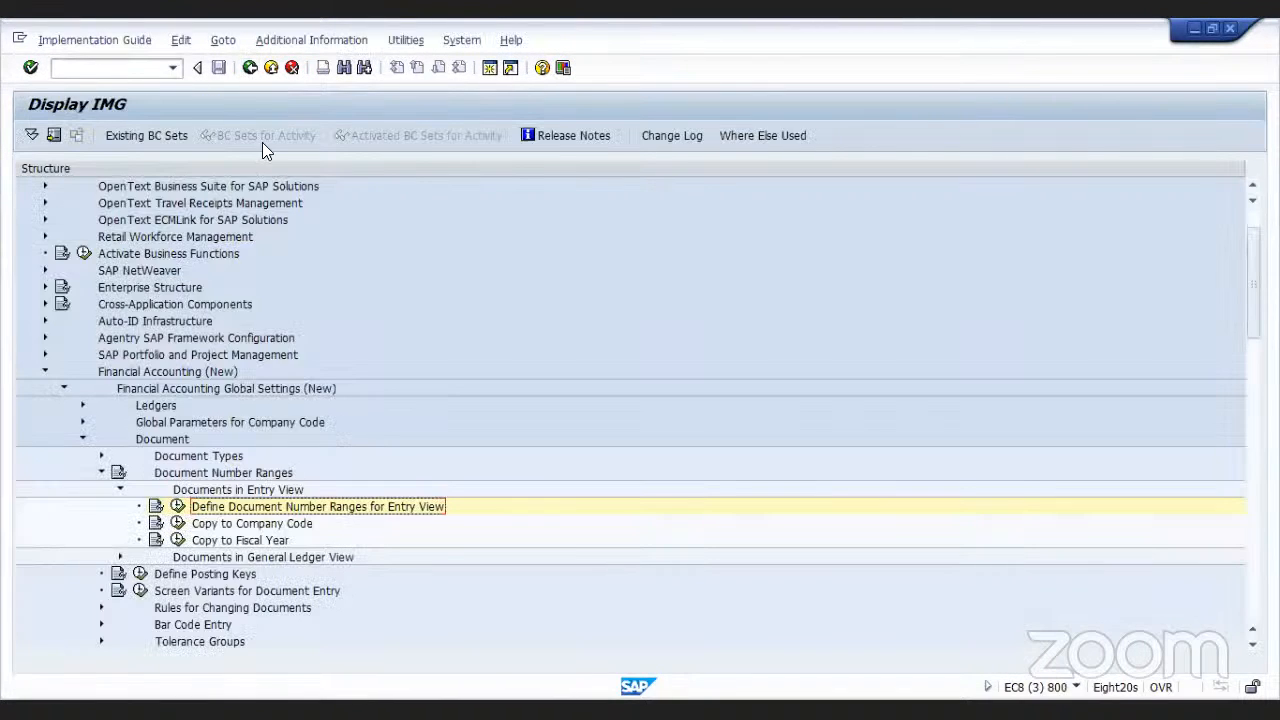
pyautogui.click(177, 506)
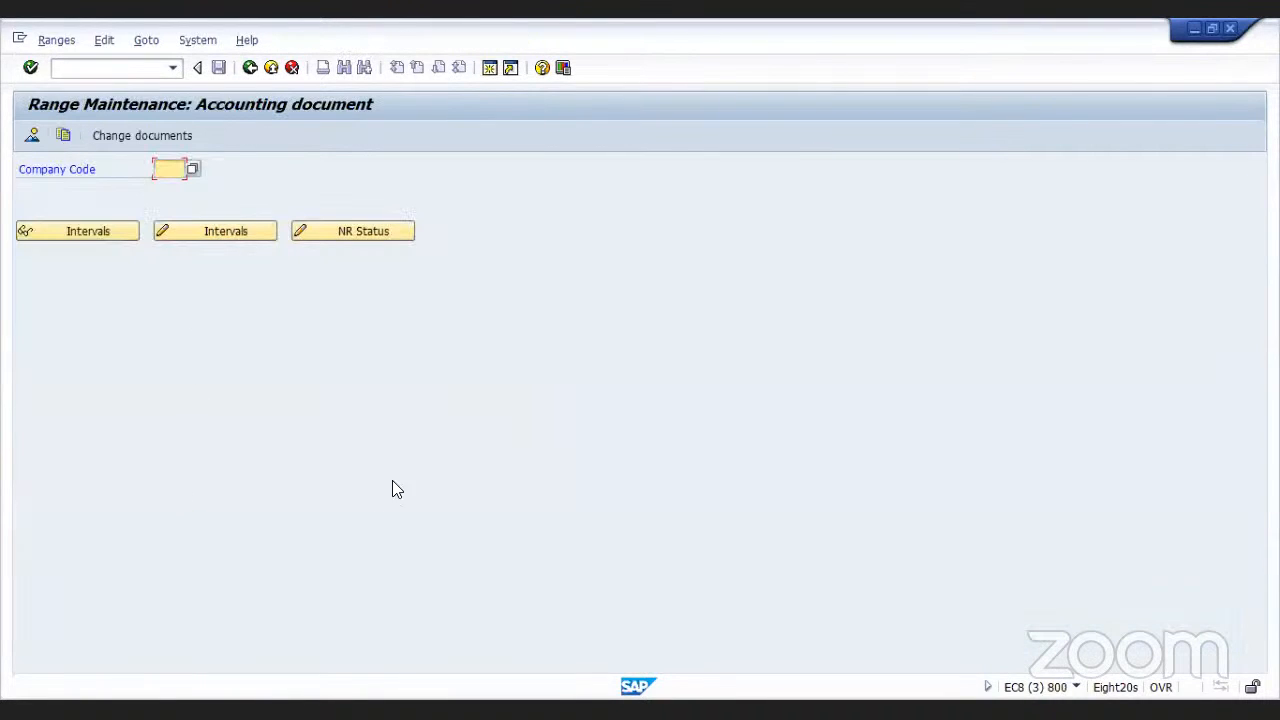
pyautogui.write('3399')
pyautogui.click(240, 231)
# - Look through the accounting document intervals of company code 3399 and check which years exist for number range 14
pyautogui.scroll(-10, 533, 363)
pyautogui.scroll(-5, 533, 363)
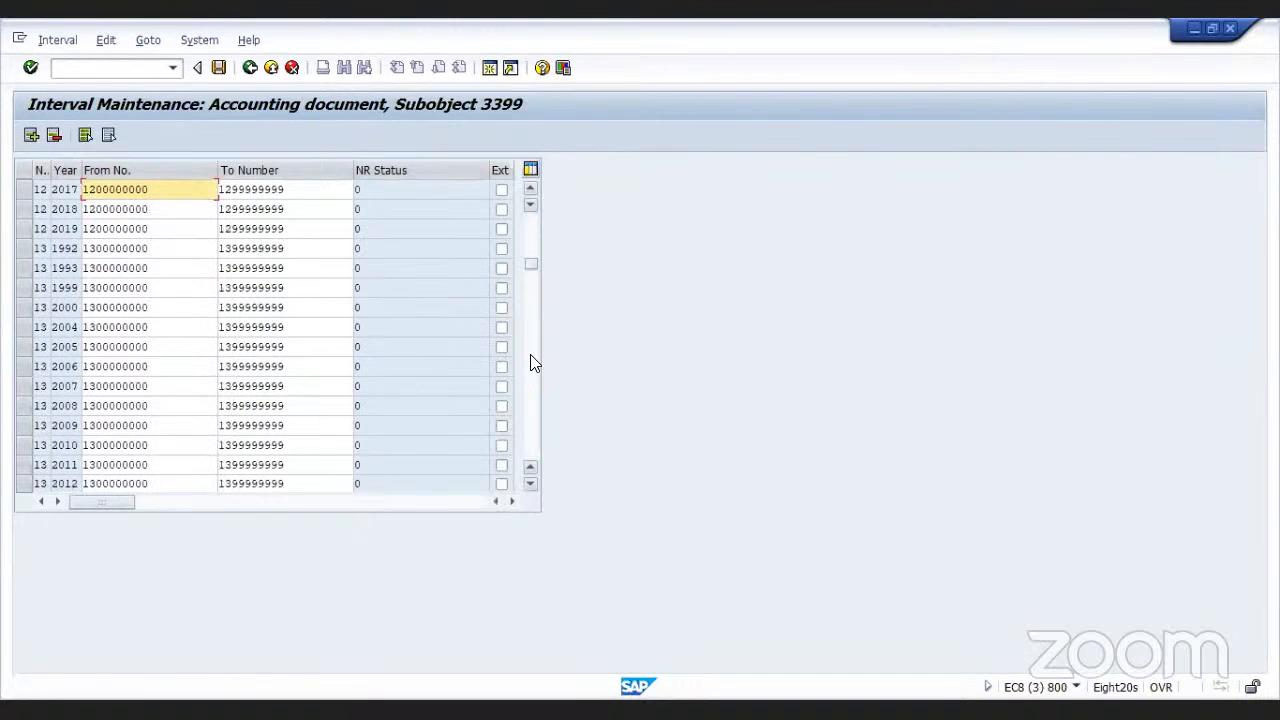
pyautogui.scroll(-10, 533, 363)
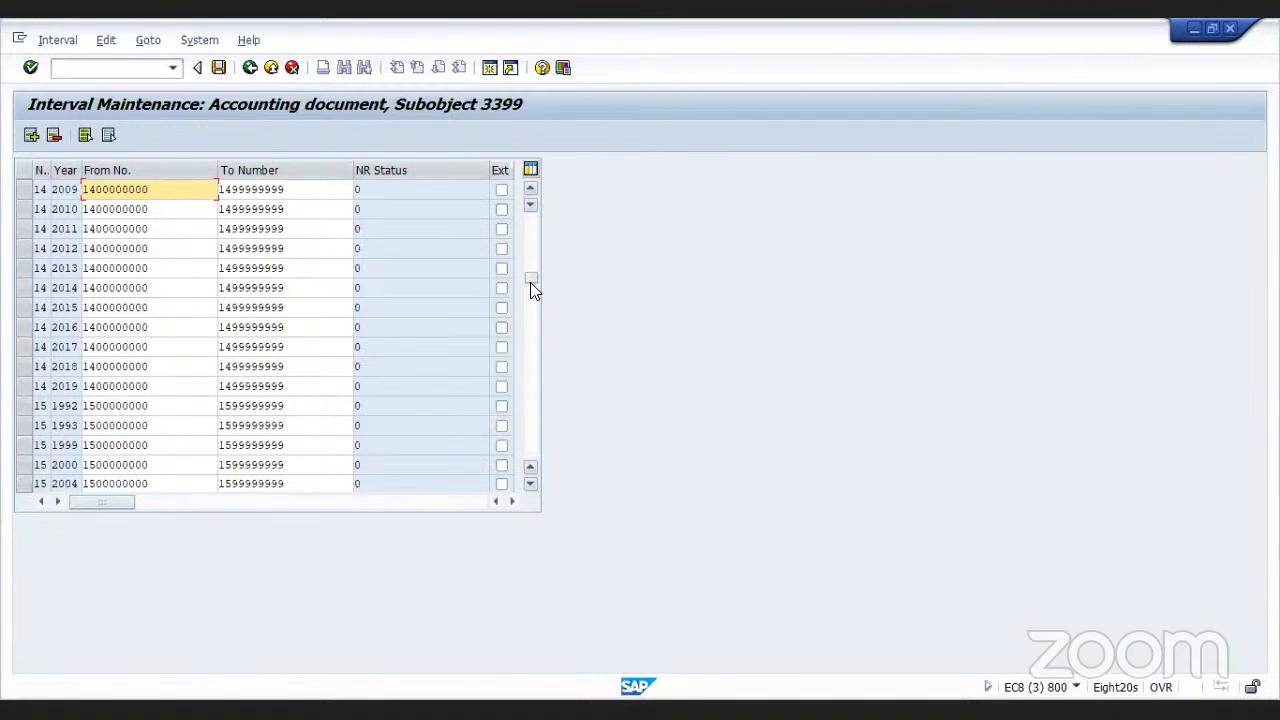
pyautogui.moveTo(531, 282); pyautogui.dragTo(529, 341)
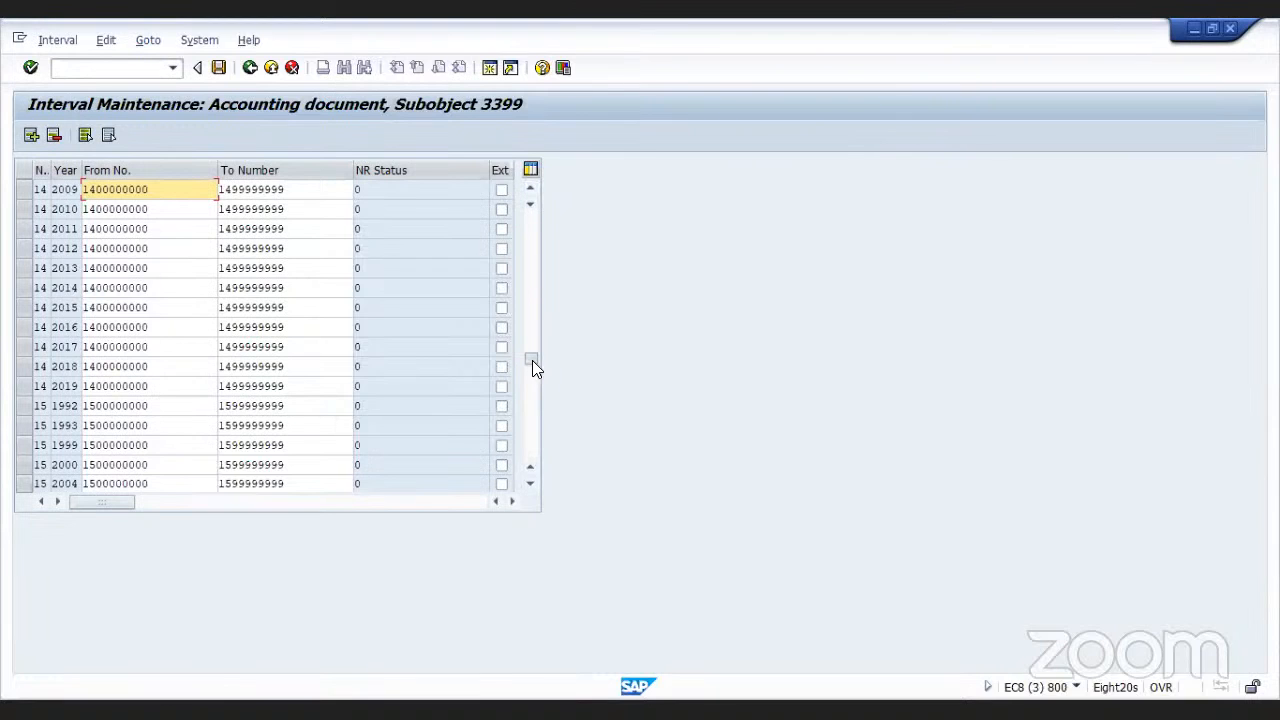
pyautogui.click(531, 484)
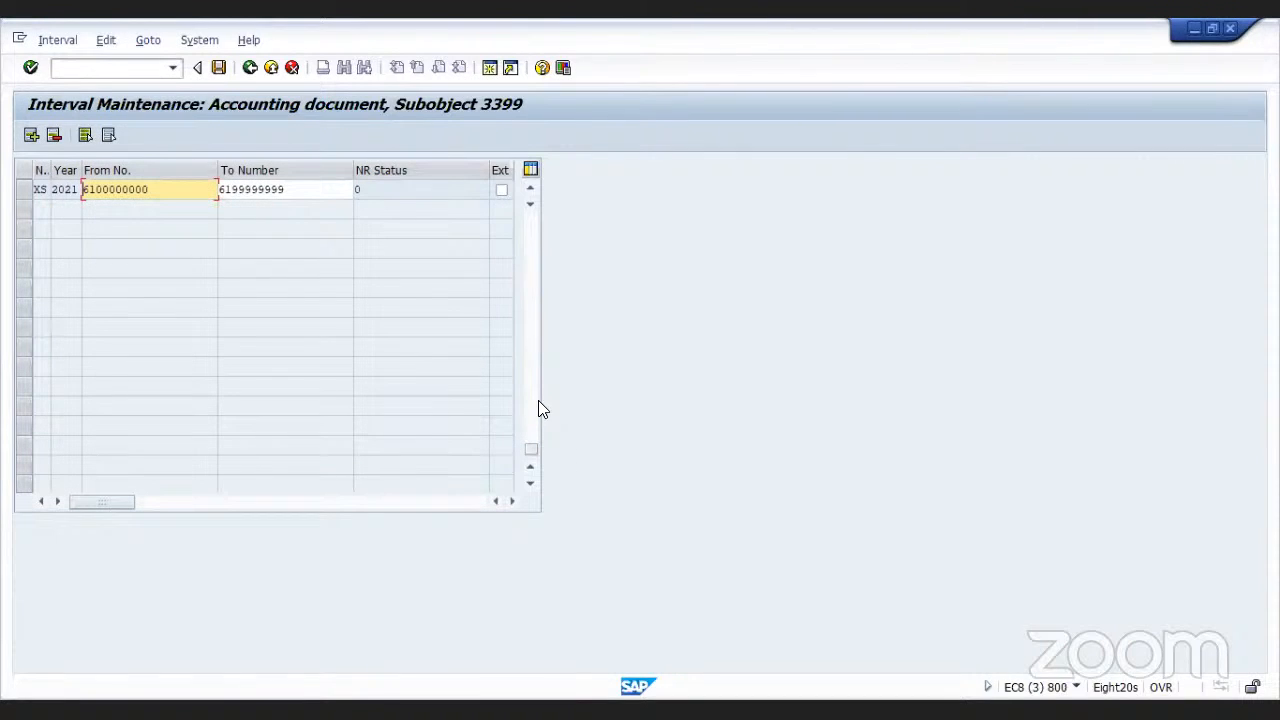
pyautogui.click(531, 325)
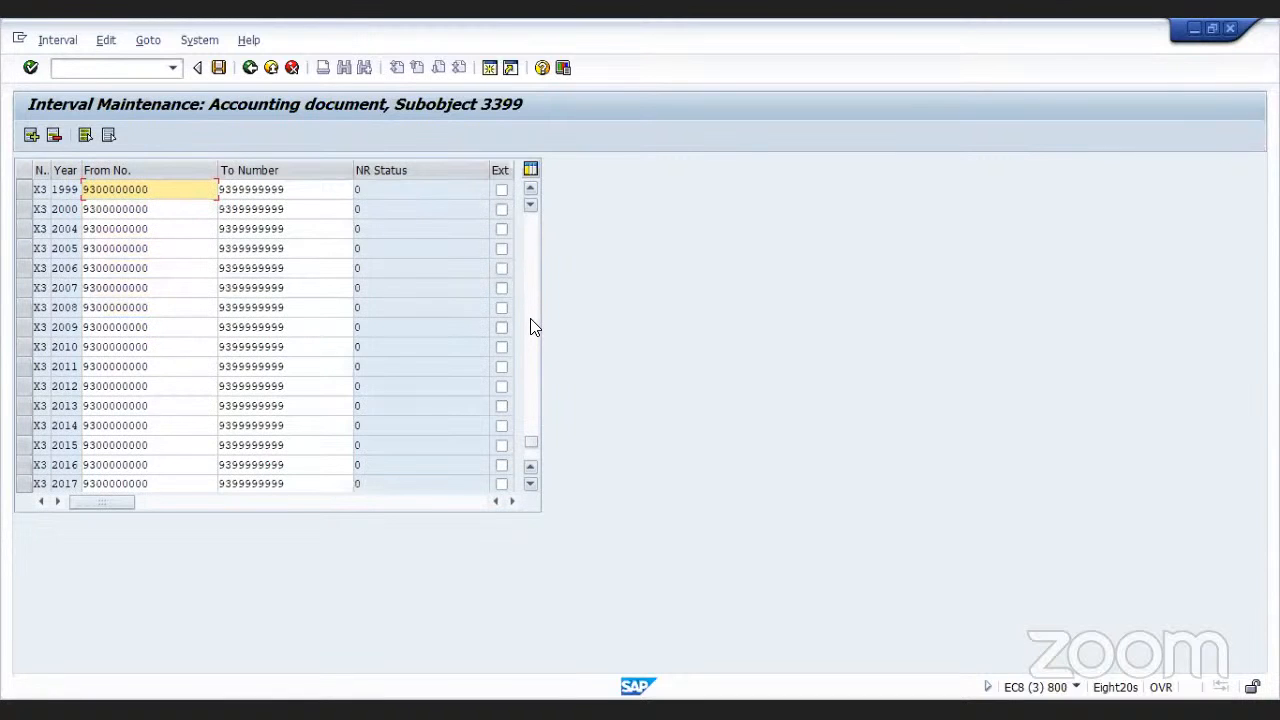
pyautogui.click(531, 326)
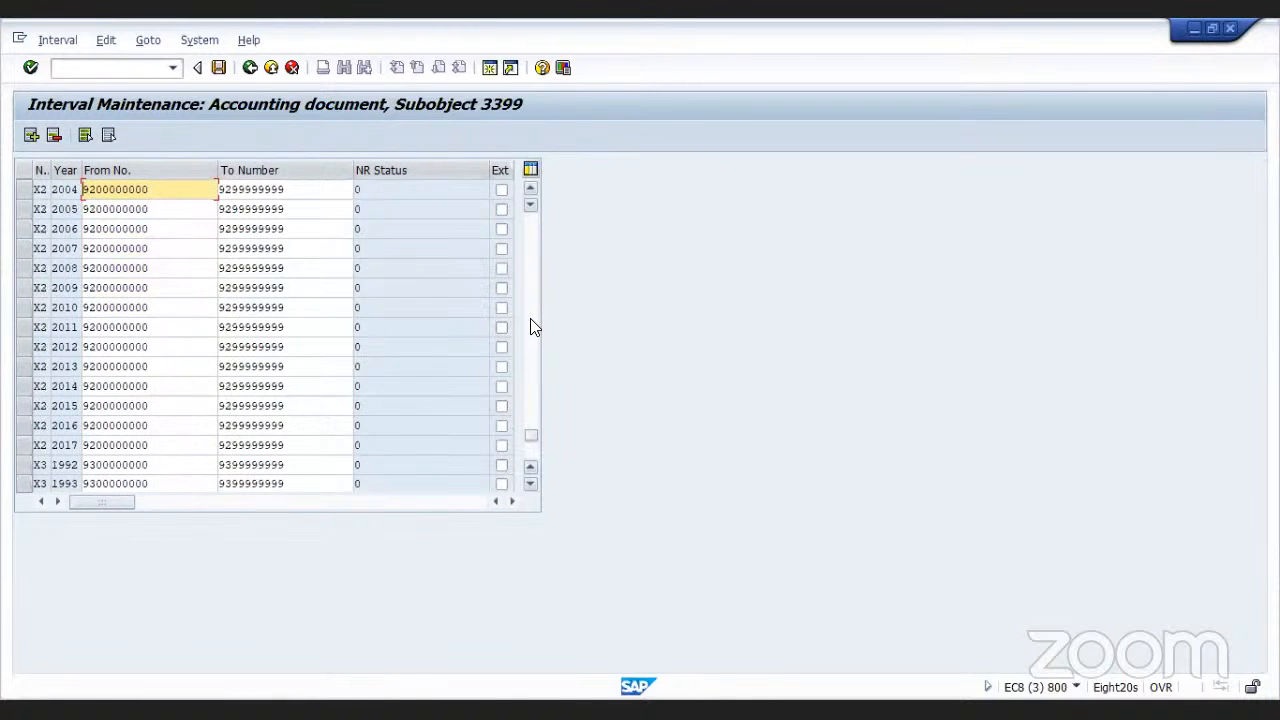
pyautogui.click(531, 326)
pyautogui.click(531, 326)
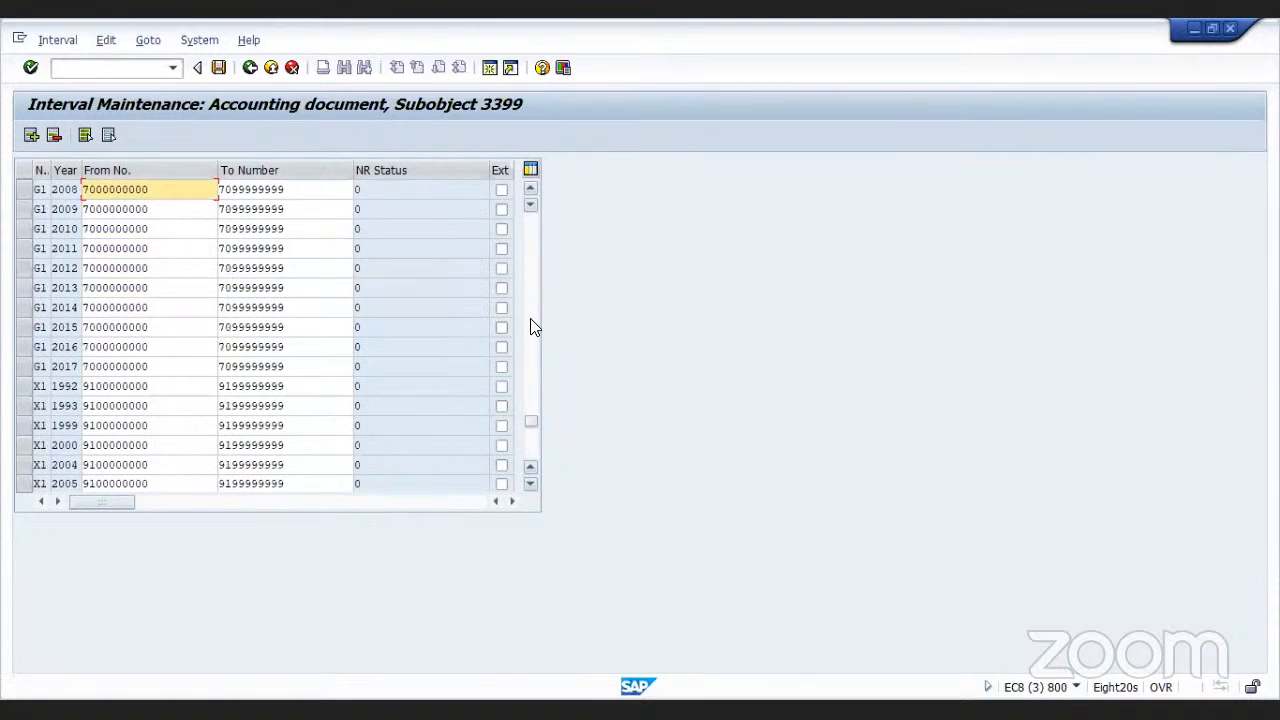
pyautogui.click(531, 327)
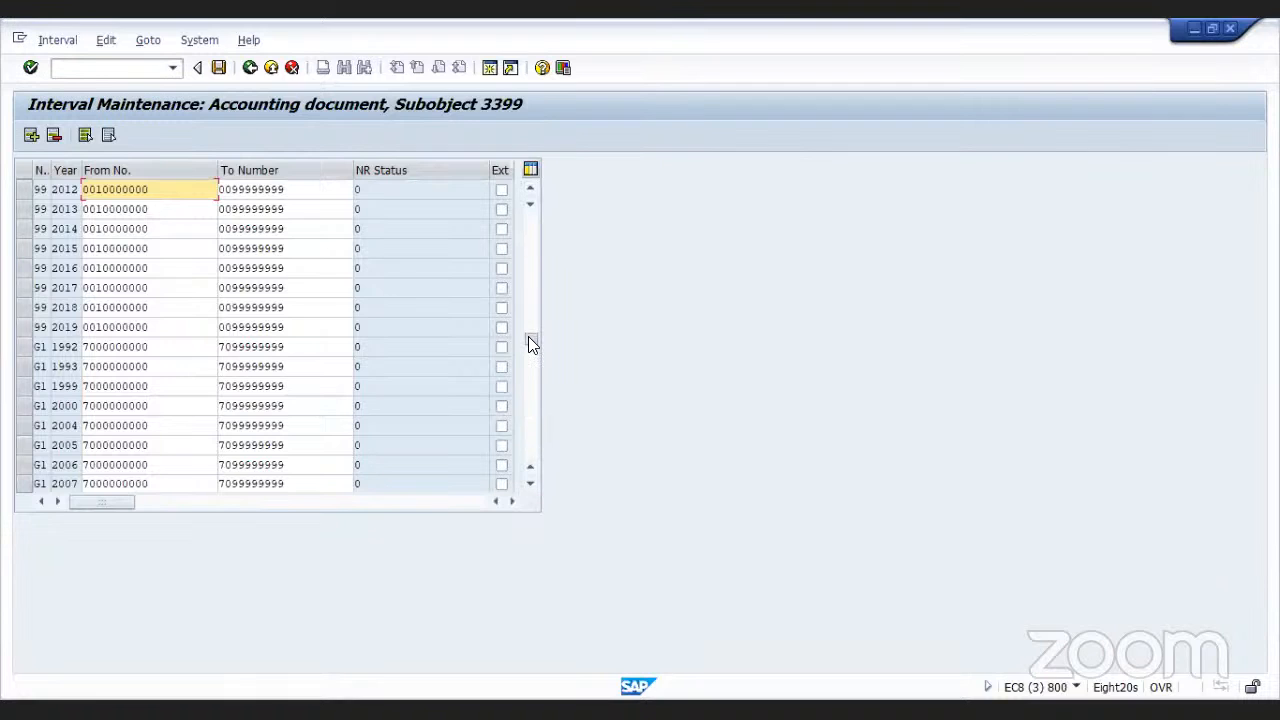
pyautogui.moveTo(529, 336); pyautogui.dragTo(530, 264)
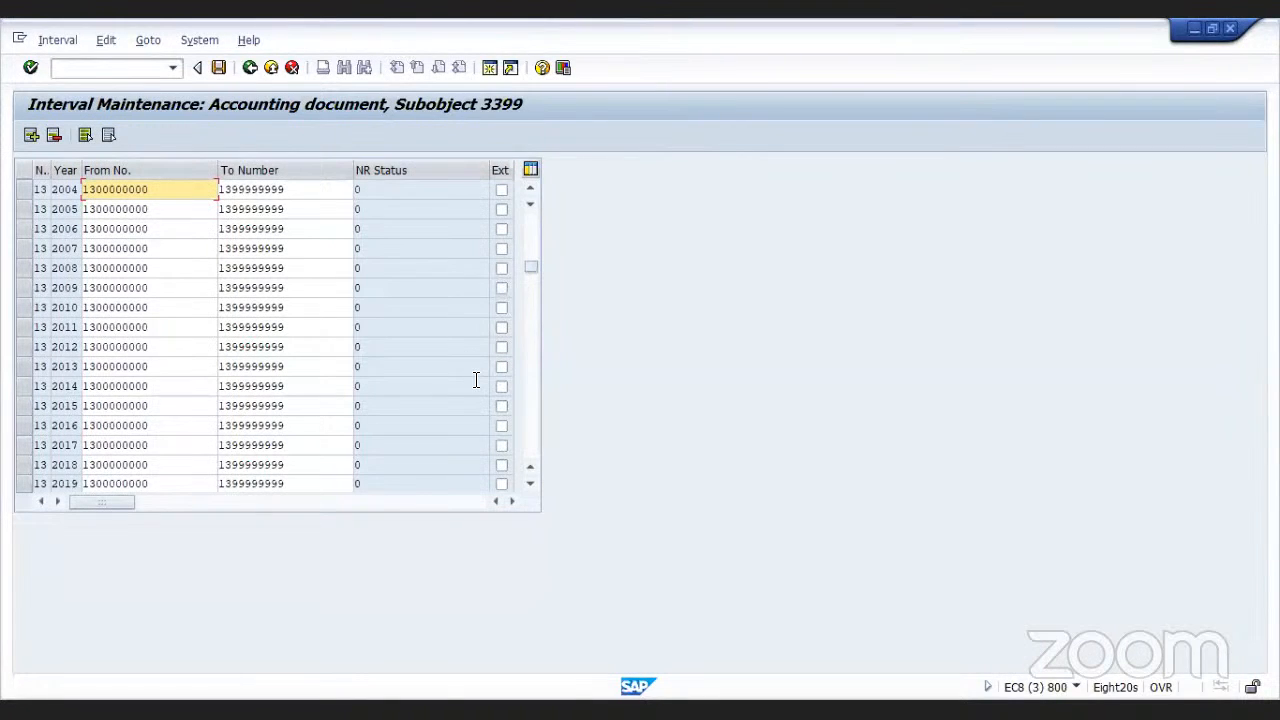
pyautogui.click(528, 433)
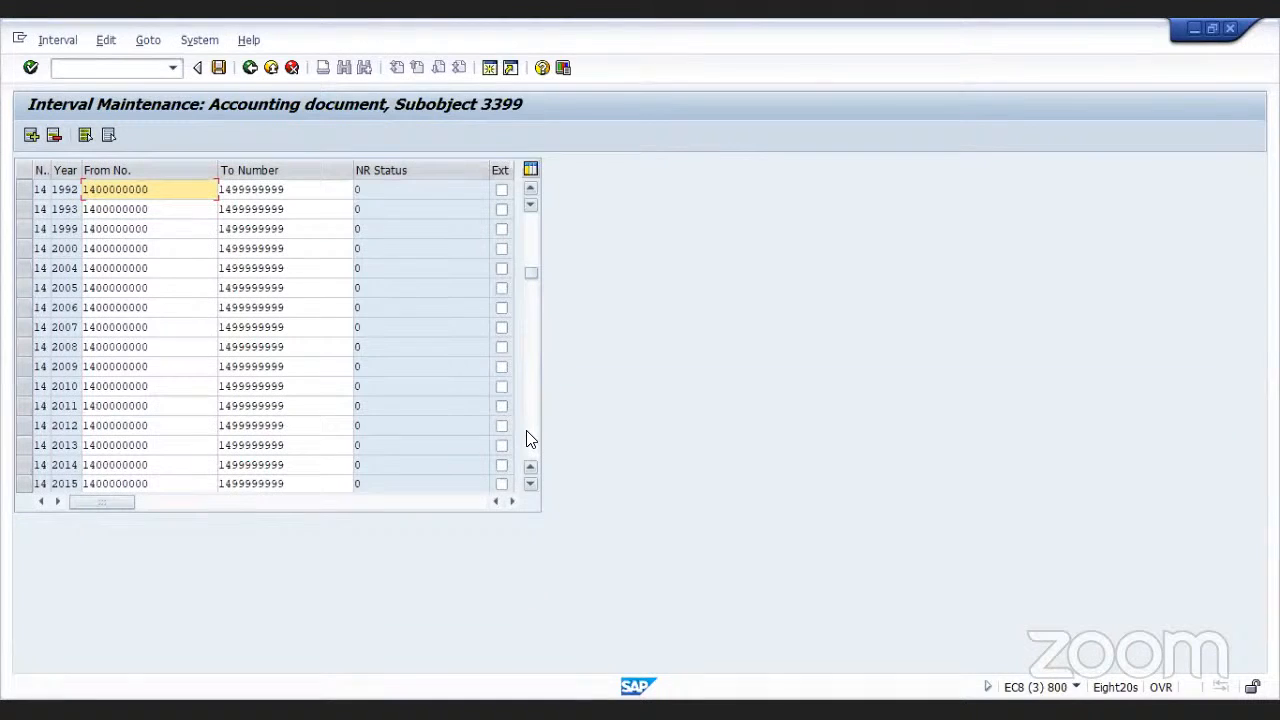
pyautogui.click(530, 440)
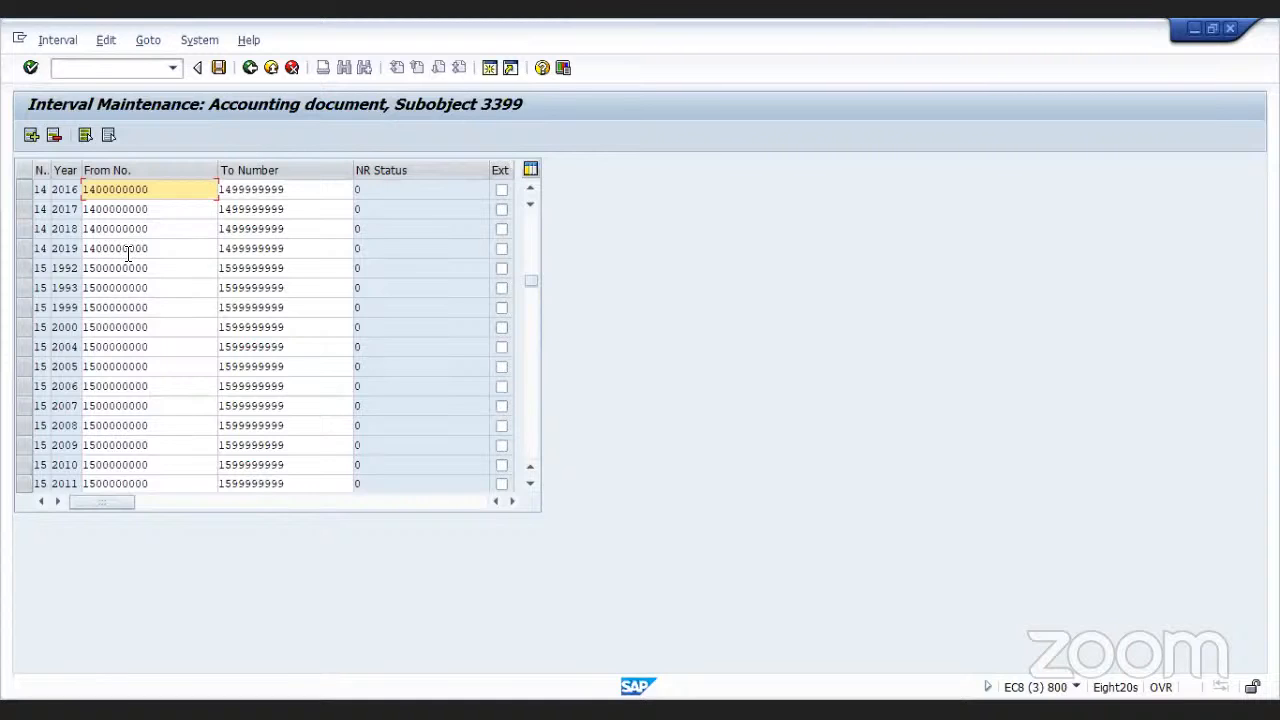
# - Insert a new interval row for number range 14 with year 2021 in company code 3399's accounting document intervals
pyautogui.click(34, 135)
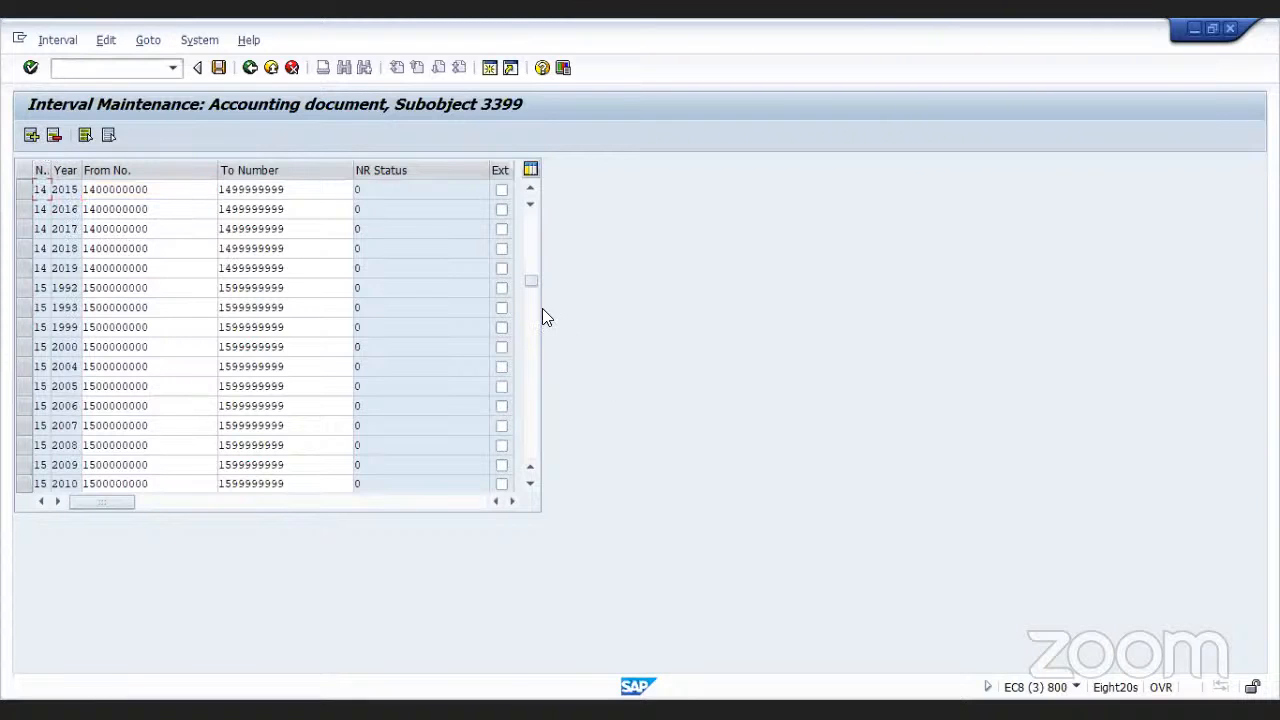
pyautogui.moveTo(527, 287); pyautogui.dragTo(526, 202)
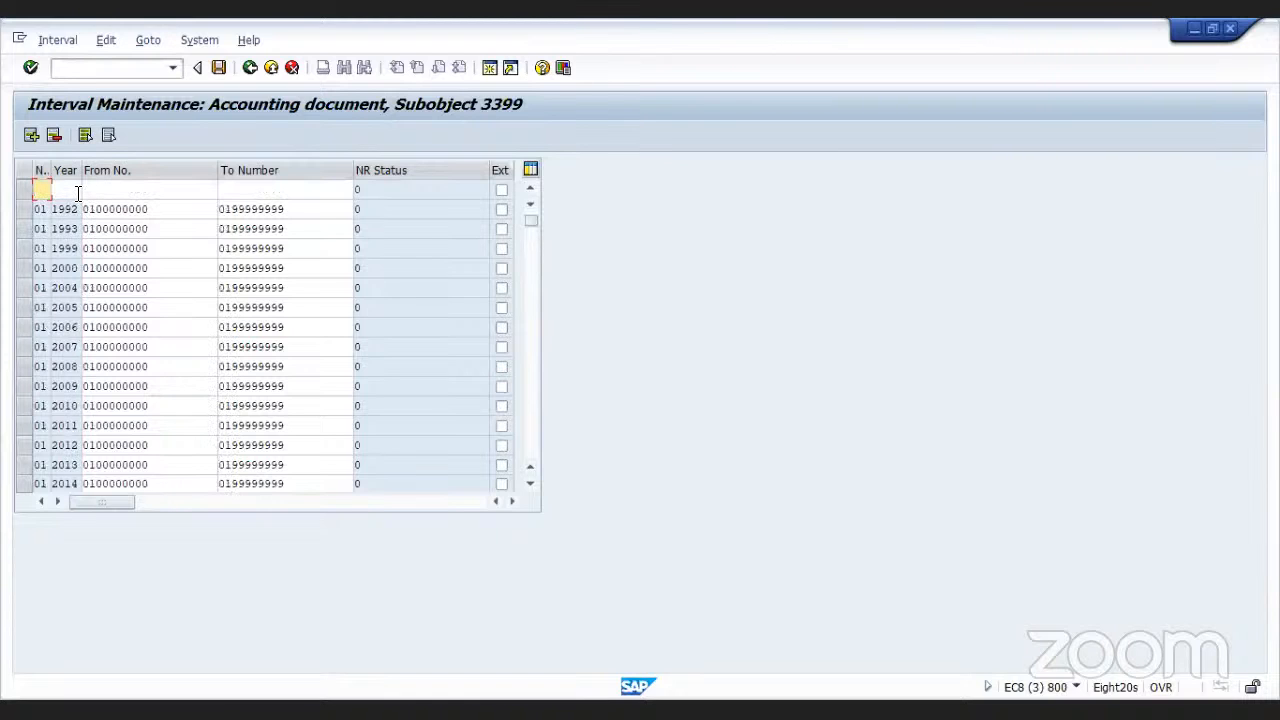
pyautogui.write('14')
pyautogui.click(76, 189)
pyautogui.write('2021')
pyautogui.click(98, 189)
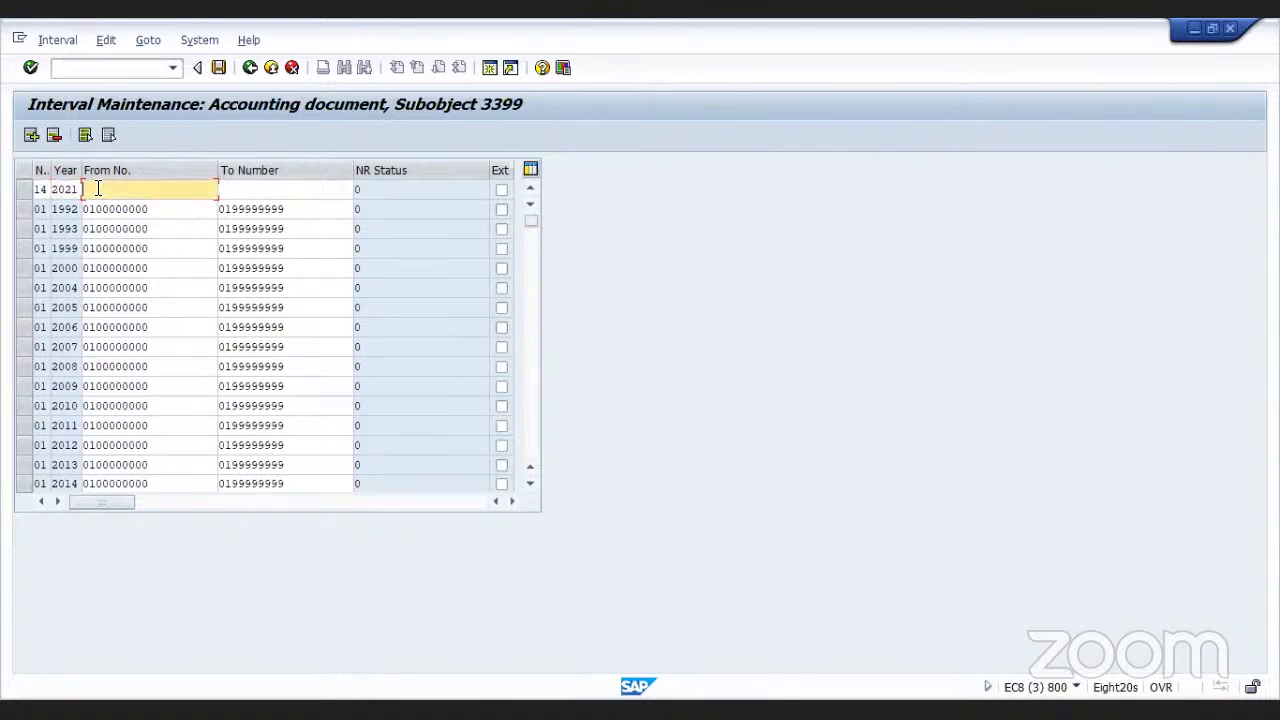
# - Set the new 2021 interval to run from 140000000 to 149999999 and save it
pyautogui.write('1')
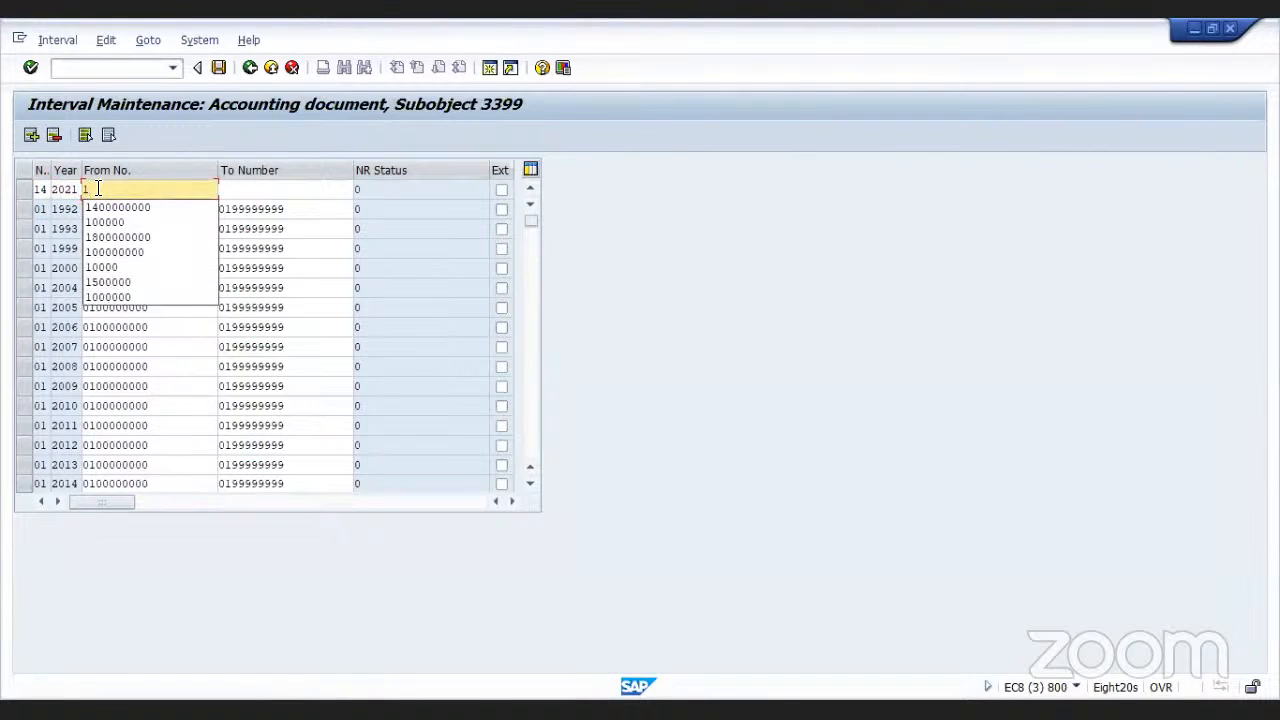
pyautogui.write('4')
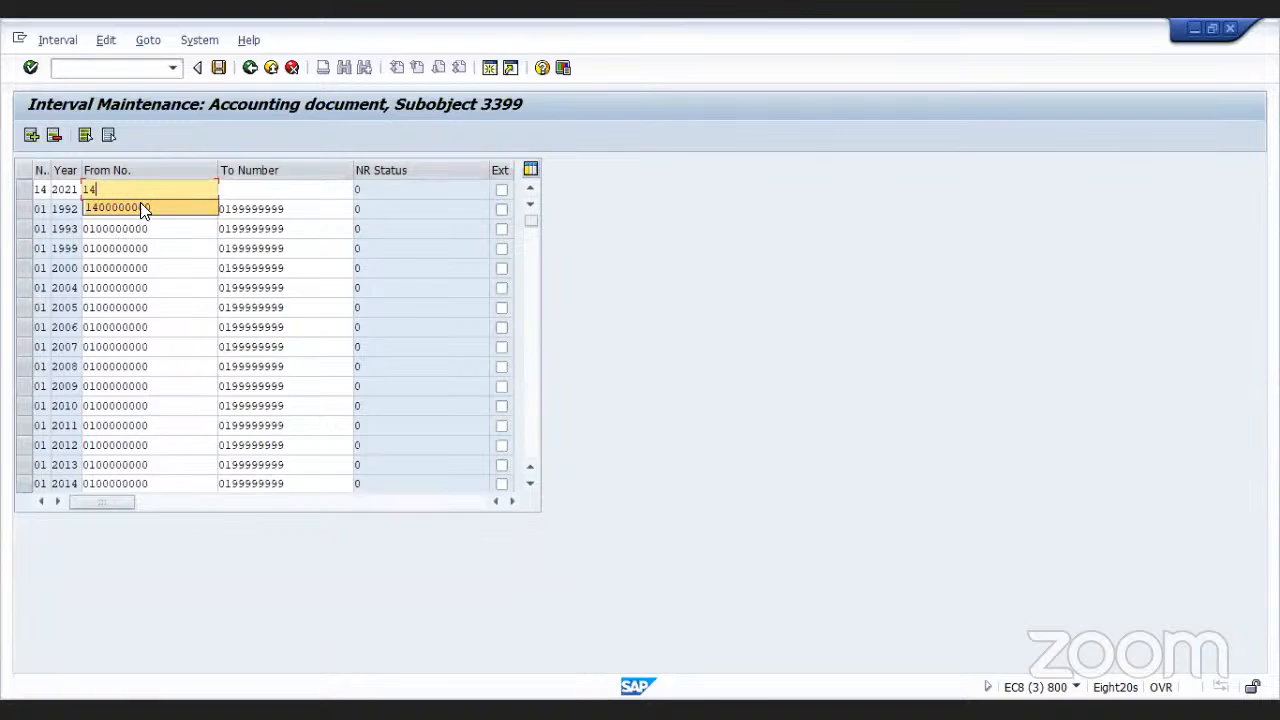
pyautogui.click(141, 208)
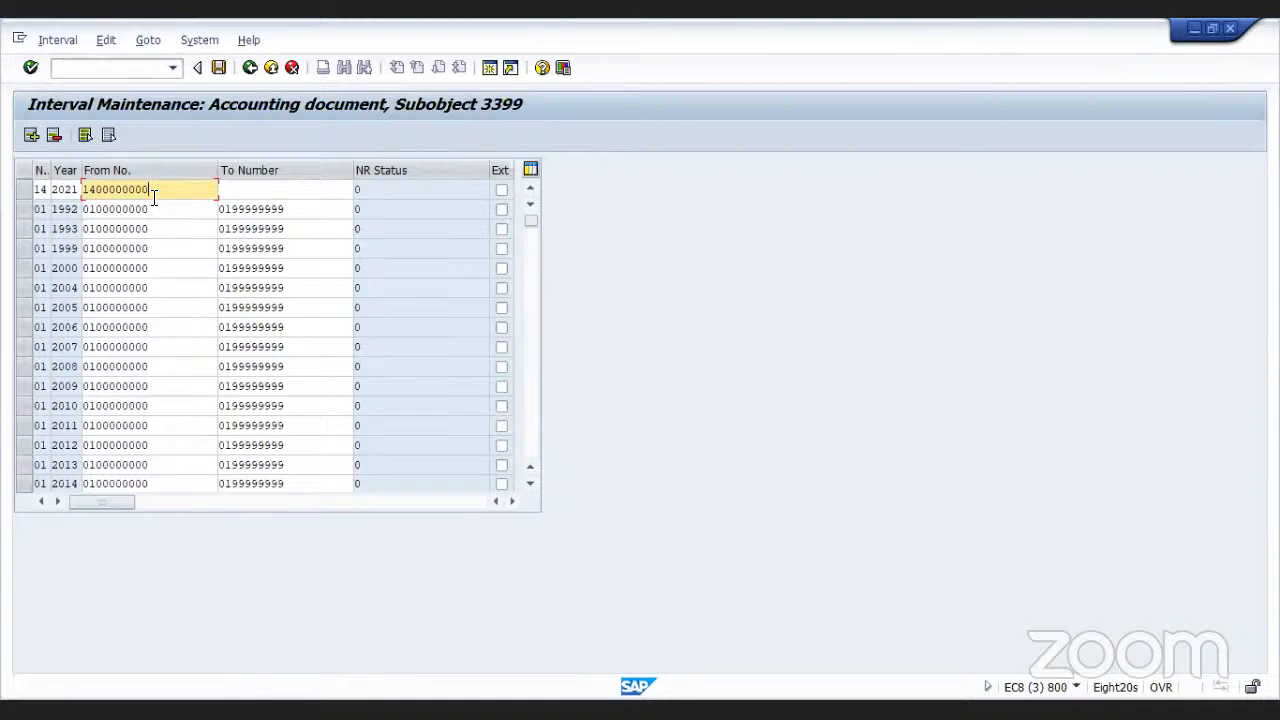
pyautogui.press('BackSpace')
pyautogui.click(229, 193)
pyautogui.write('1')
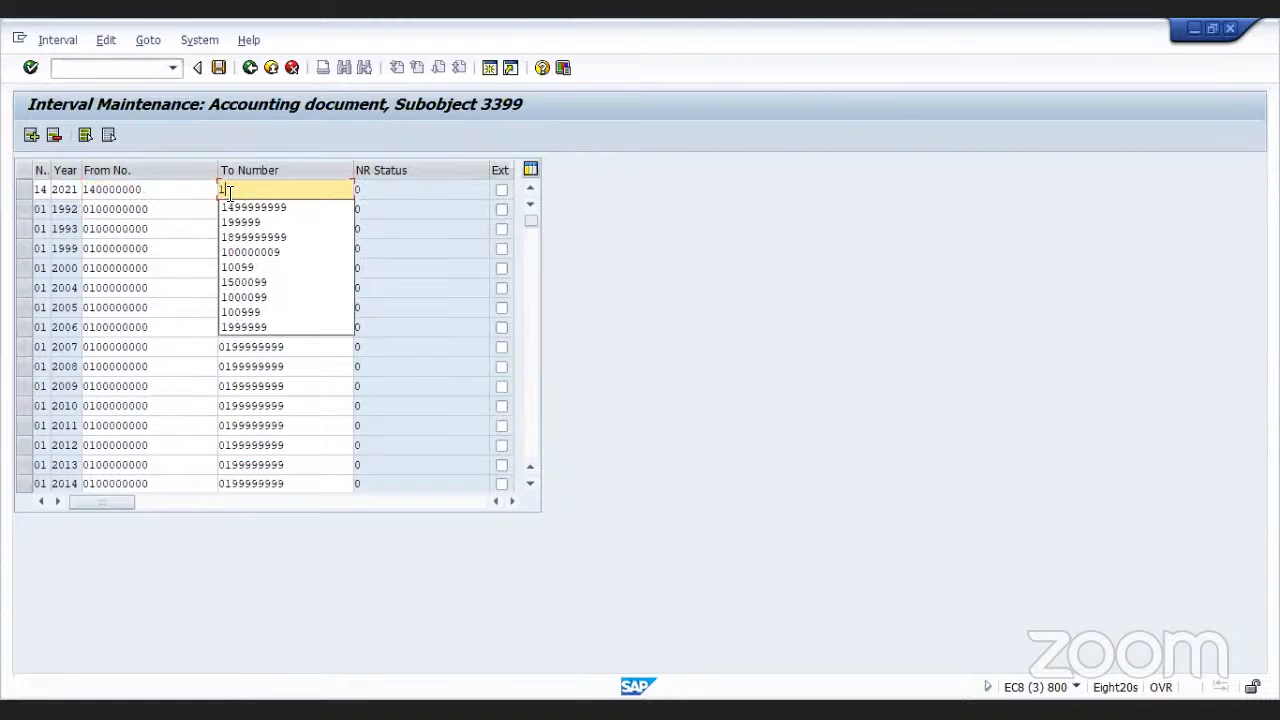
pyautogui.write('4')
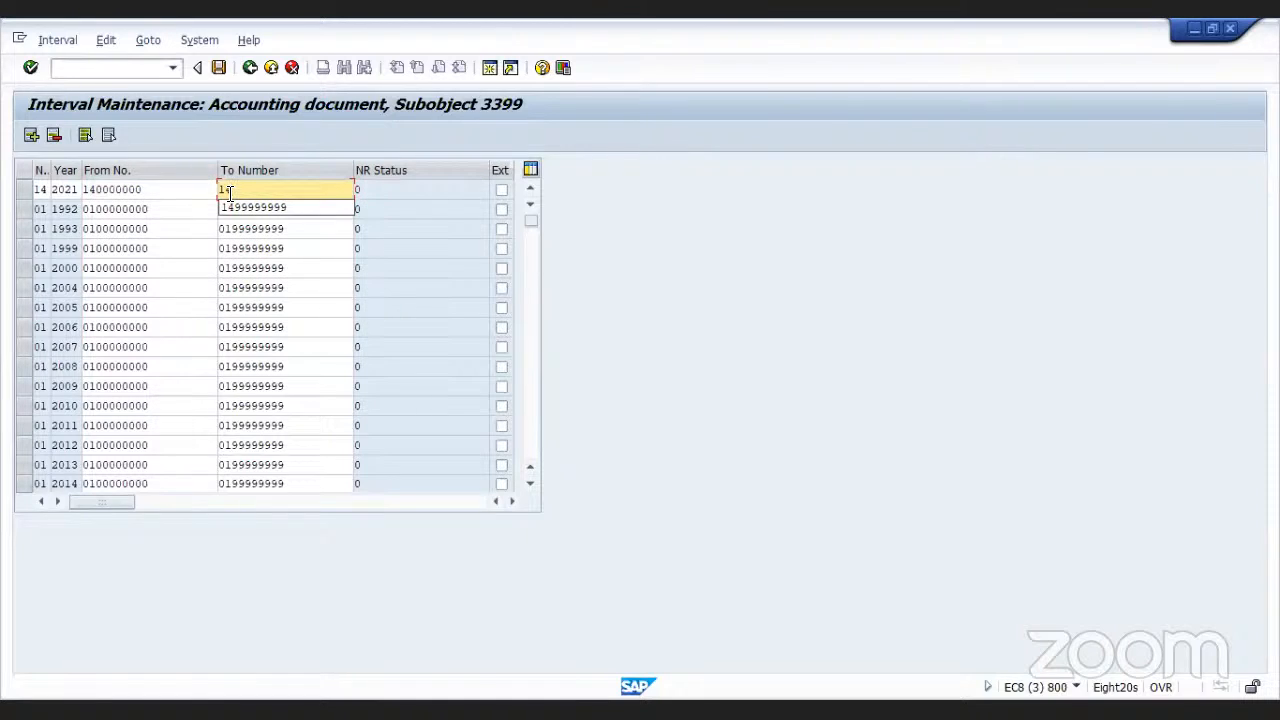
pyautogui.write('9999999')
pyautogui.click(218, 67)
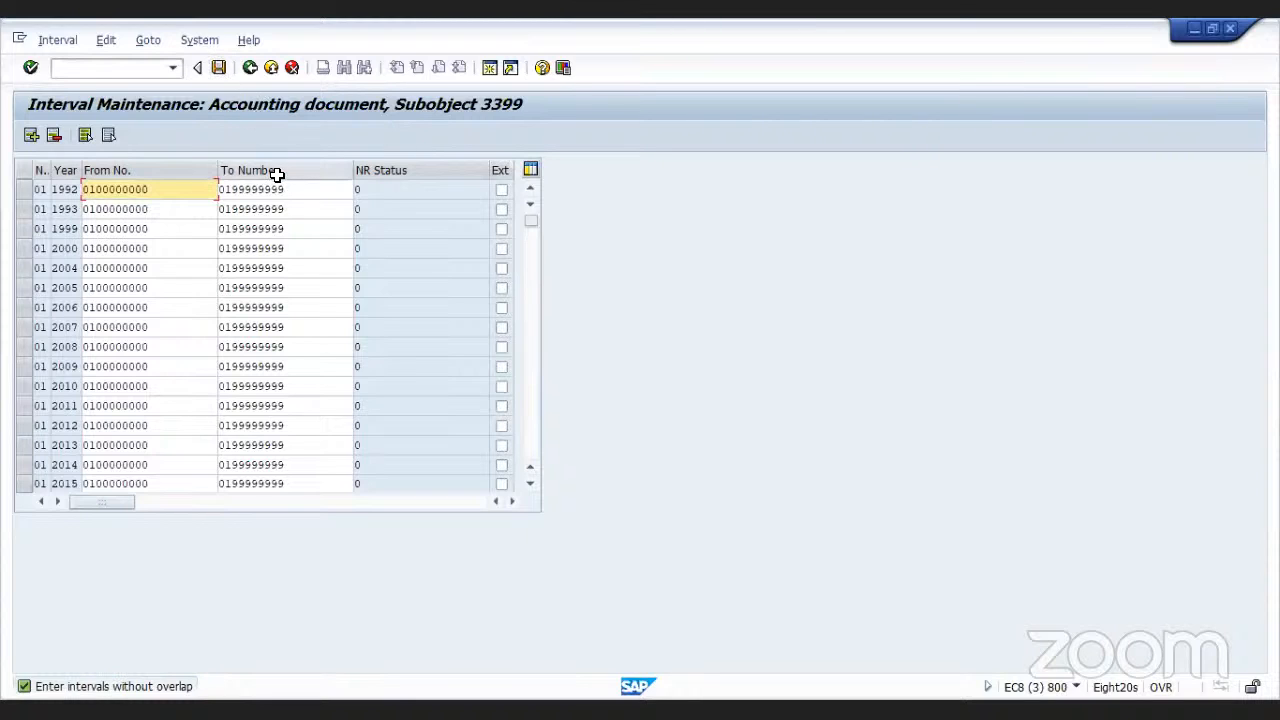
# - Look through the interval list for the 2021 entry of number range 14 and check its limits
pyautogui.click(528, 214)
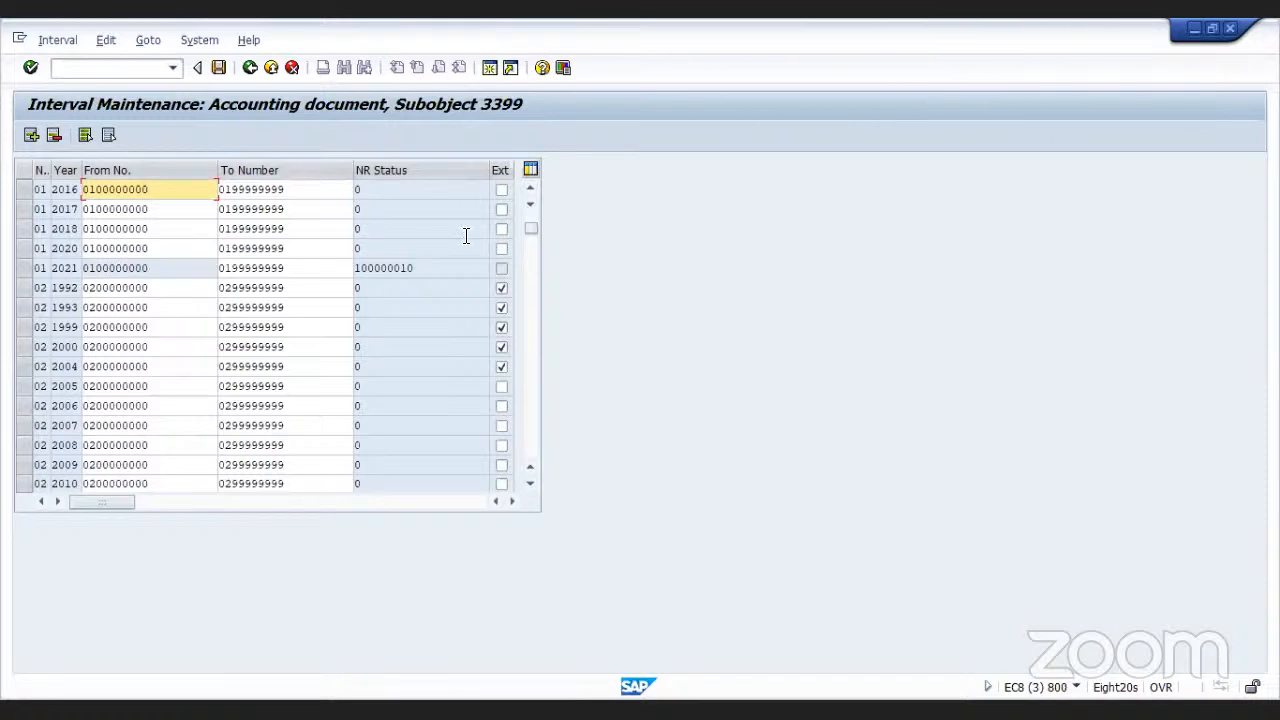
pyautogui.click(530, 190)
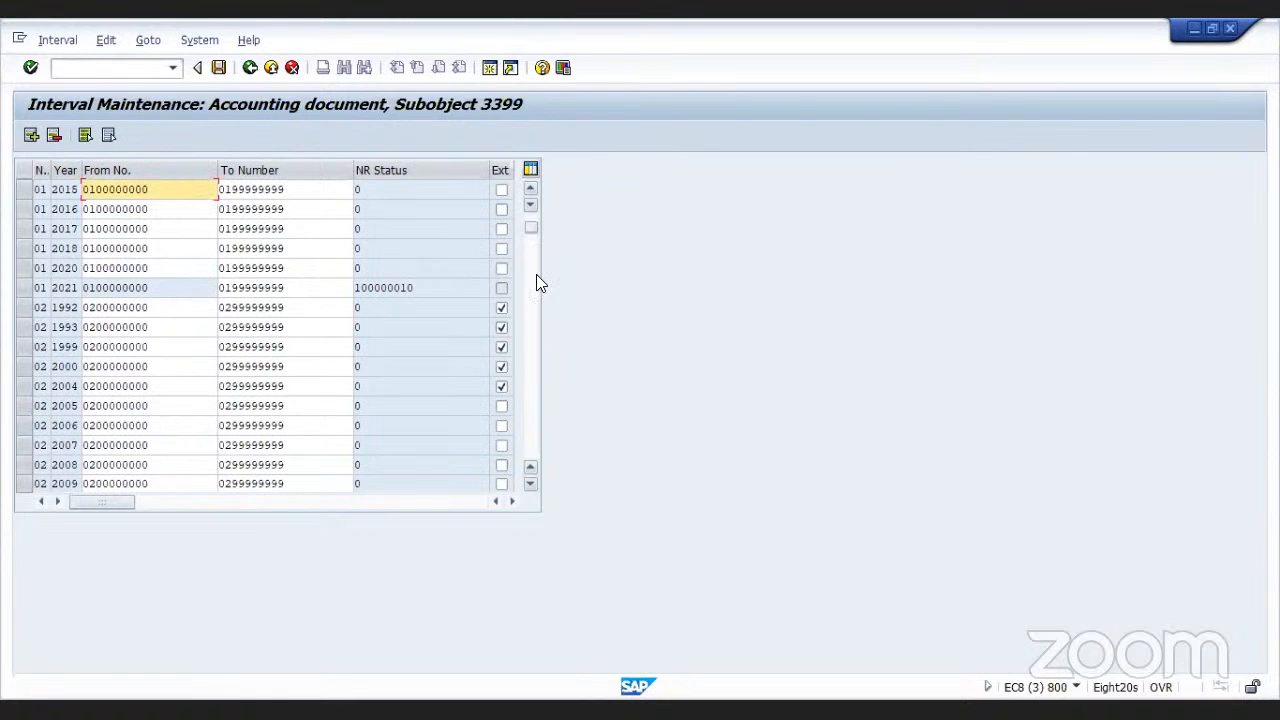
pyautogui.click(537, 204)
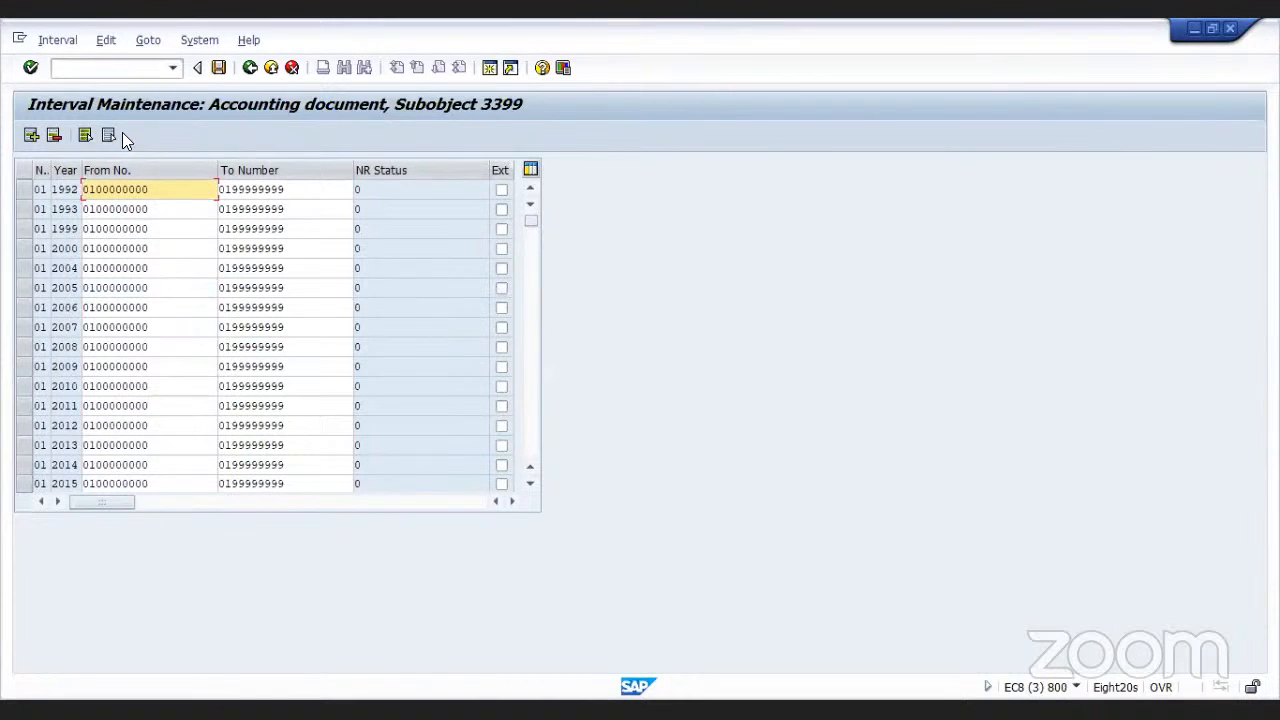
pyautogui.click(31, 135)
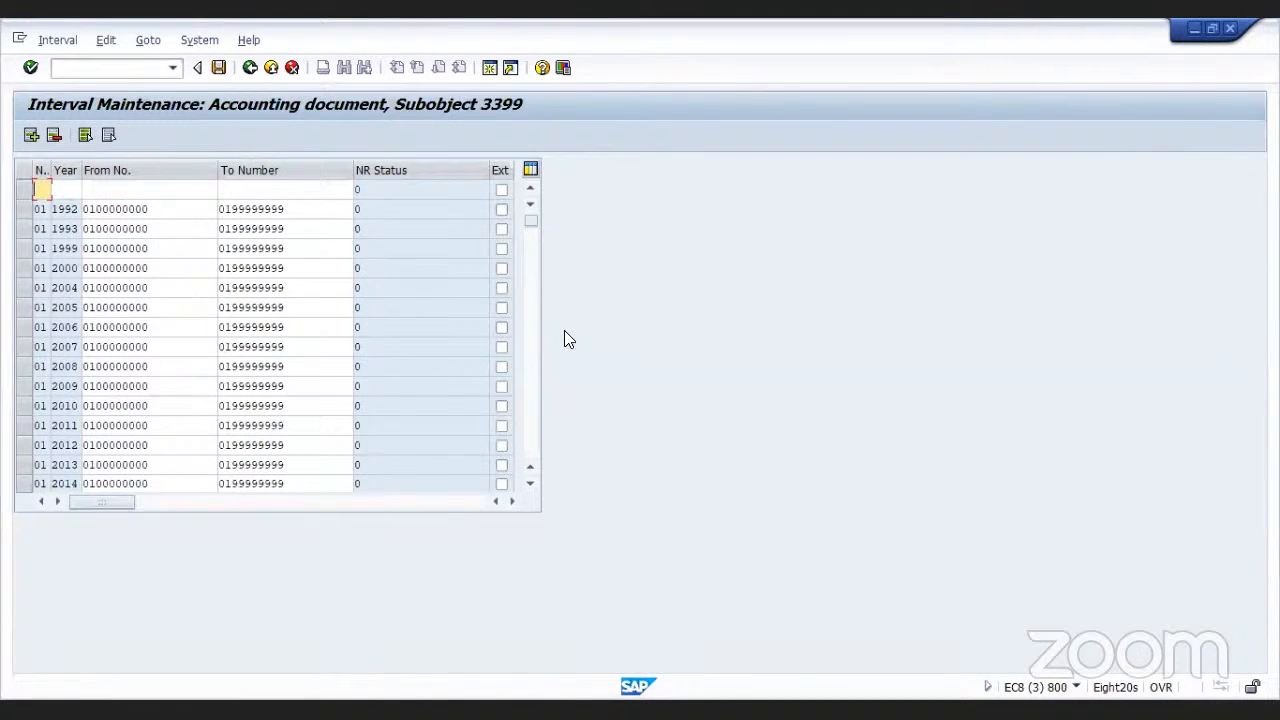
pyautogui.scroll(-5, 531, 354)
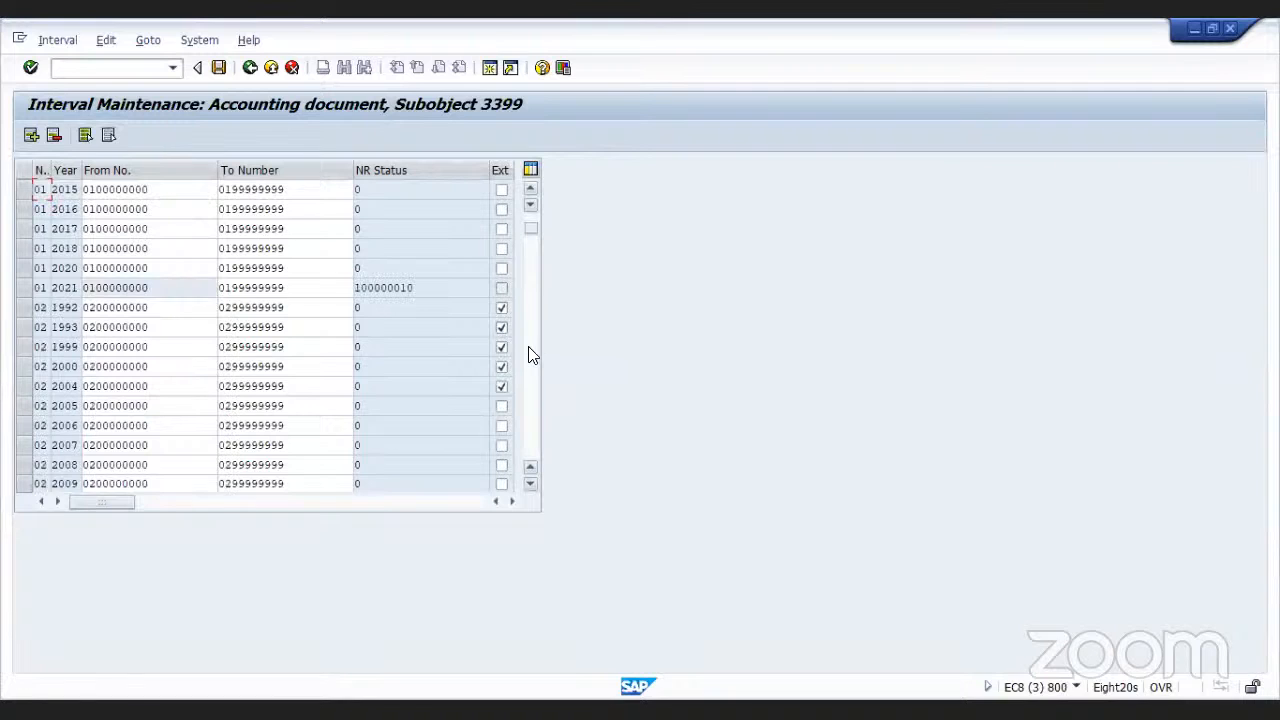
pyautogui.scroll(-15, 531, 354)
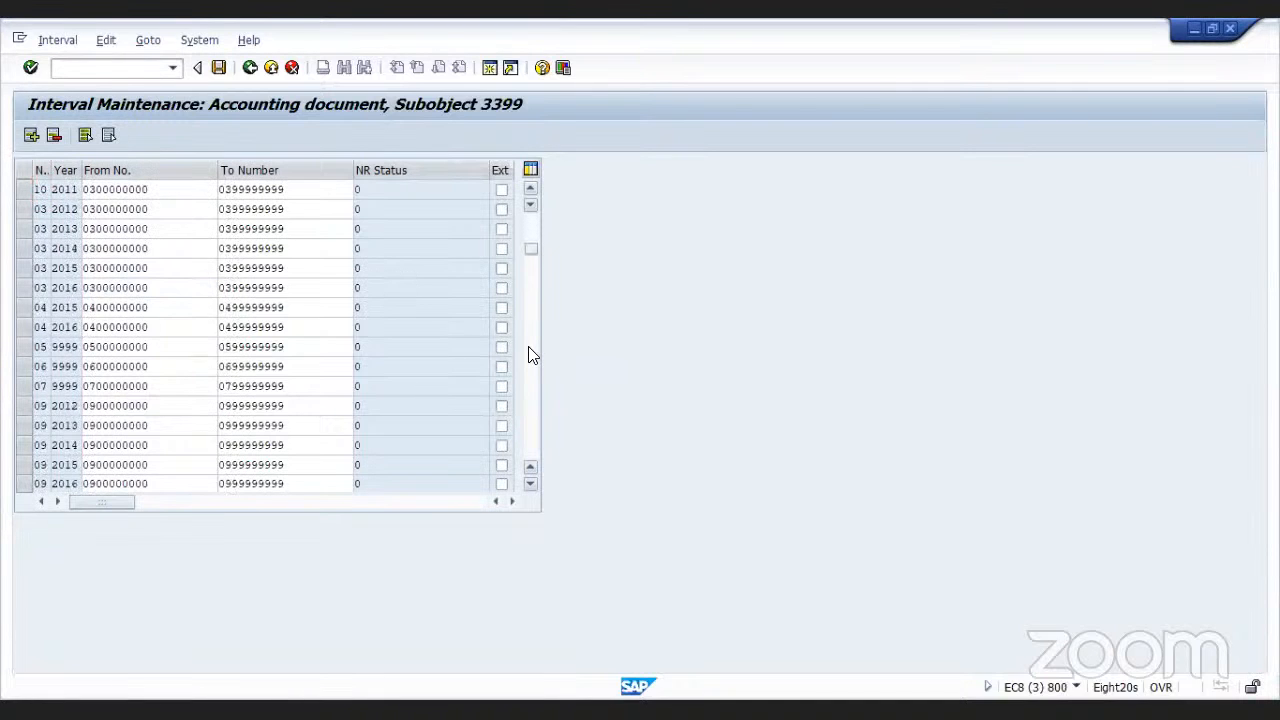
pyautogui.scroll(-5, 531, 356)
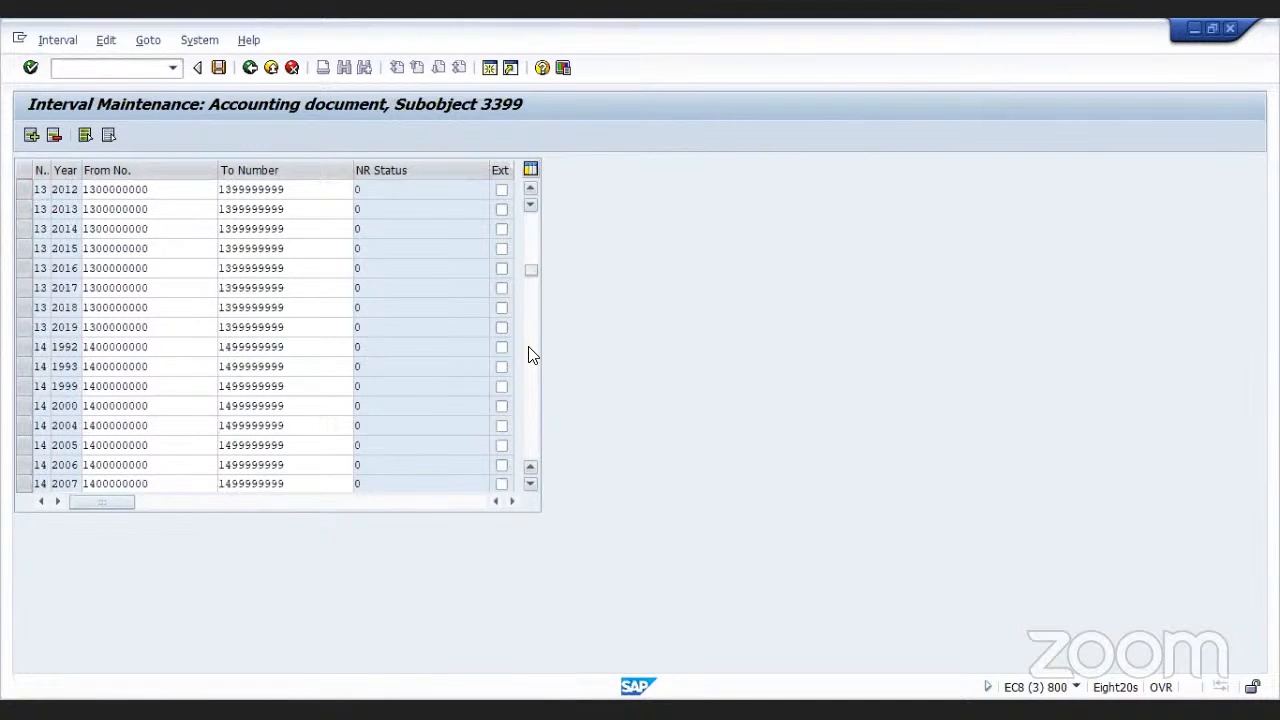
pyautogui.scroll(-5, 531, 356)
pyautogui.scroll(-5, 531, 356)
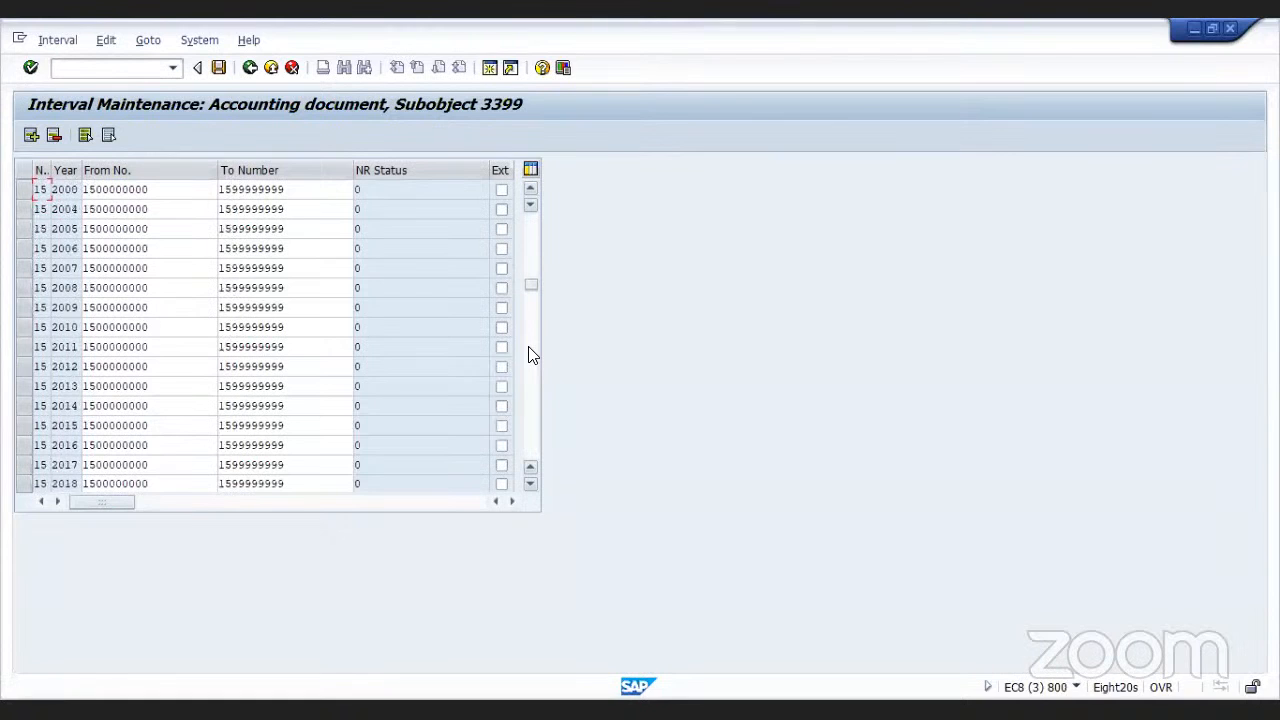
pyautogui.scroll(-5, 531, 356)
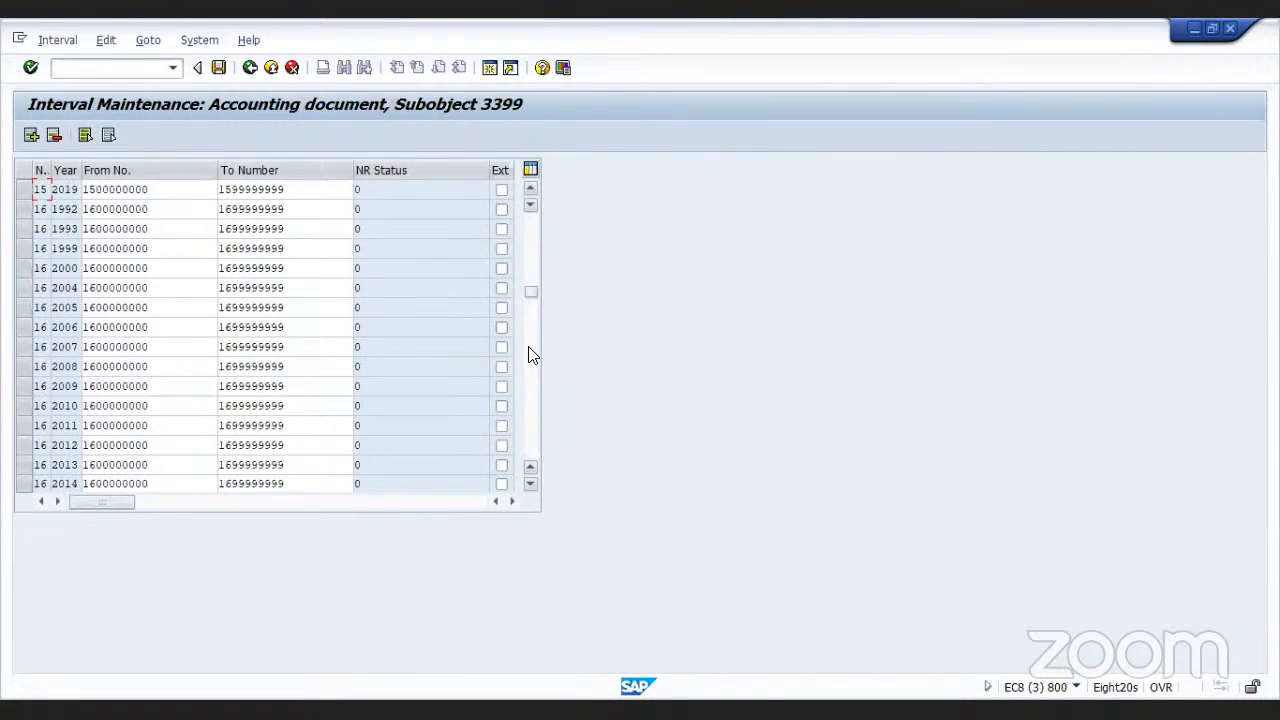
pyautogui.scroll(-5, 531, 356)
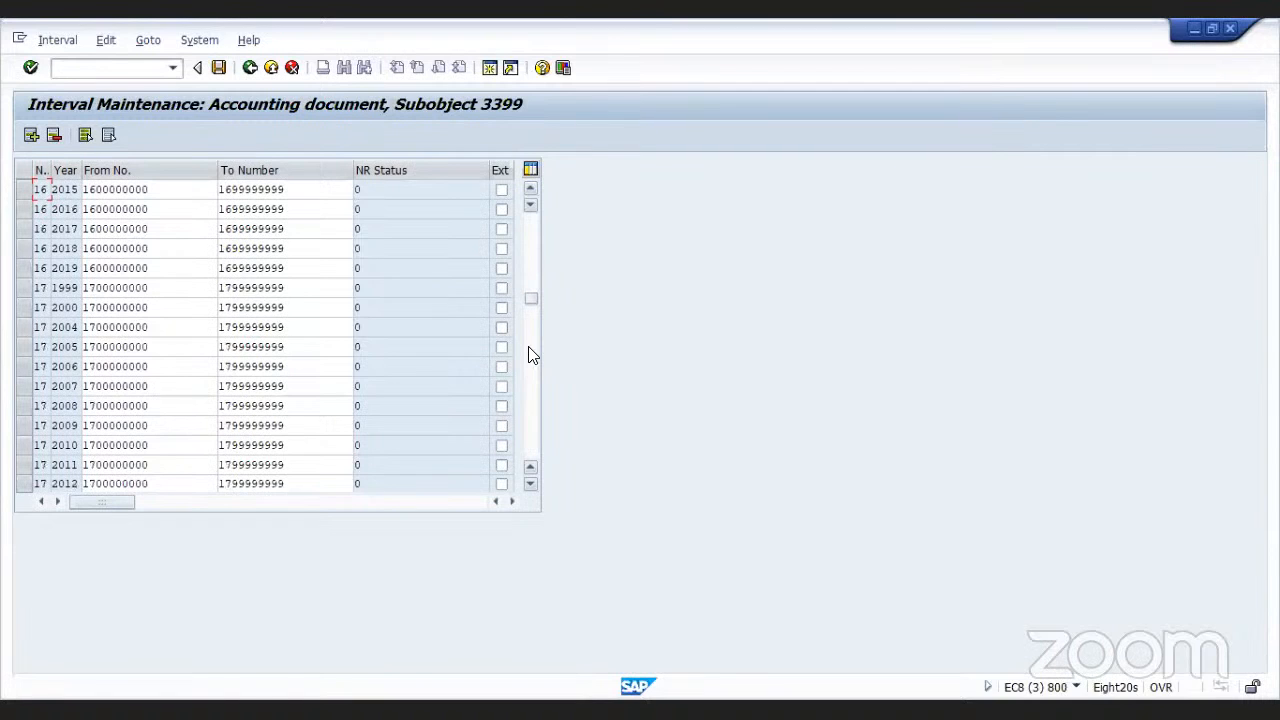
pyautogui.scroll(-15, 531, 356)
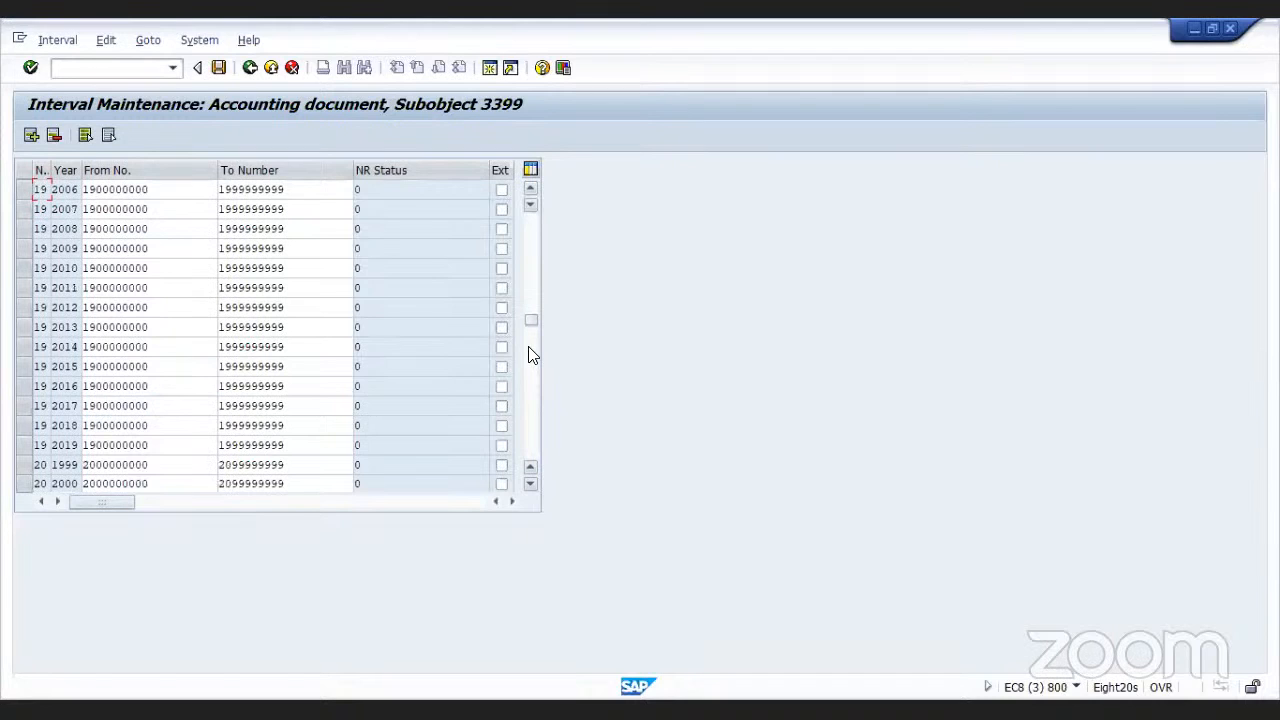
pyautogui.click(531, 268)
pyautogui.click(531, 276)
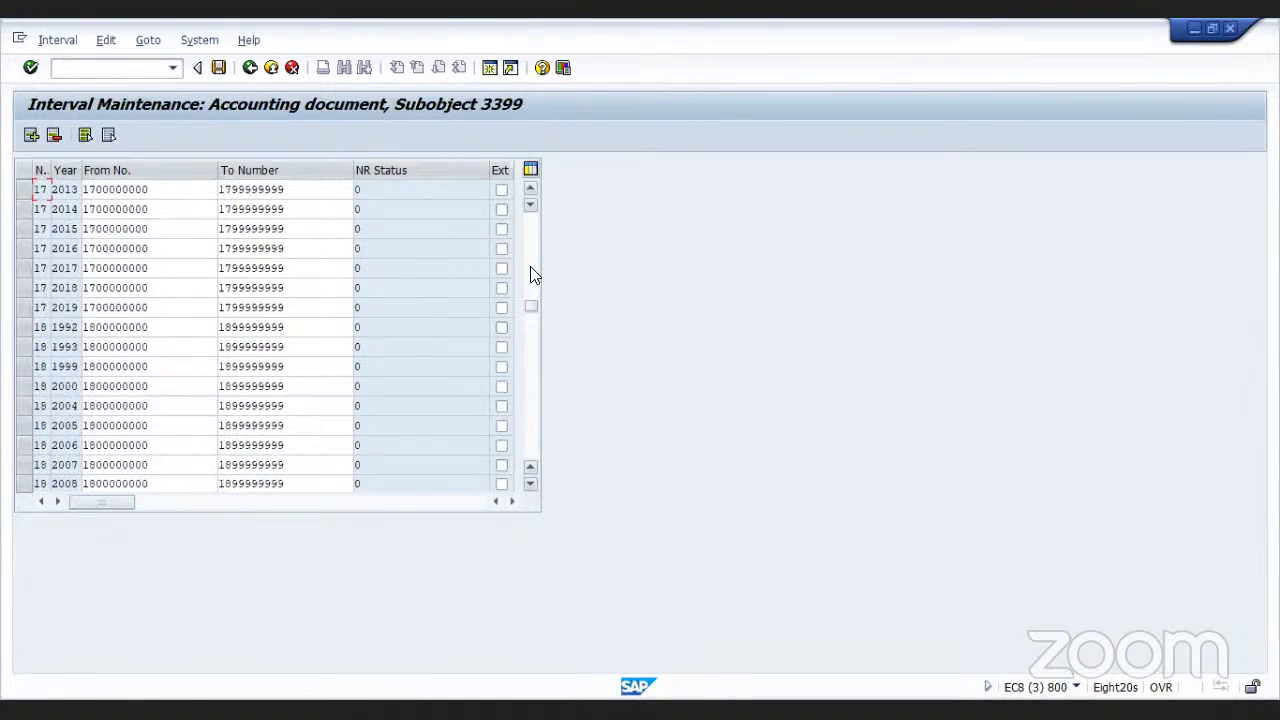
pyautogui.click(531, 268)
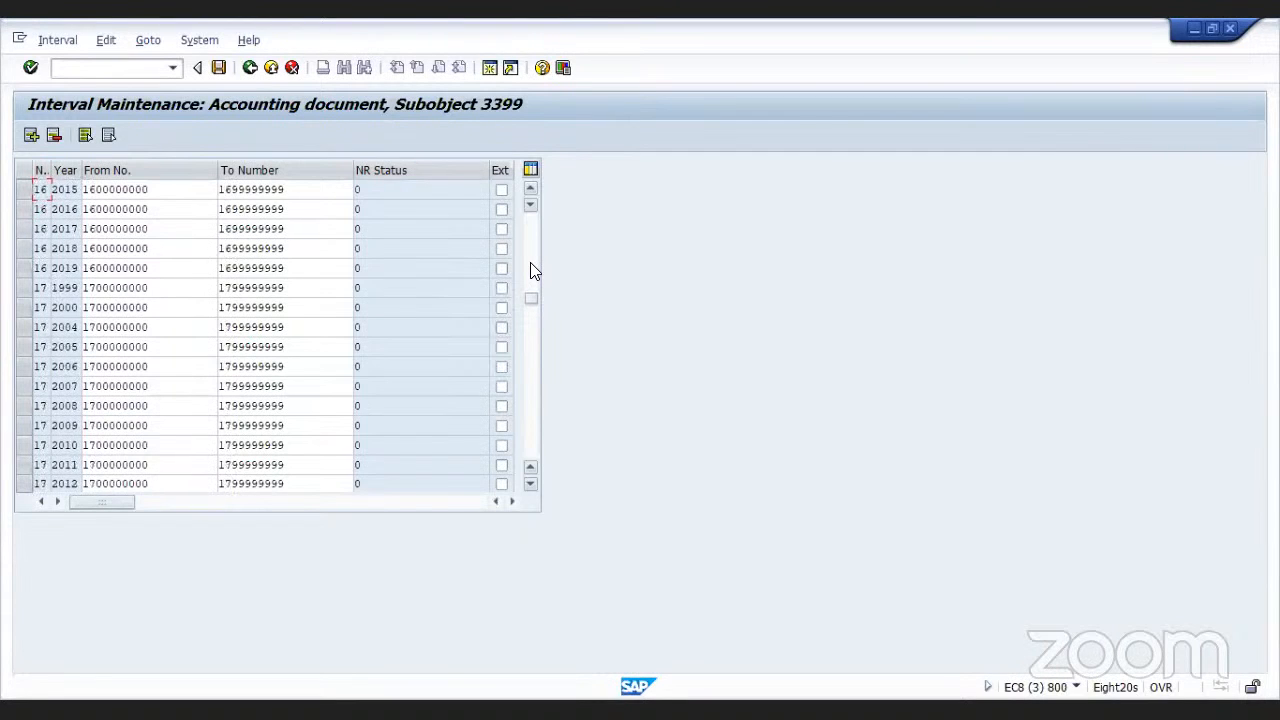
pyautogui.click(531, 268)
pyautogui.click(531, 249)
pyautogui.click(531, 249)
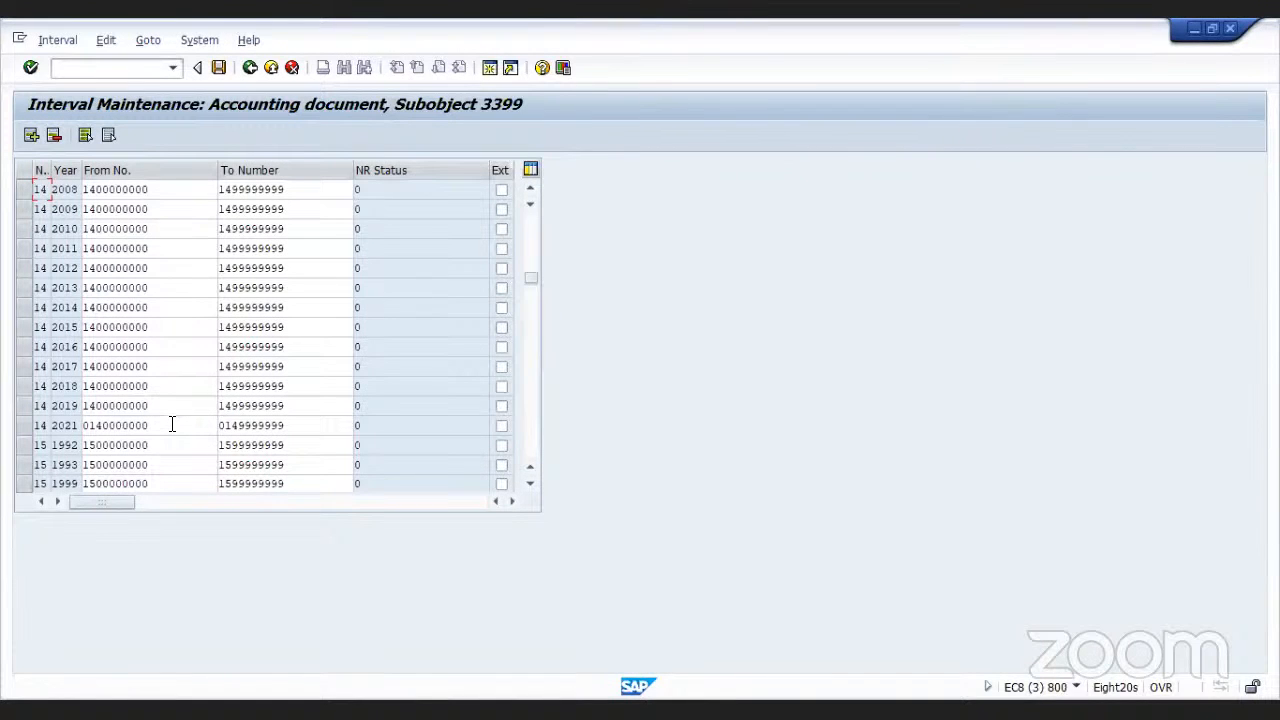
pyautogui.click(88, 425)
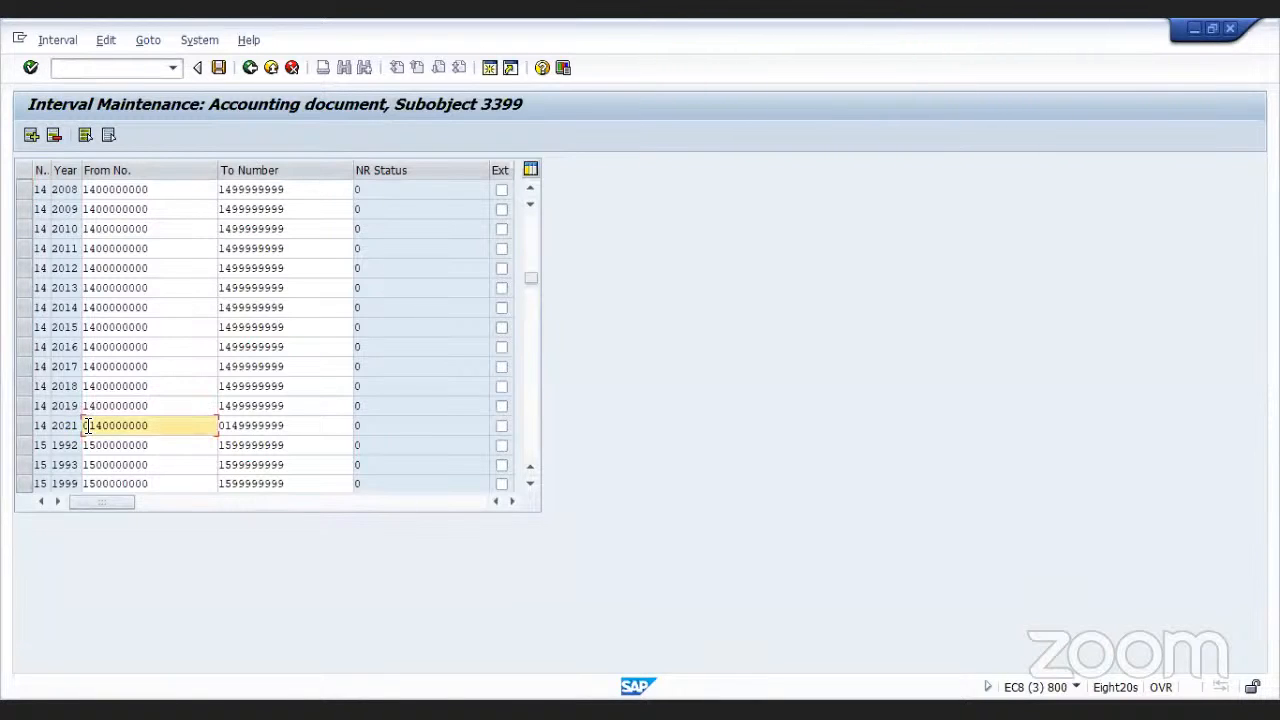
pyautogui.press('Delete')
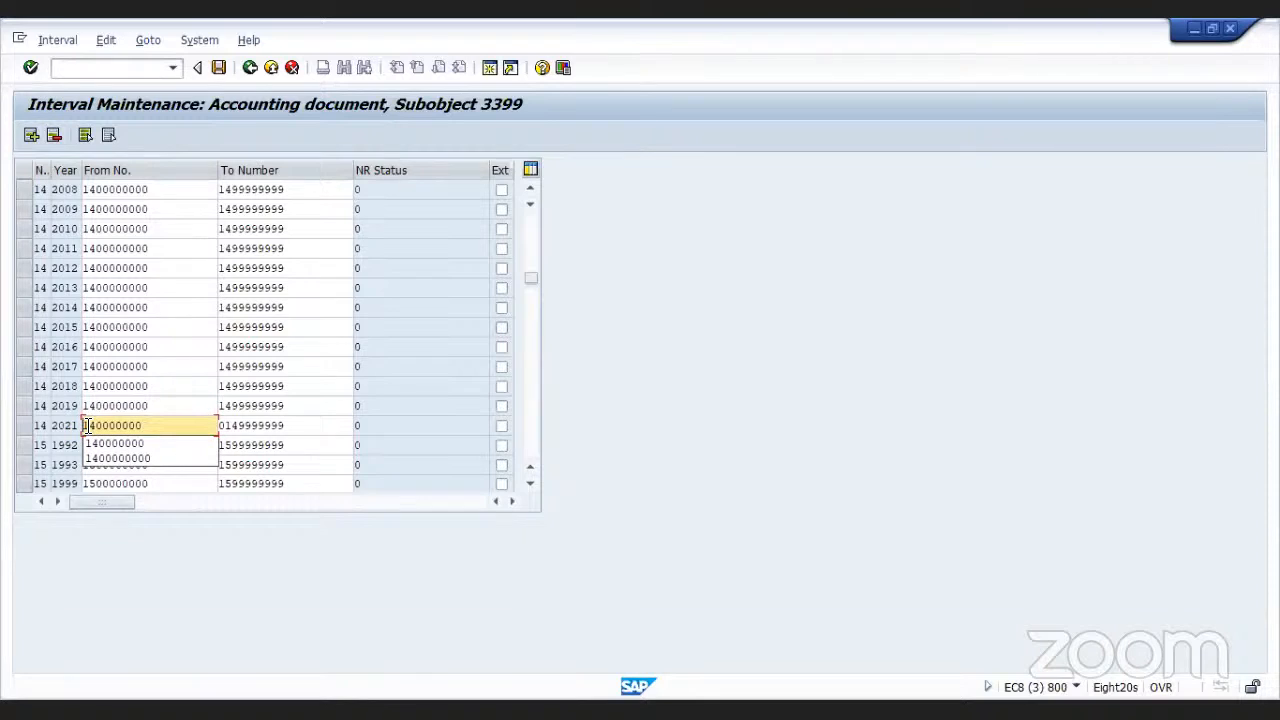
pyautogui.click(145, 426)
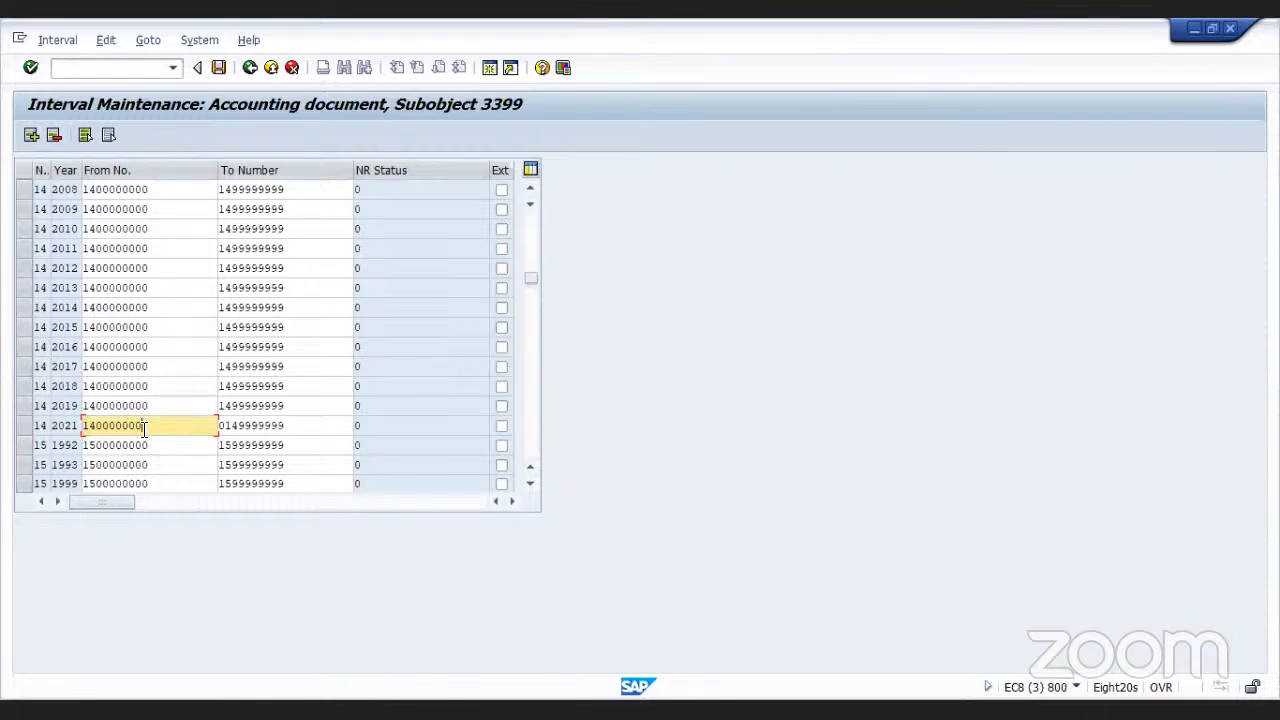
pyautogui.press('BackSpace')
pyautogui.press('BackSpace')
pyautogui.press('BackSpace')
pyautogui.press('BackSpace')
pyautogui.press('BackSpace')
pyautogui.press('BackSpace')
pyautogui.press('BackSpace')
pyautogui.press('BackSpace')
pyautogui.press('BackSpace')
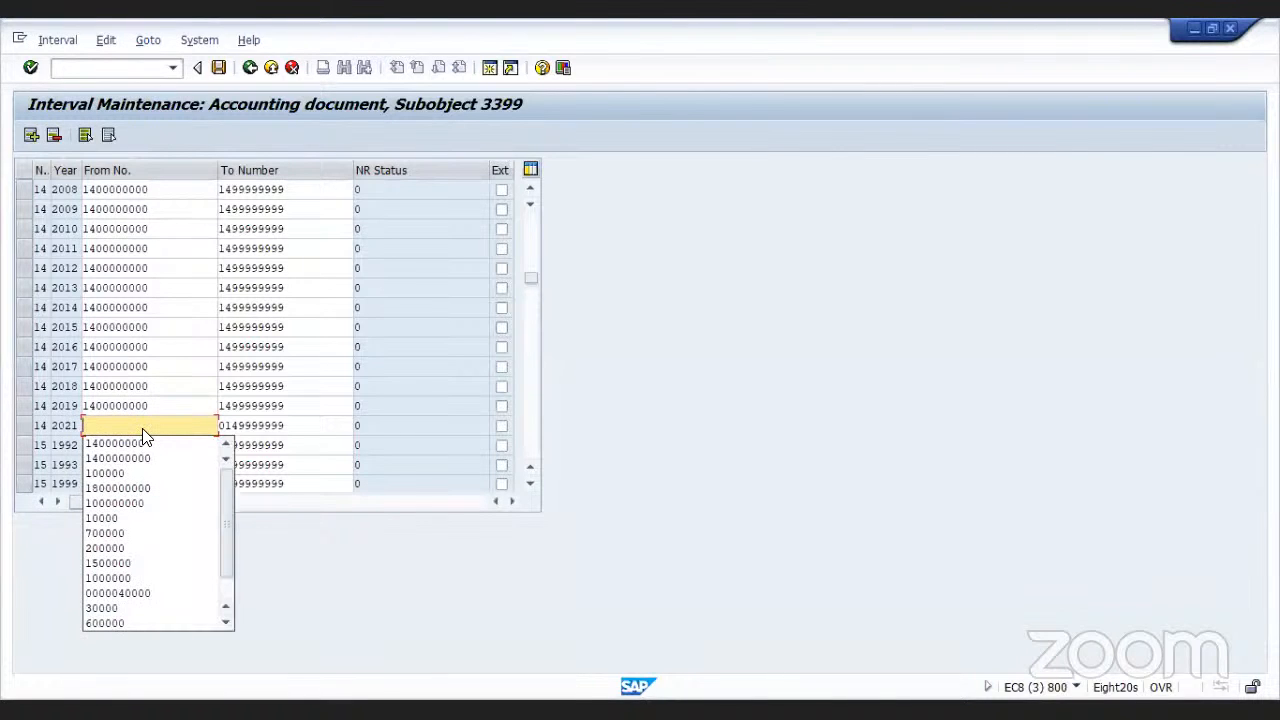
pyautogui.write('2000000000')
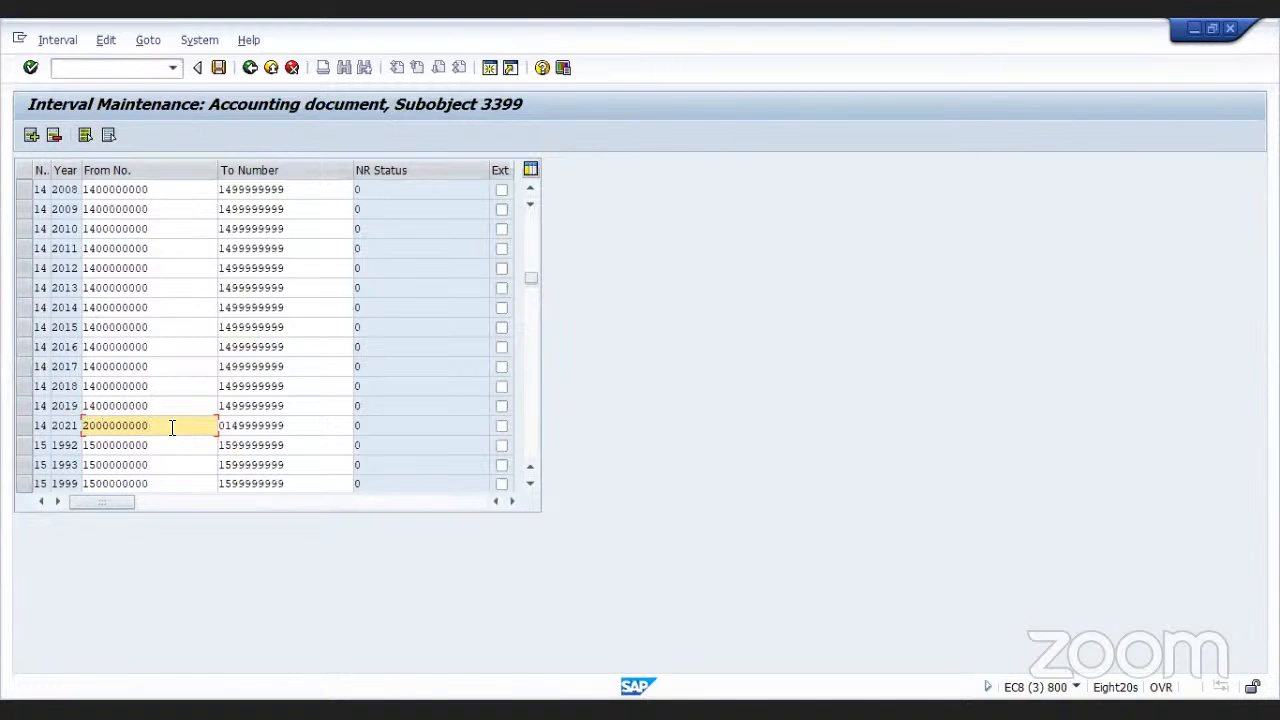
pyautogui.click(290, 425)
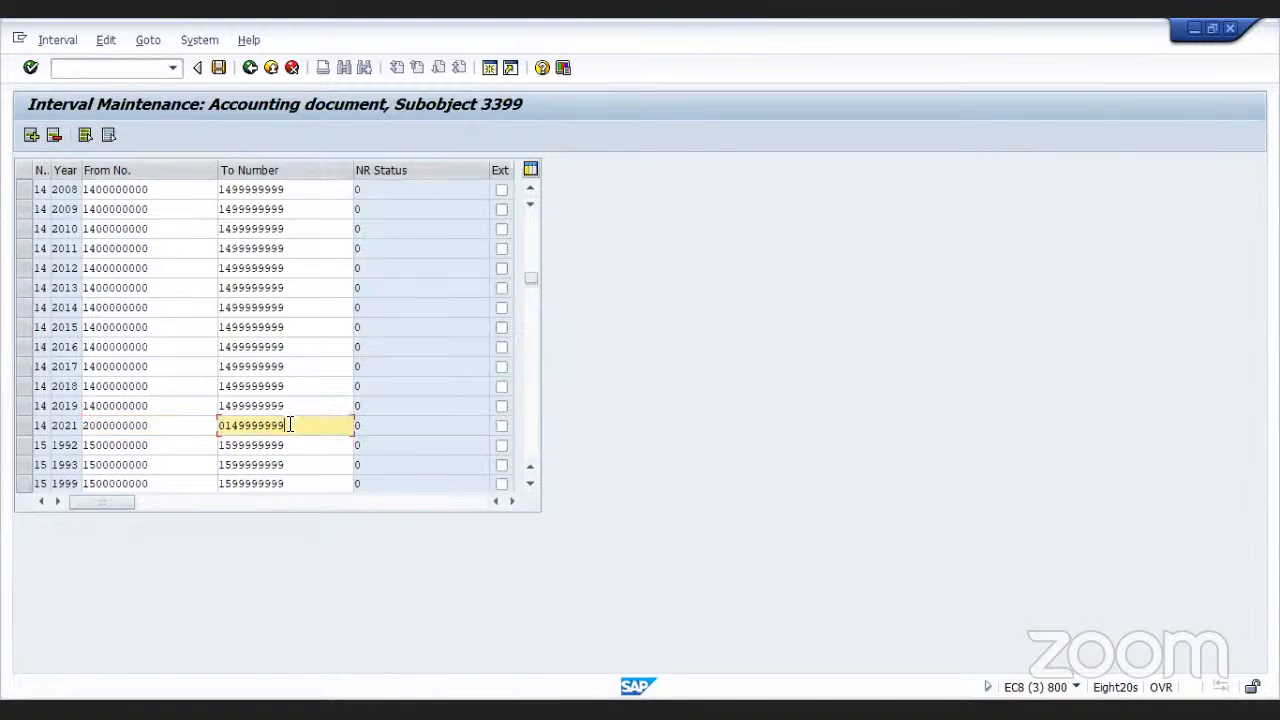
pyautogui.press('BackSpace')
pyautogui.press('BackSpace')
pyautogui.press('BackSpace')
pyautogui.press('BackSpace')
pyautogui.press('BackSpace')
pyautogui.press('BackSpace')
pyautogui.press('BackSpace')
pyautogui.press('BackSpace')
pyautogui.press('BackSpace')
pyautogui.press('BackSpace')
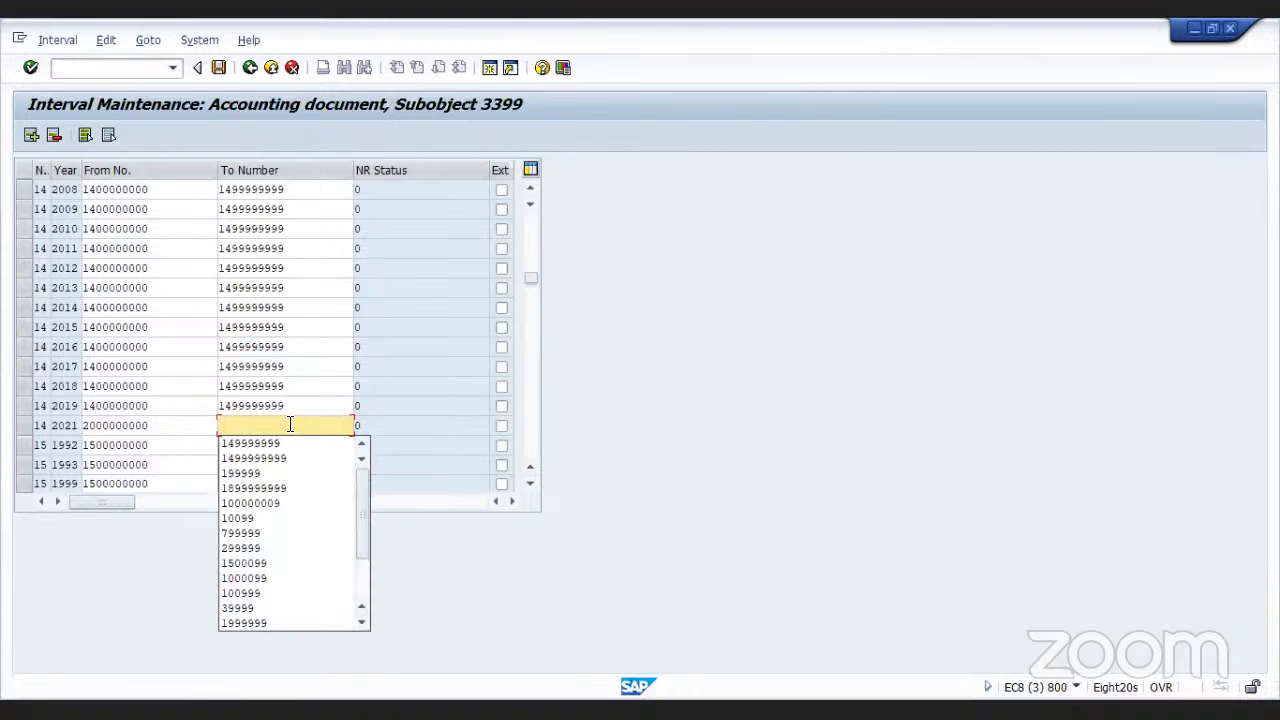
pyautogui.write('2999999999')
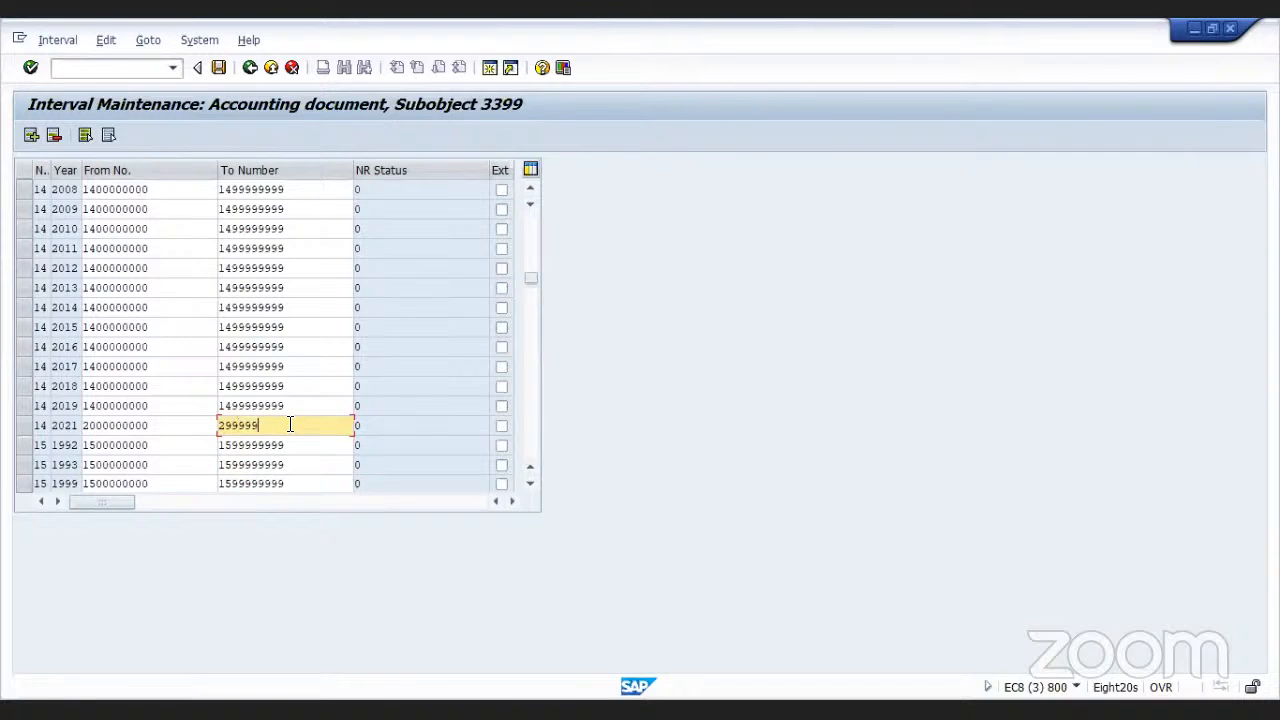
pyautogui.click(218, 68)
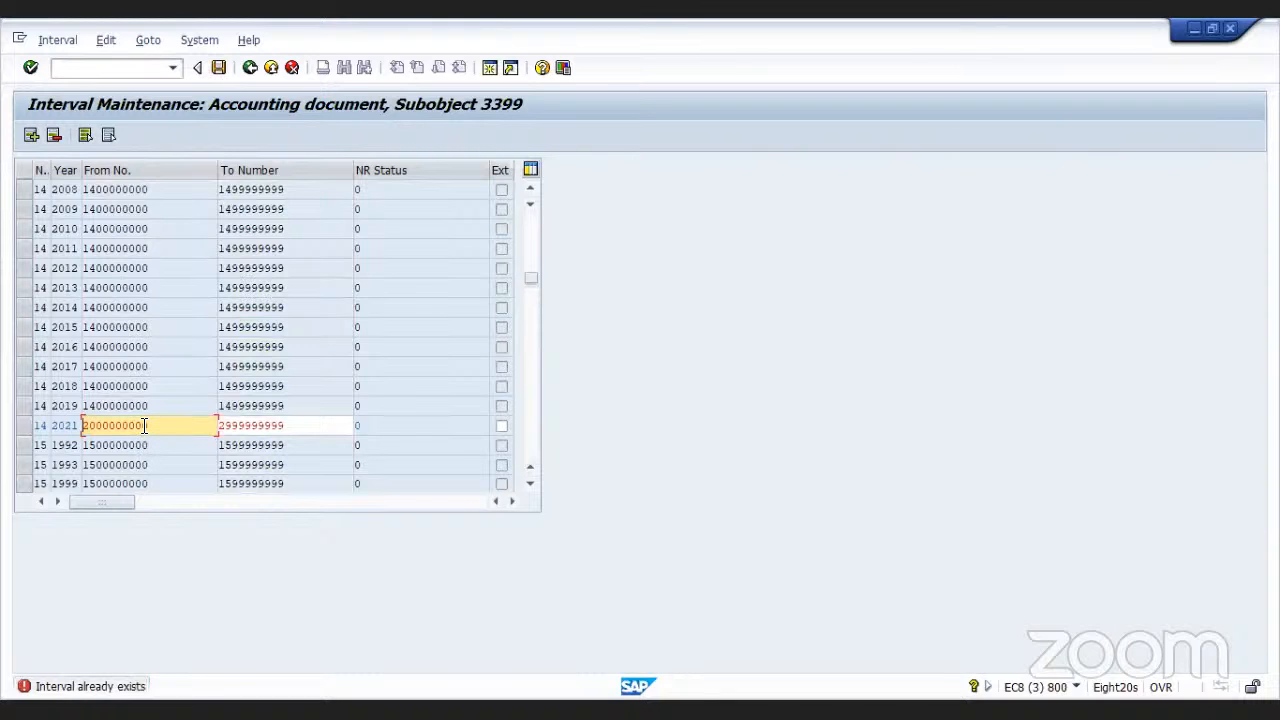
# - Try to save the 2021 interval of number range 14 with limits 300000000 to 399999999
pyautogui.click(89, 425)
pyautogui.press('Delete')
pyautogui.write('3')
pyautogui.click(225, 428)
pyautogui.press('Delete')
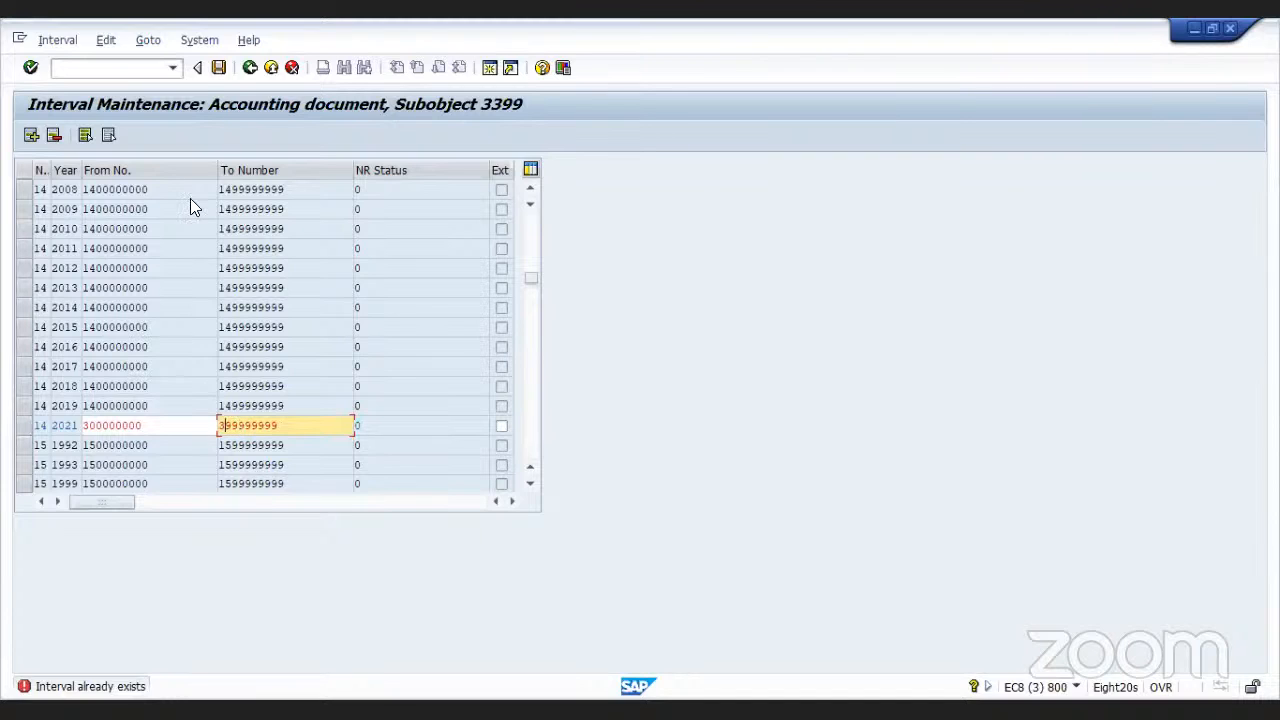
pyautogui.click(218, 67)
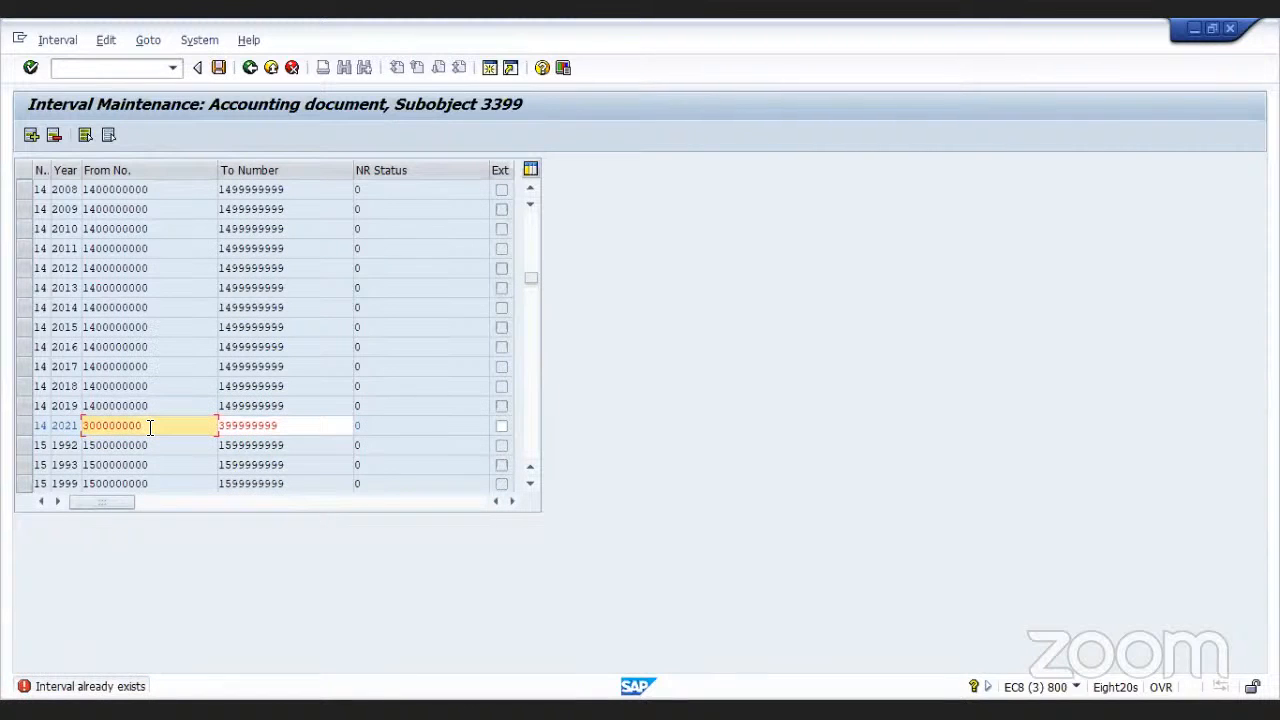
pyautogui.write('0')
pyautogui.click(279, 425)
pyautogui.write('9')
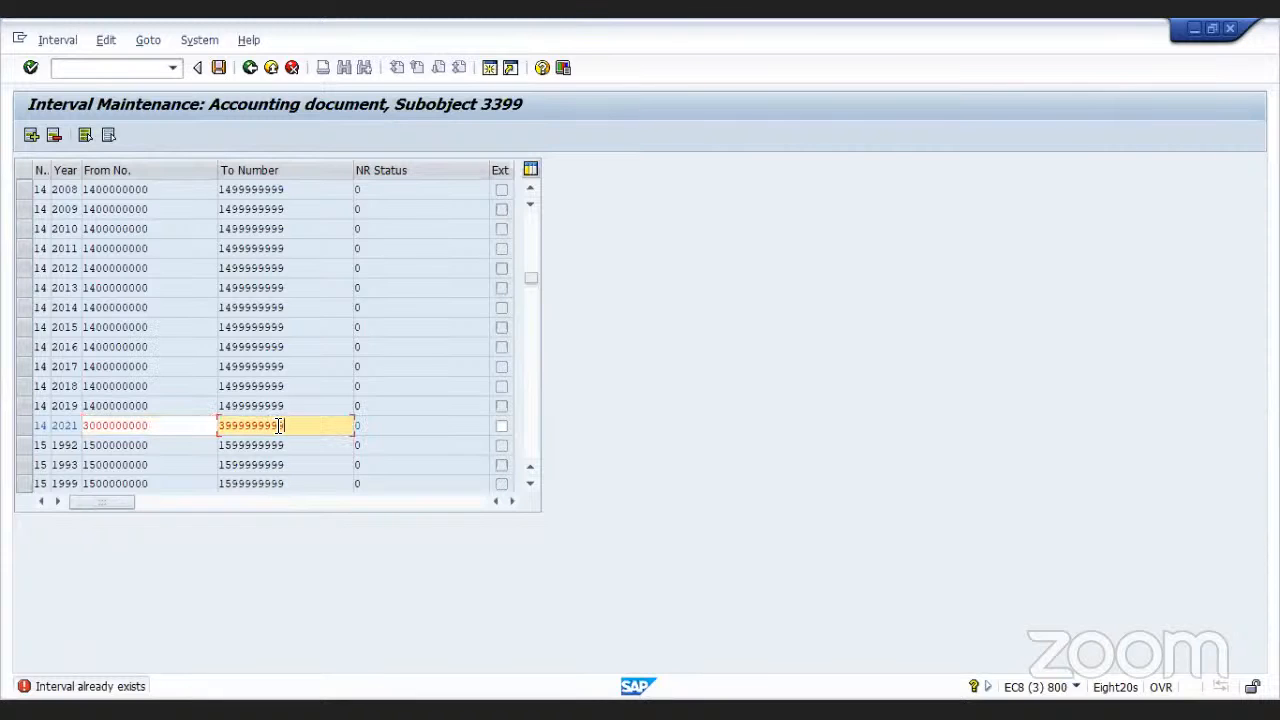
pyautogui.click(221, 67)
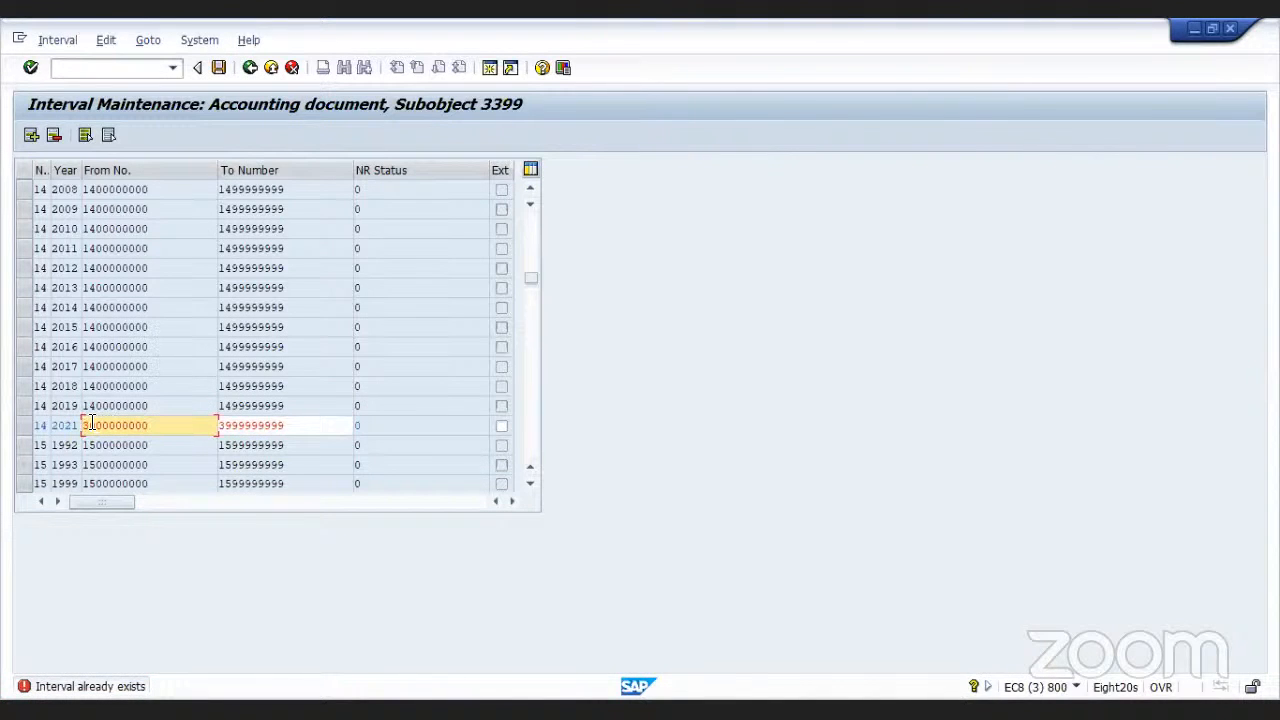
pyautogui.press('BackSpace')
pyautogui.write('0')
pyautogui.click(226, 426)
pyautogui.press('BackSpace')
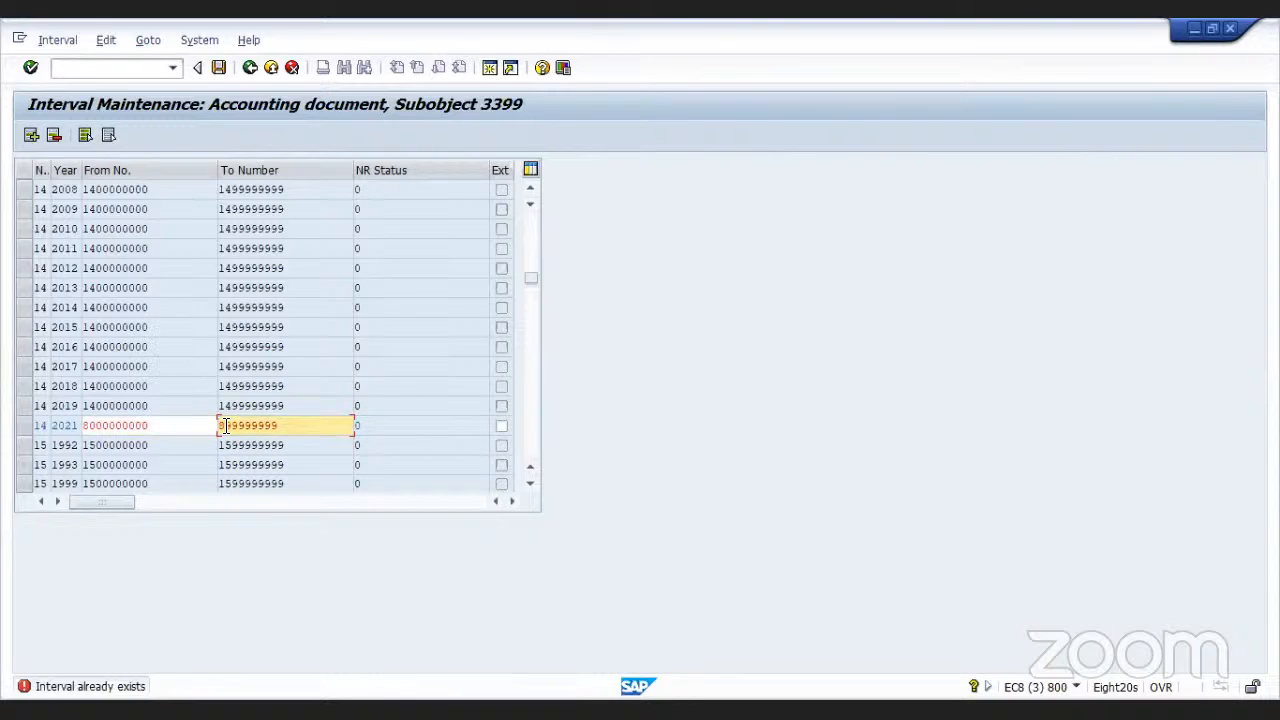
pyautogui.write('9')
pyautogui.click(220, 67)
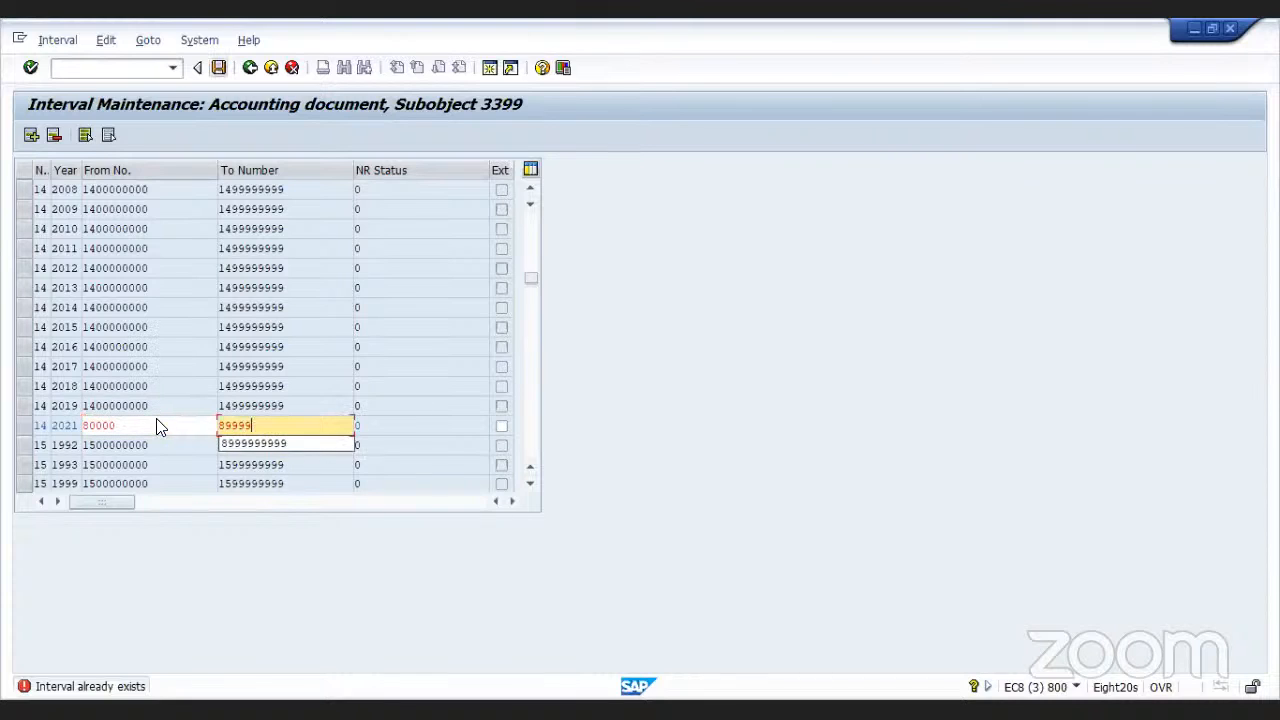
# - Try to apply the shorter limits 80000 to 89999 to the 2021 interval of number range 14
pyautogui.press('Return')
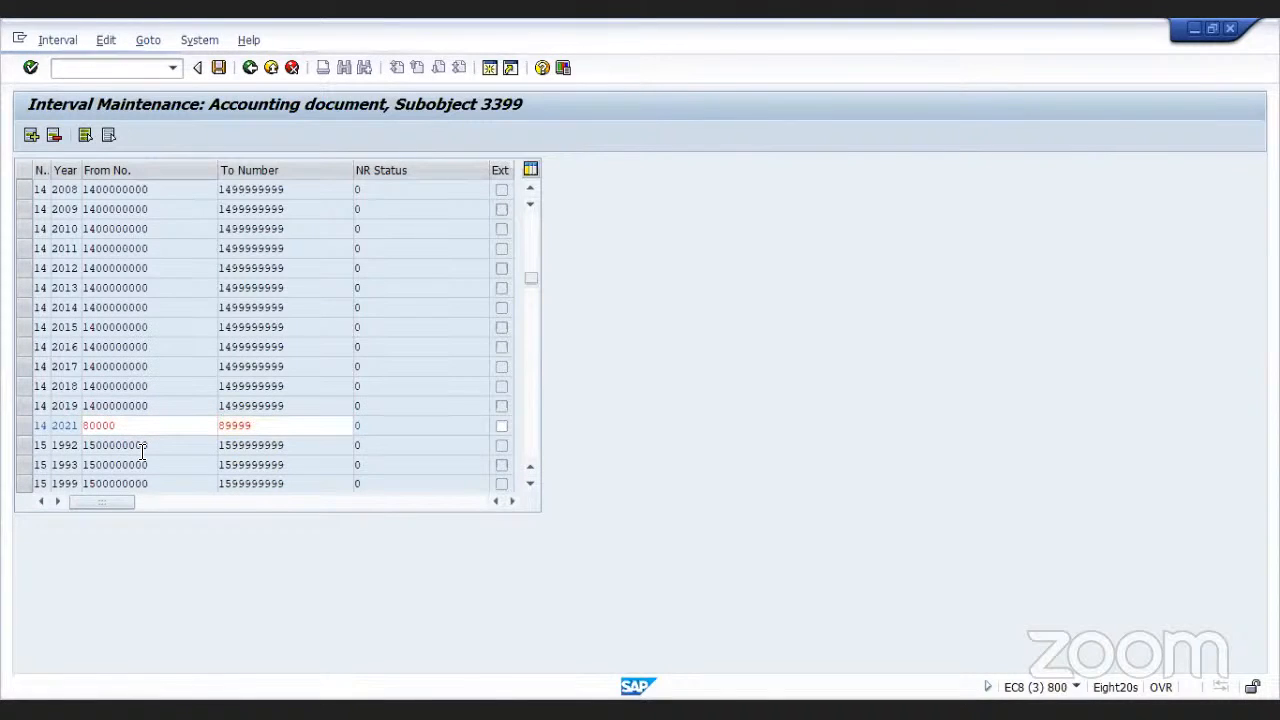
pyautogui.press('Return')
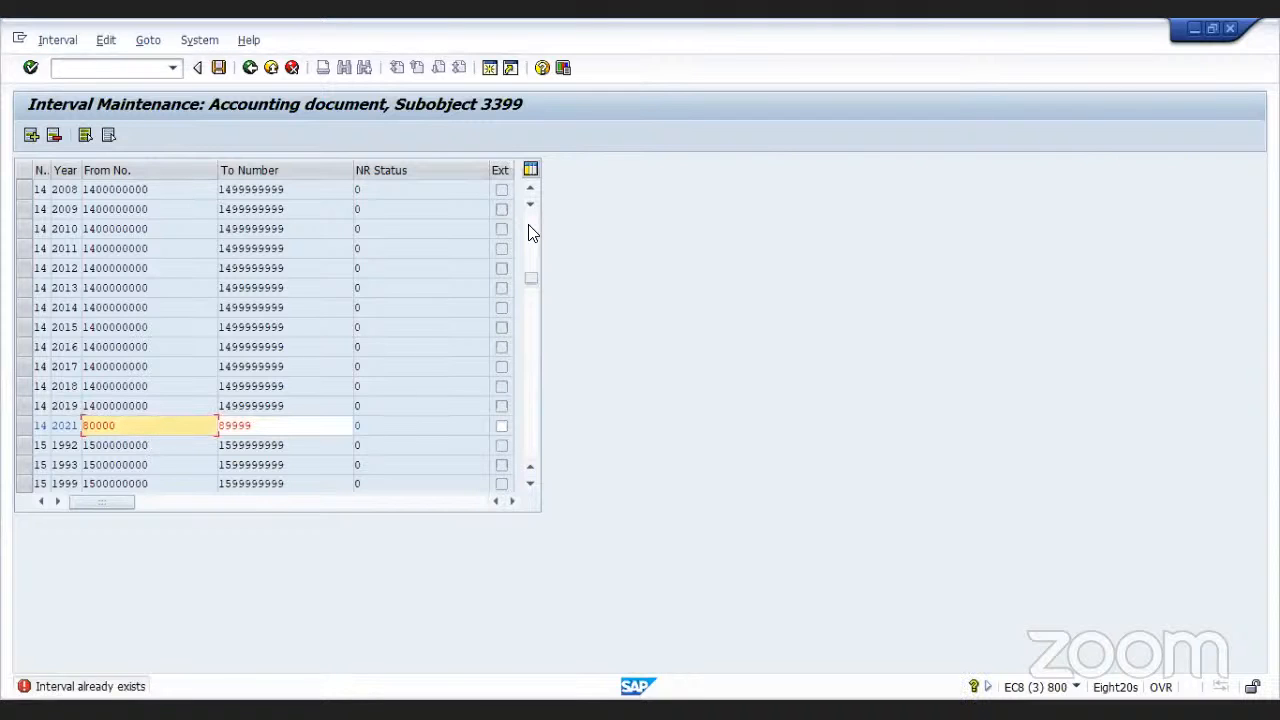
pyautogui.press('Return')
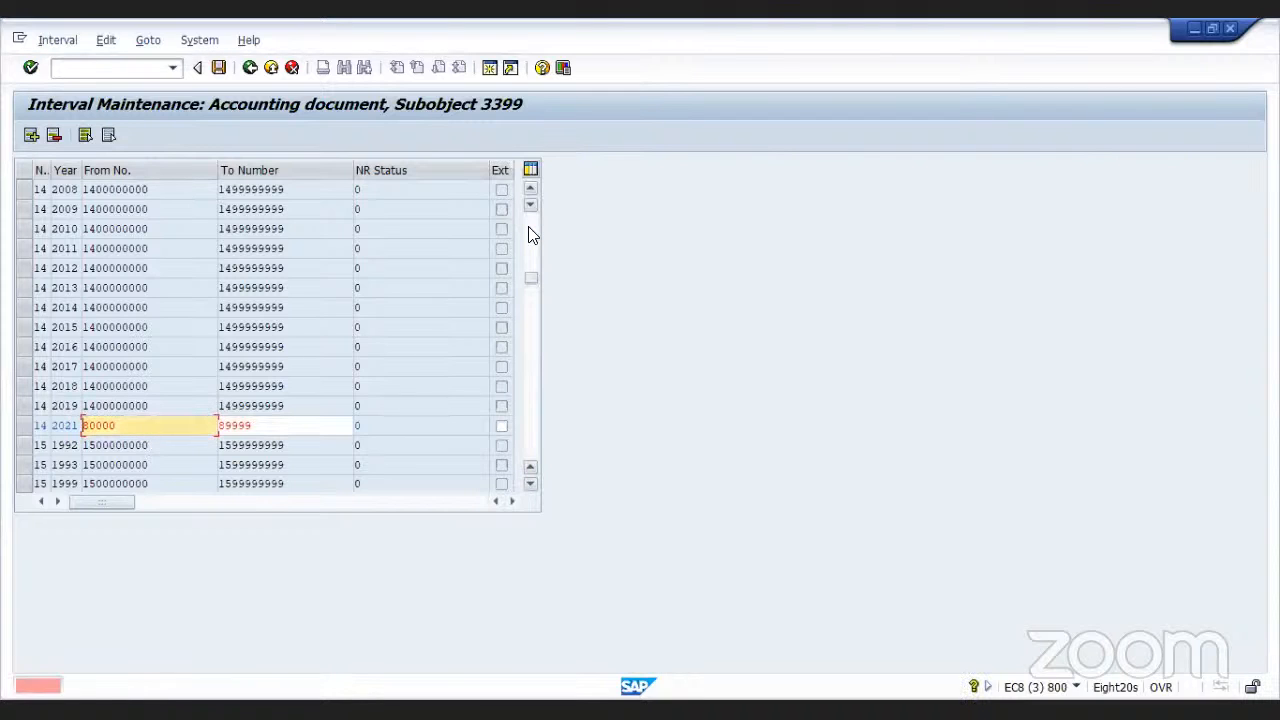
pyautogui.press('Return')
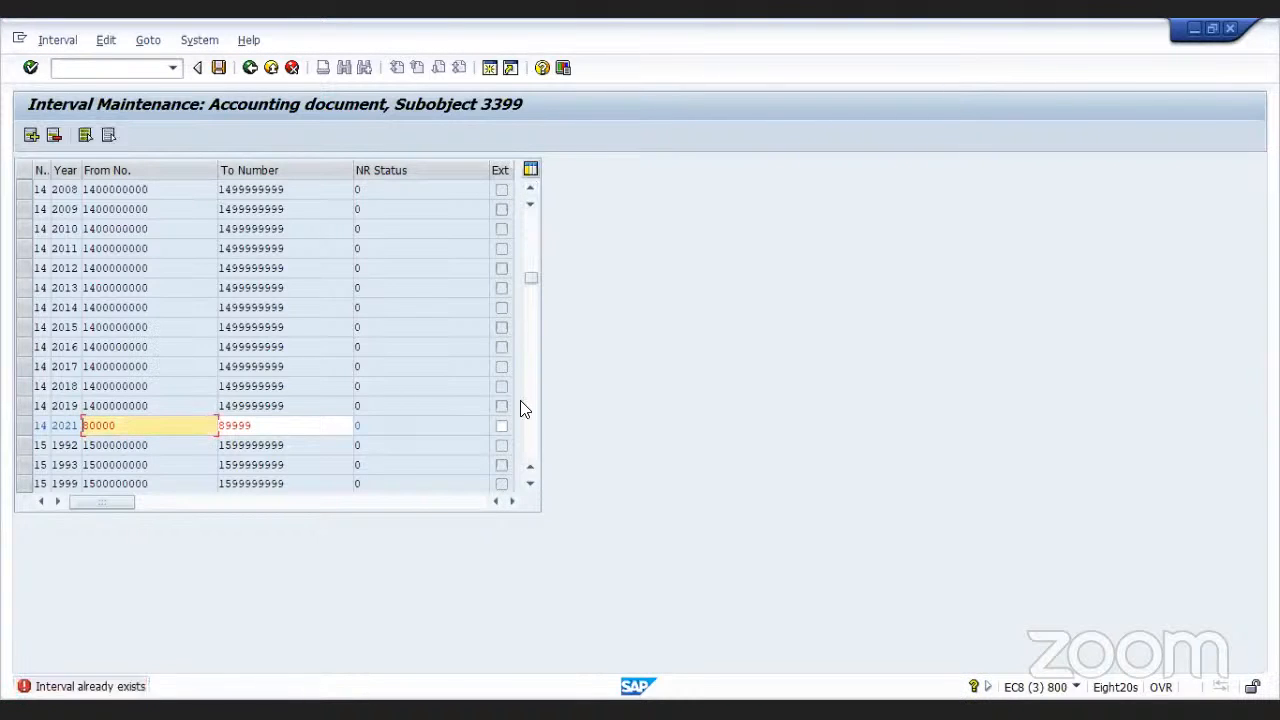
pyautogui.press('Return')
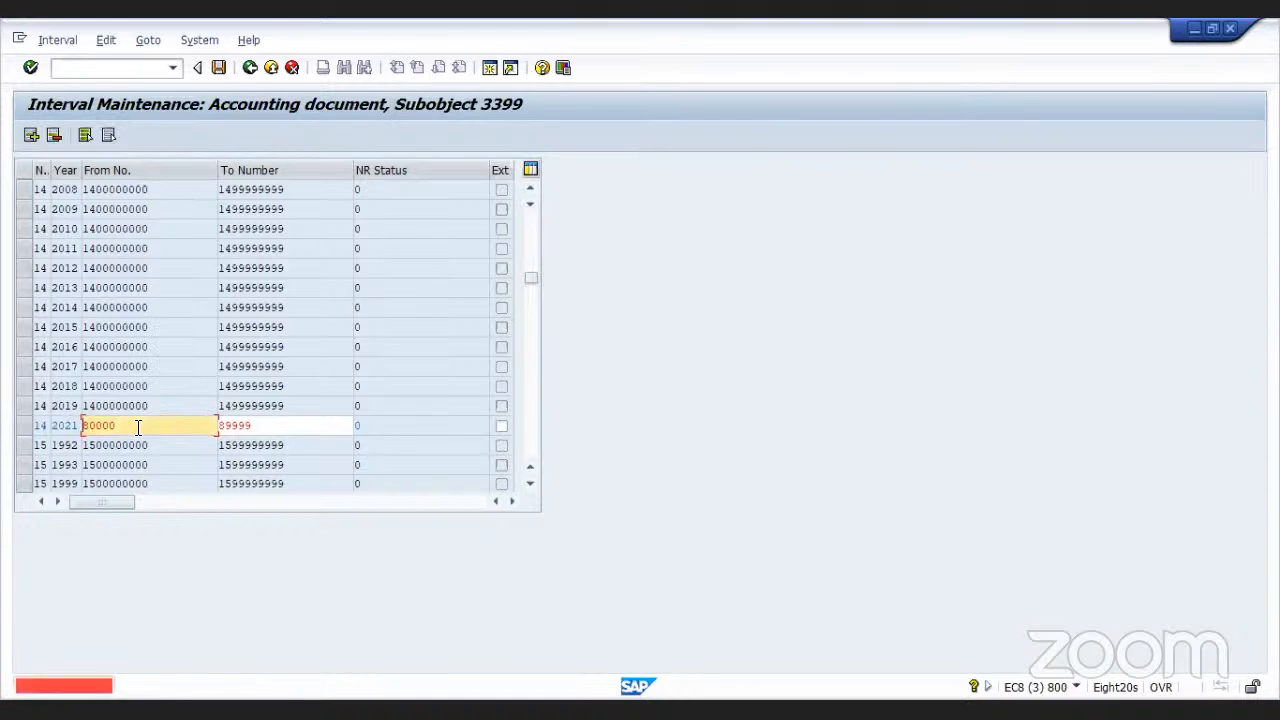
# - Clear both limits of the 2021 interval of number range 14 and try to delete its row
pyautogui.press('BackSpace')
pyautogui.press('BackSpace')
pyautogui.press('BackSpace')
pyautogui.press('BackSpace')
pyautogui.press('BackSpace')
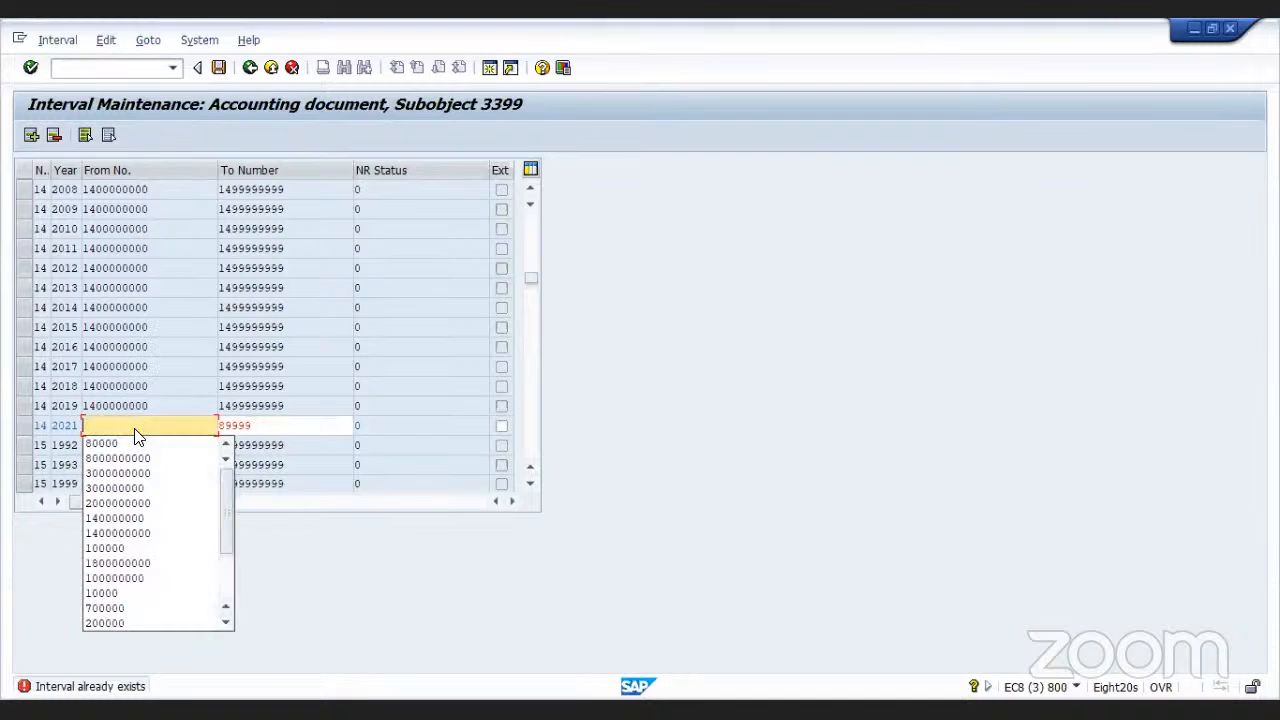
pyautogui.click(262, 425)
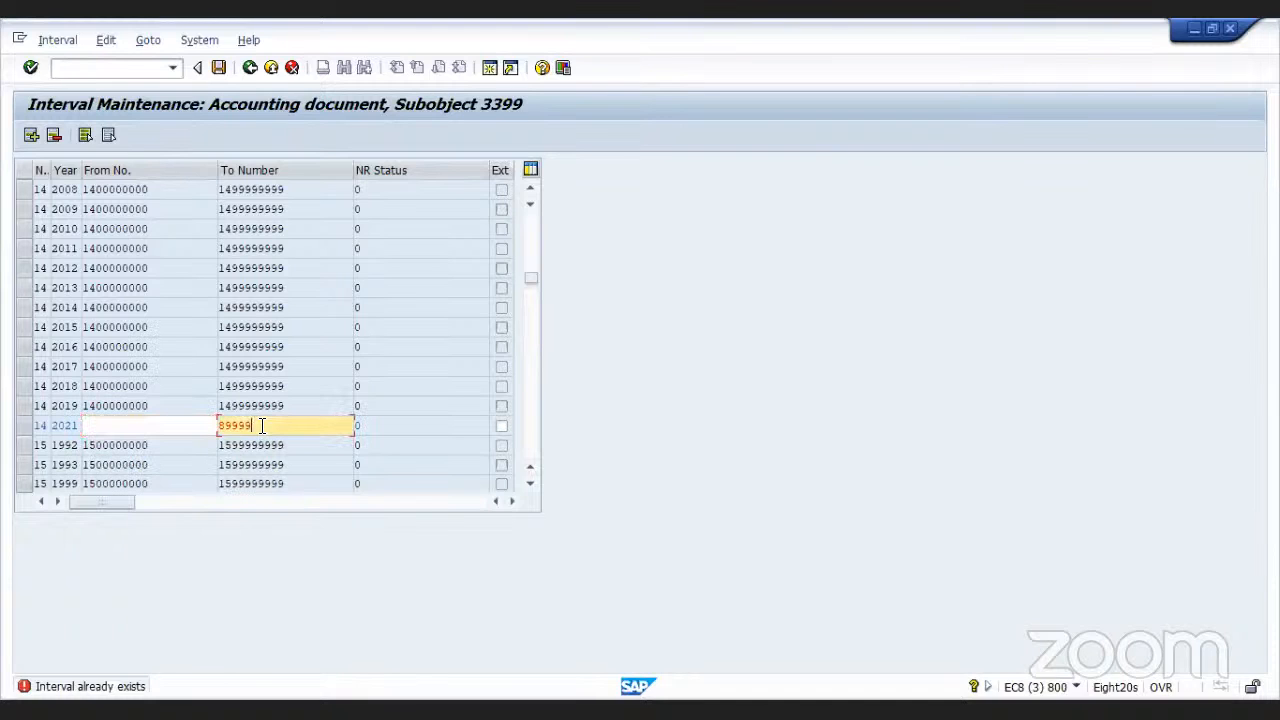
pyautogui.press('BackSpace')
pyautogui.press('BackSpace')
pyautogui.press('BackSpace')
pyautogui.press('BackSpace')
pyautogui.press('BackSpace')
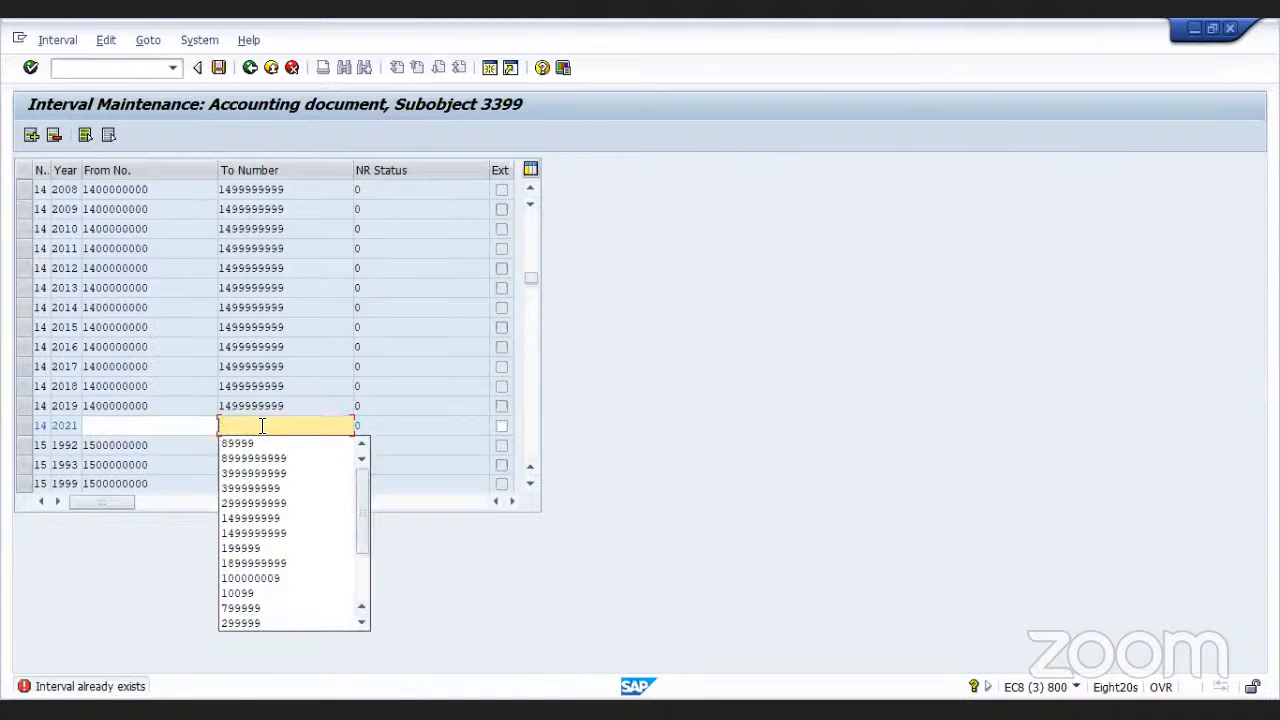
pyautogui.click(196, 424)
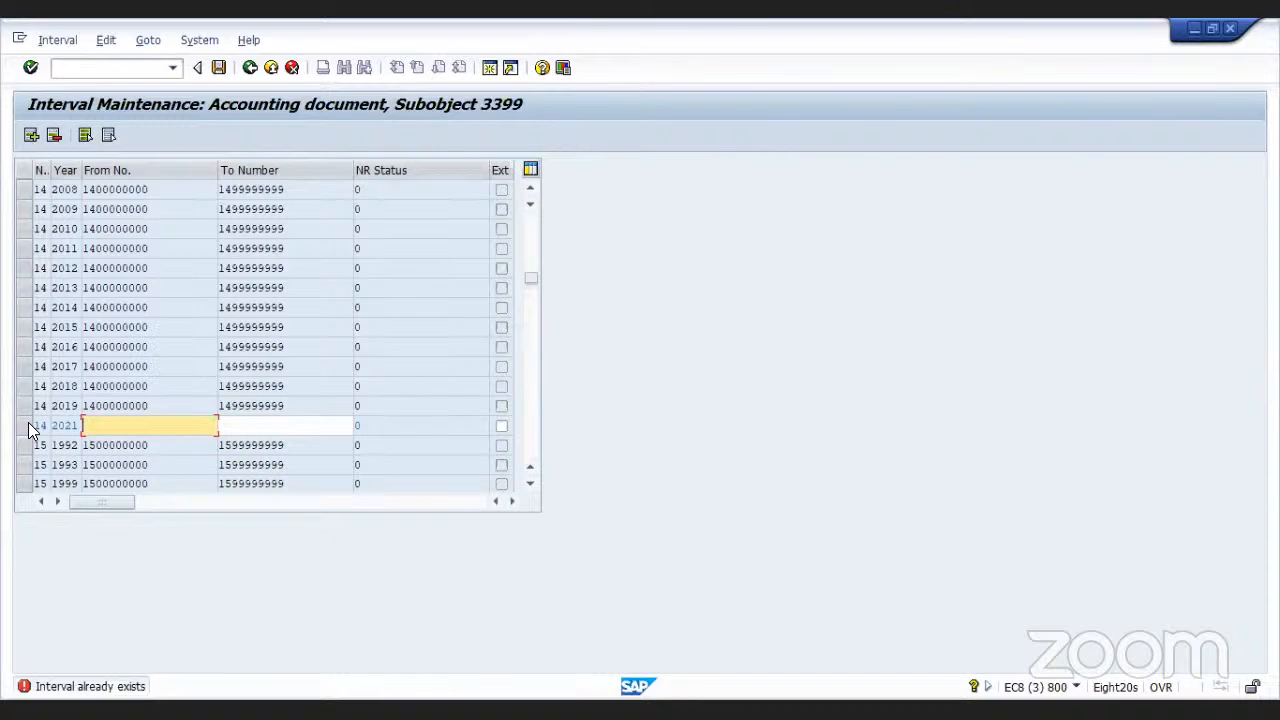
pyautogui.click(55, 137)
pyautogui.click(531, 440)
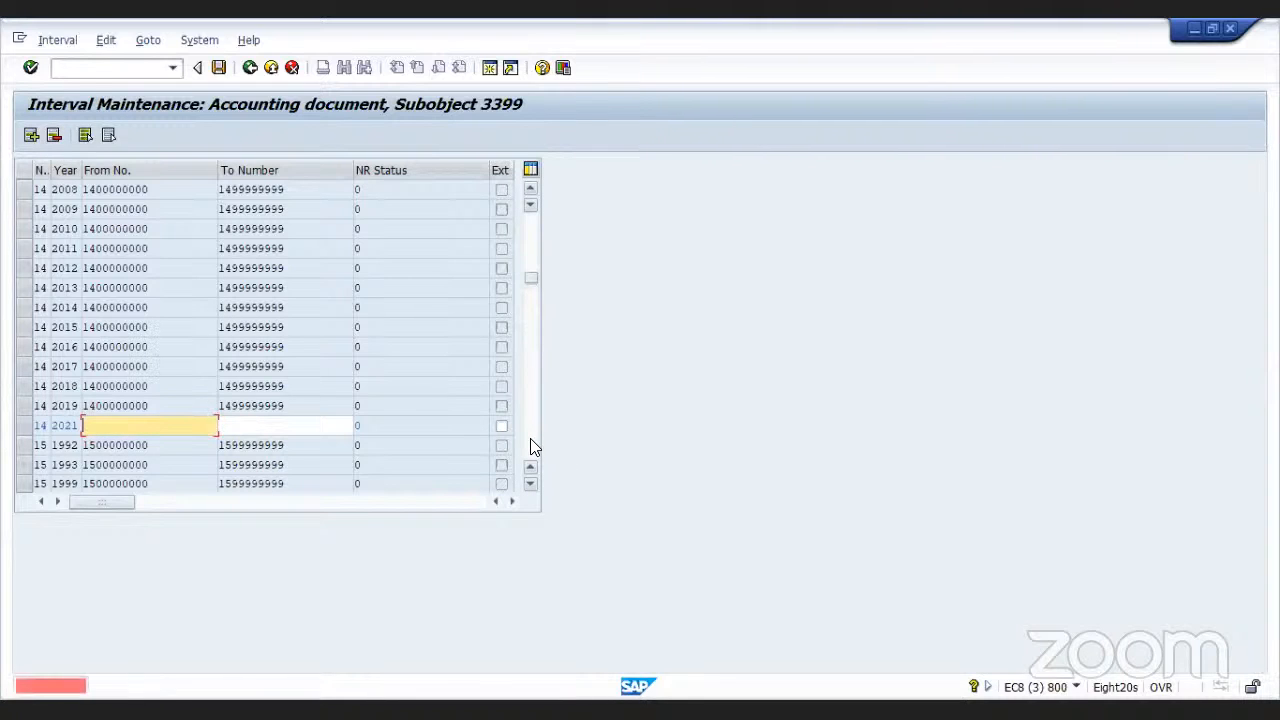
pyautogui.write('1')
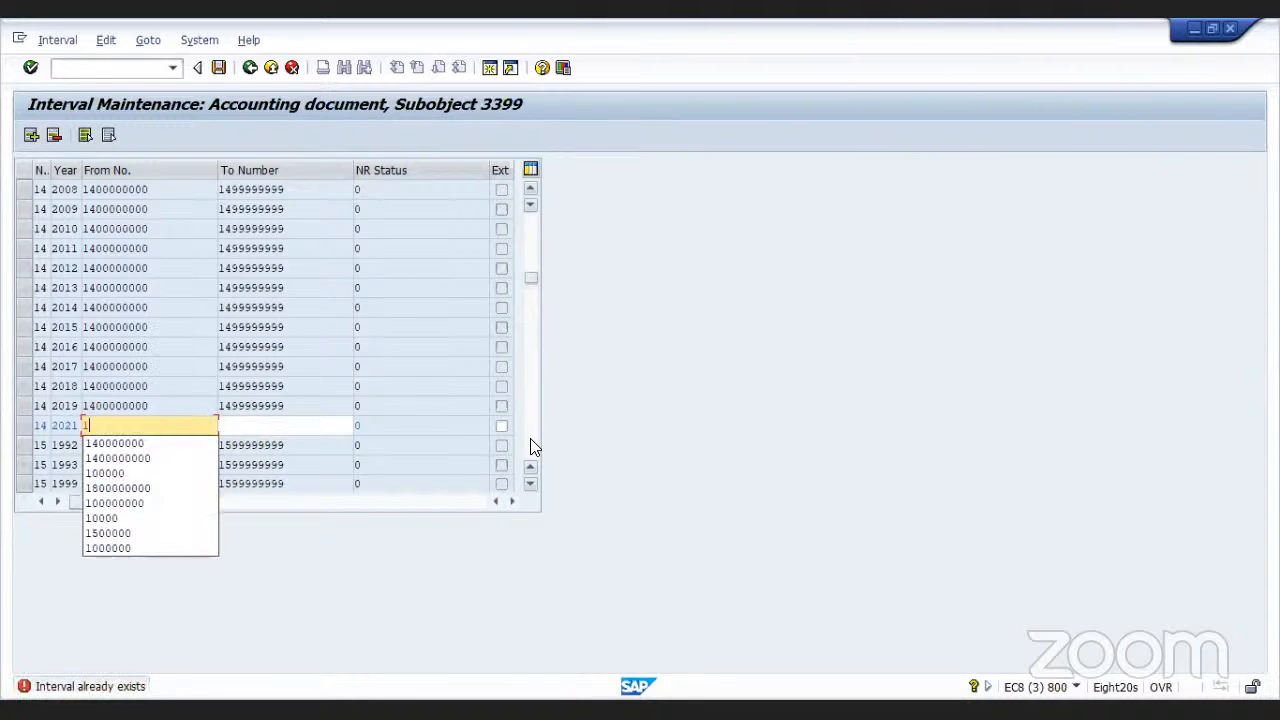
pyautogui.write('7')
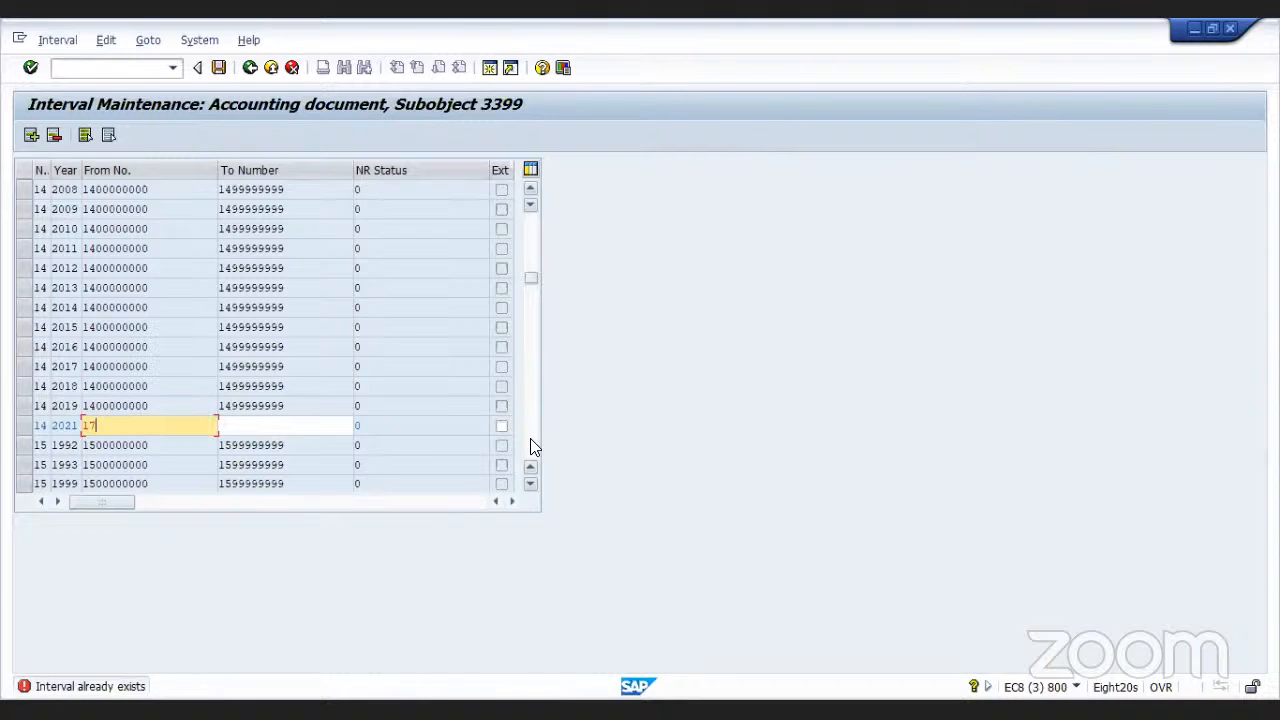
pyautogui.write('00000000')
pyautogui.press('Tab')
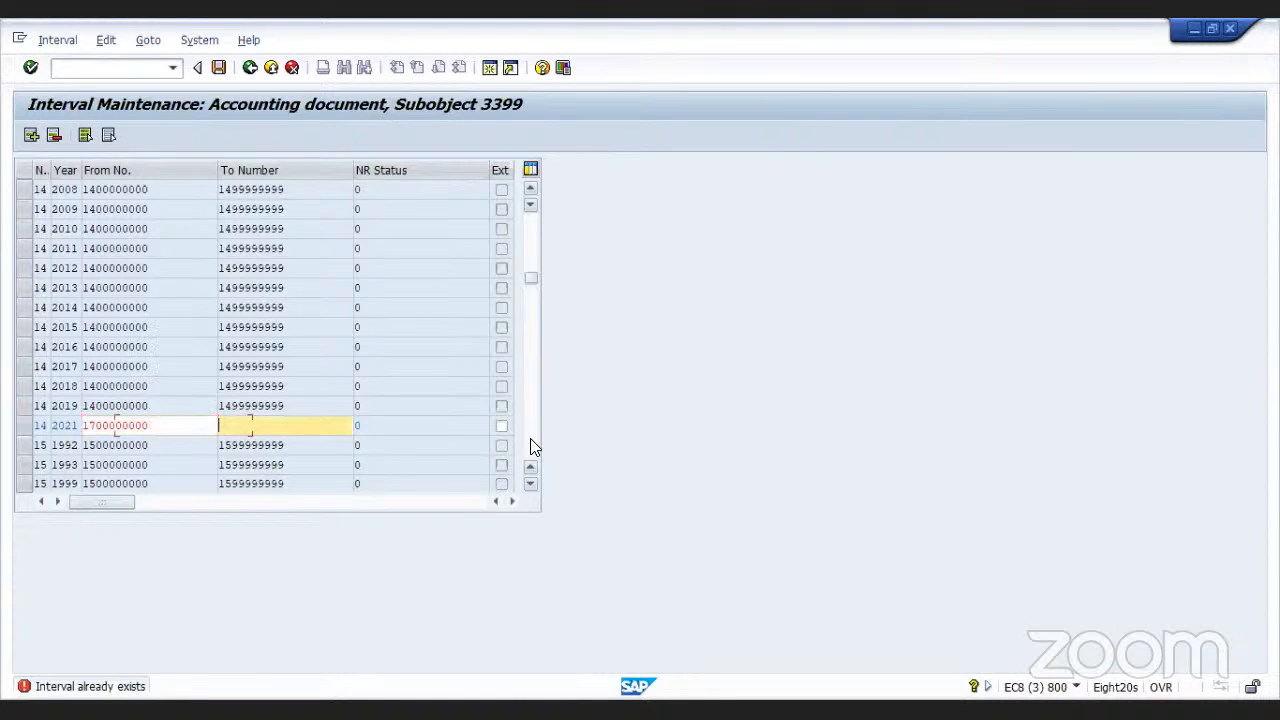
pyautogui.write('1')
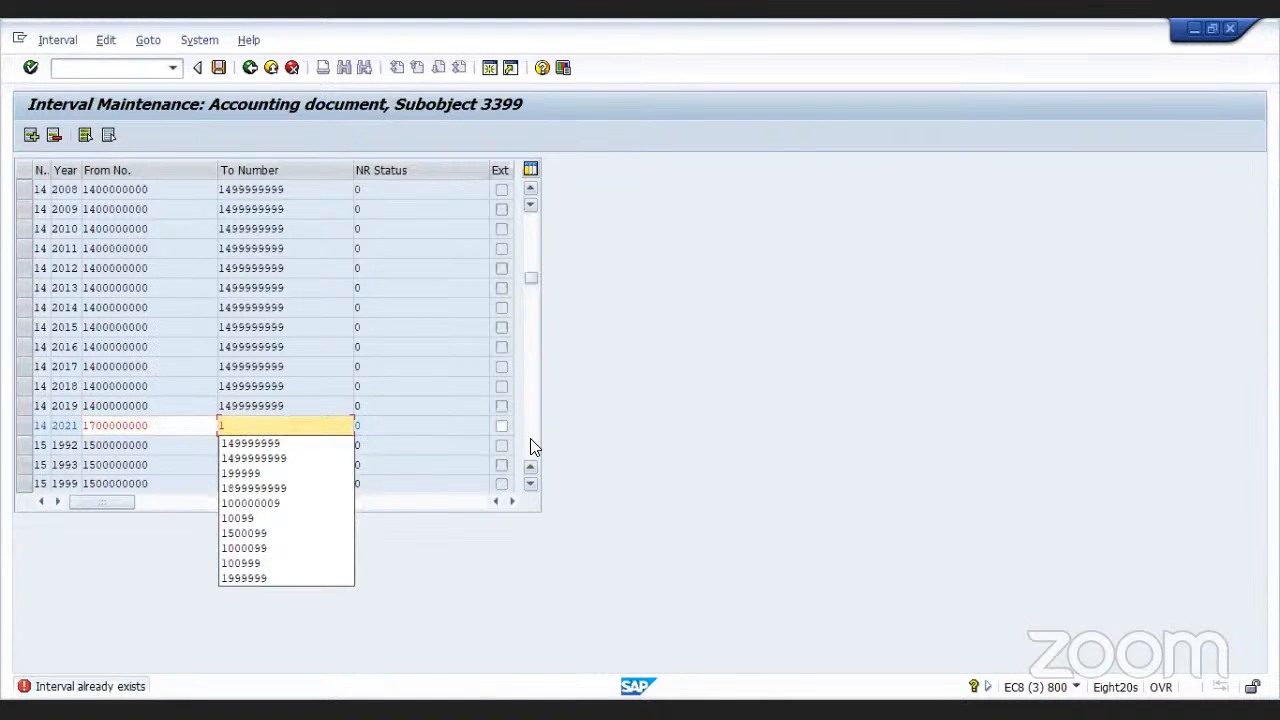
pyautogui.write('7')
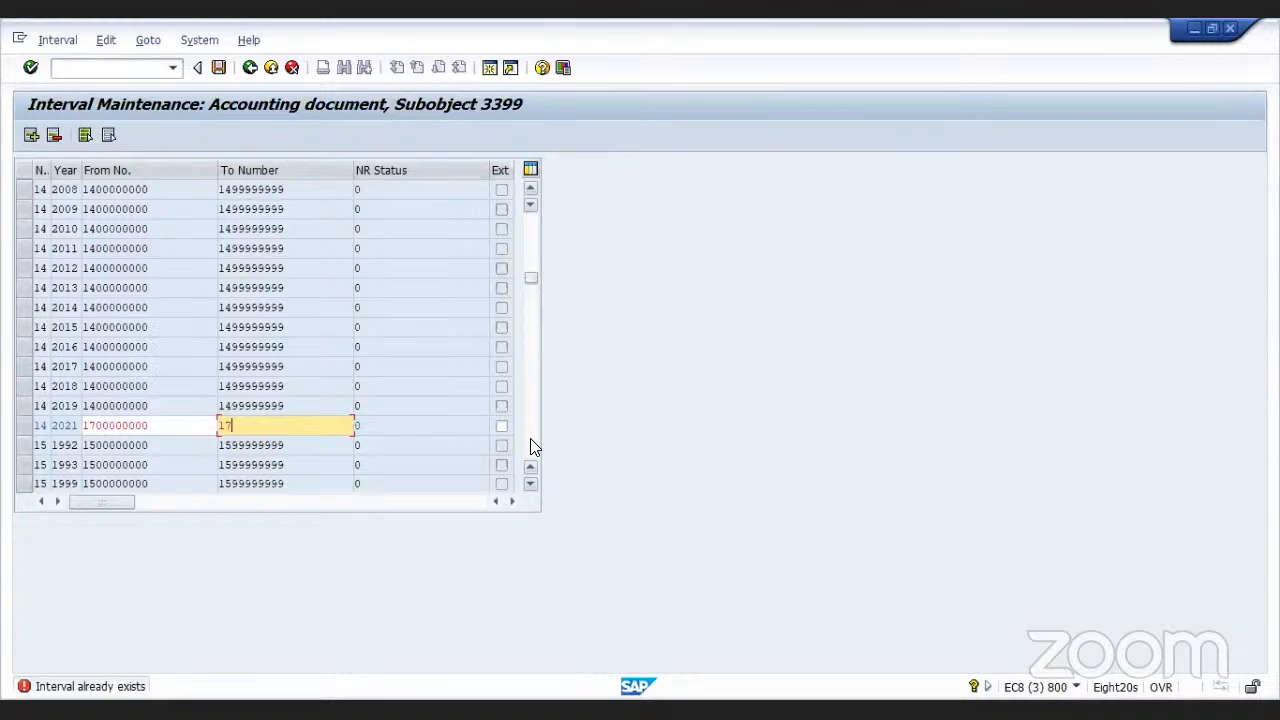
pyautogui.write('99999999')
pyautogui.click(219, 67)
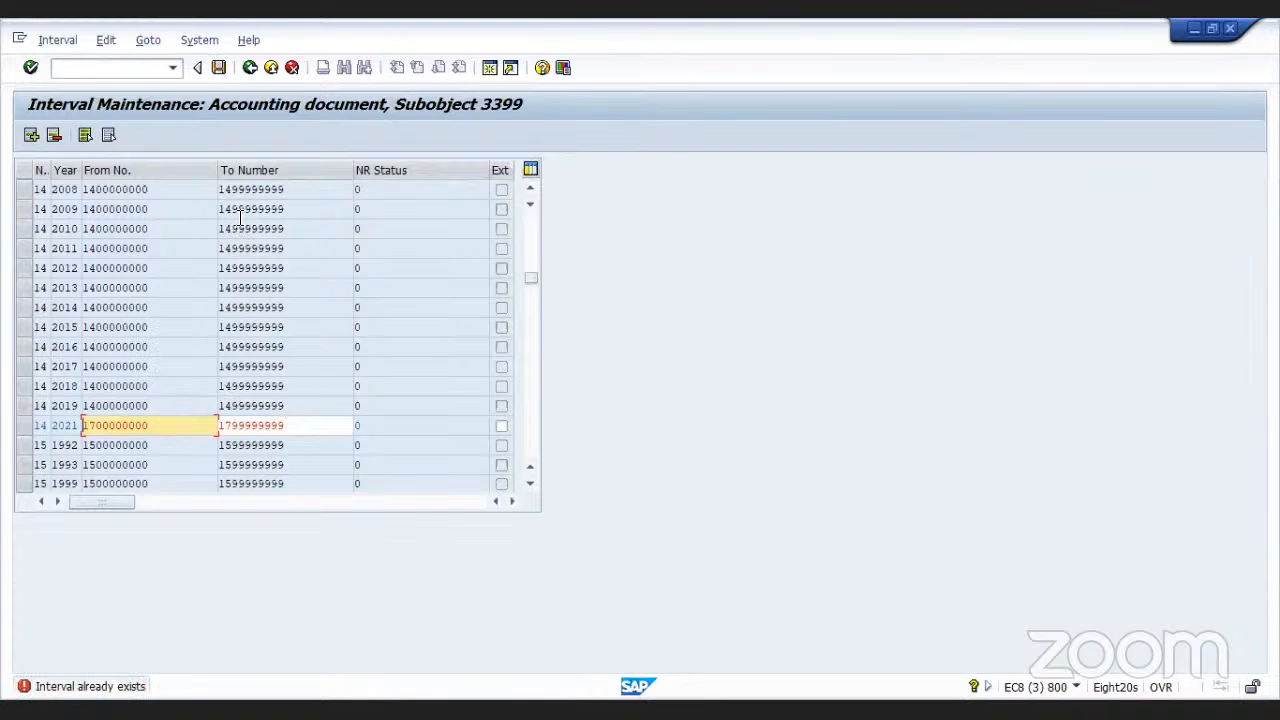
# - Discard the unsaved interval changes and reopen the intervals of company code 3399 for editing
pyautogui.click(291, 67)
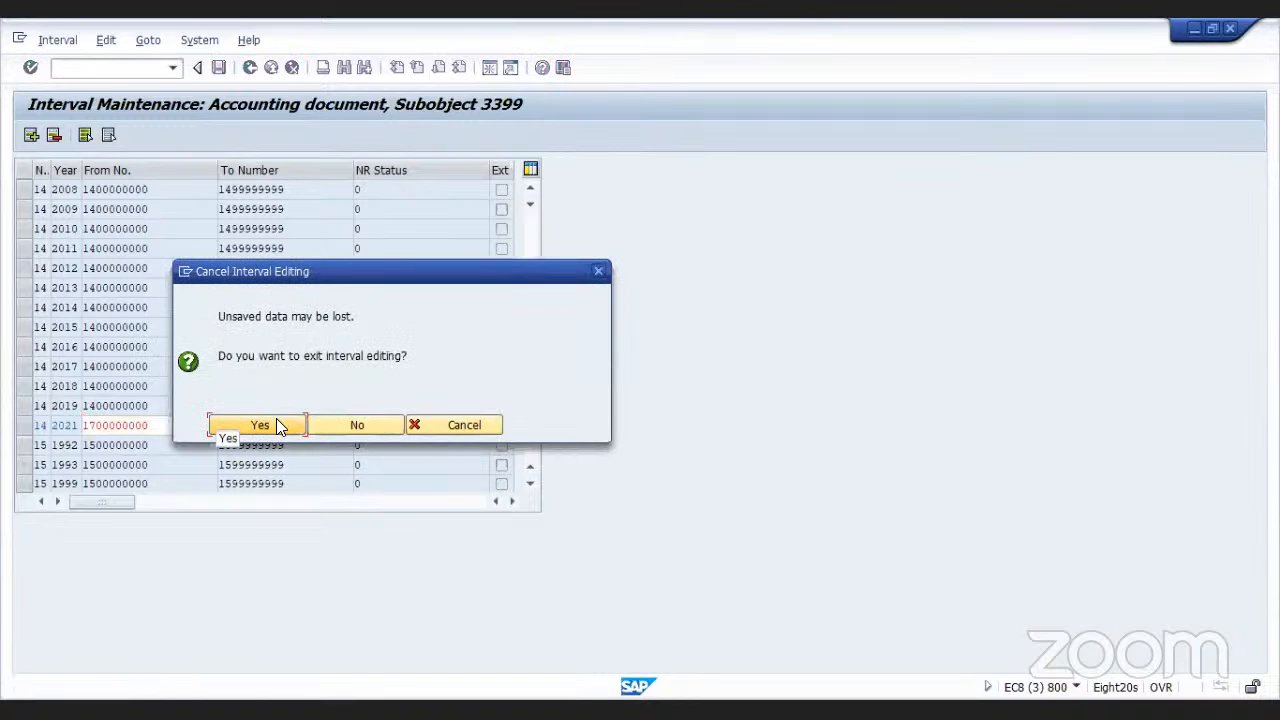
pyautogui.click(276, 418)
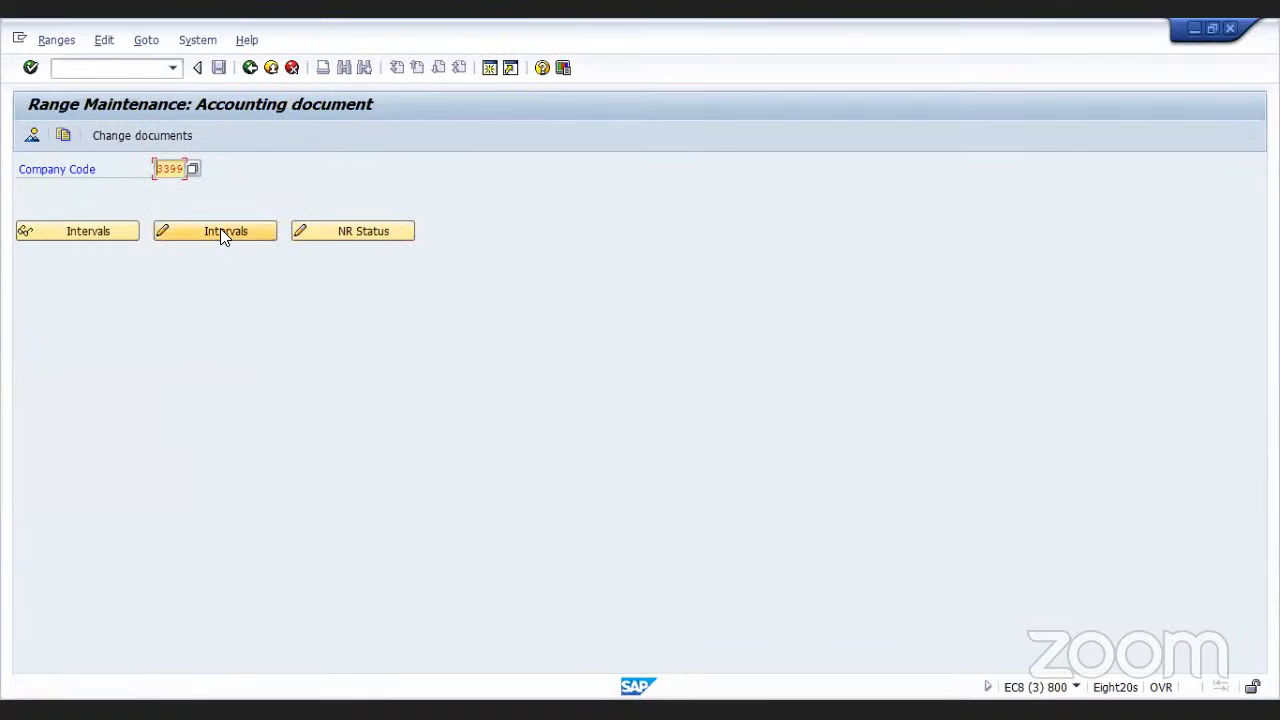
pyautogui.click(220, 232)
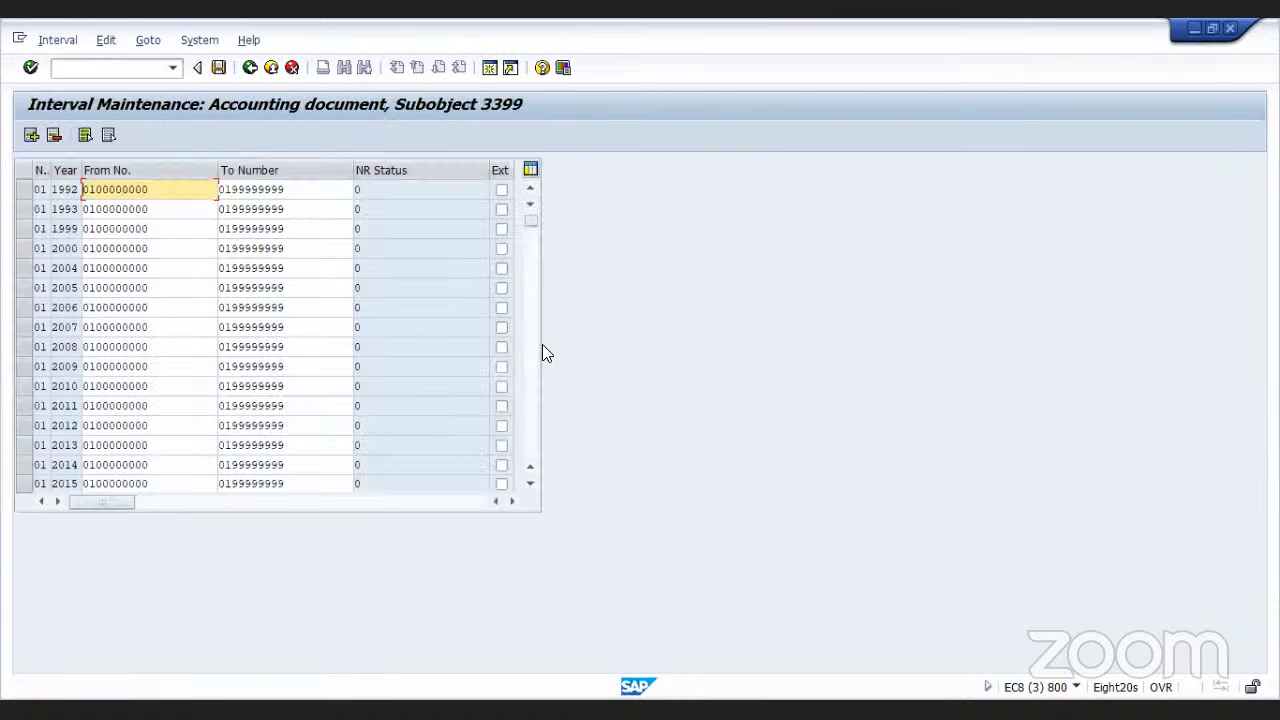
# - Look through the interval list and examine the limits of the 2021 entries in the other number ranges
pyautogui.click(534, 361)
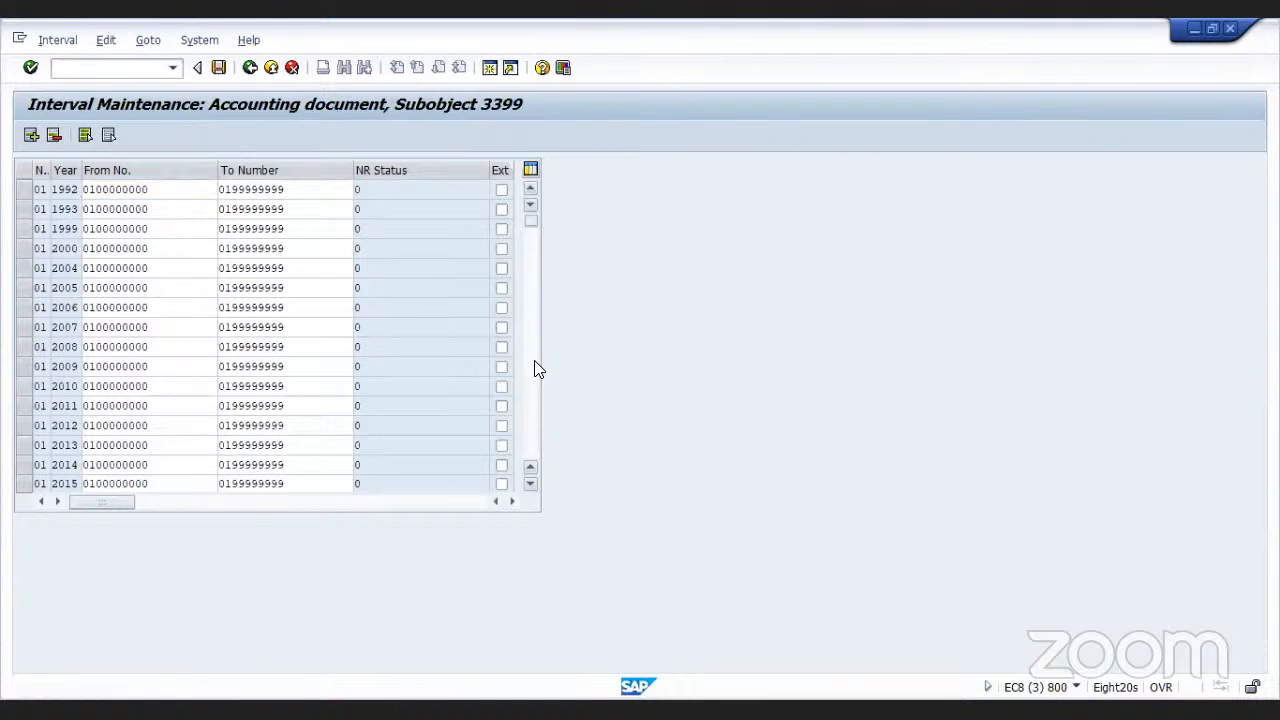
pyautogui.click(531, 249)
pyautogui.click(532, 248)
pyautogui.click(531, 249)
pyautogui.moveTo(531, 249); pyautogui.dragTo(533, 373)
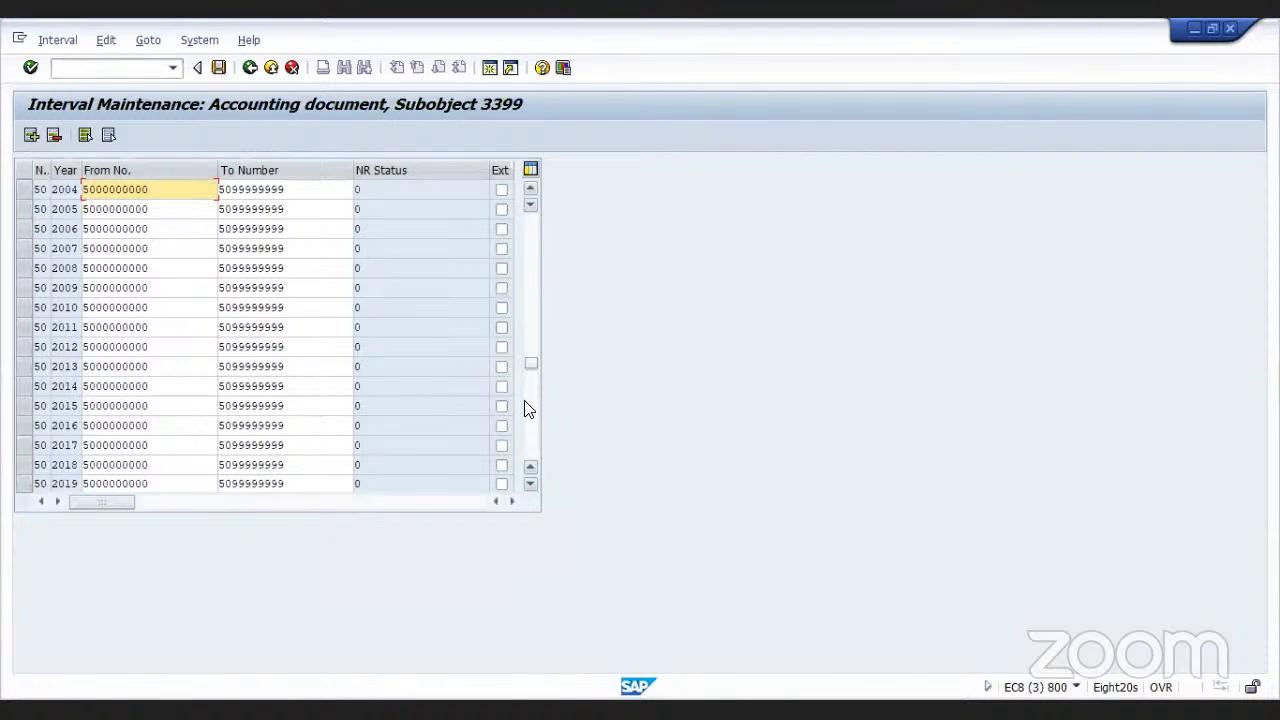
pyautogui.click(527, 405)
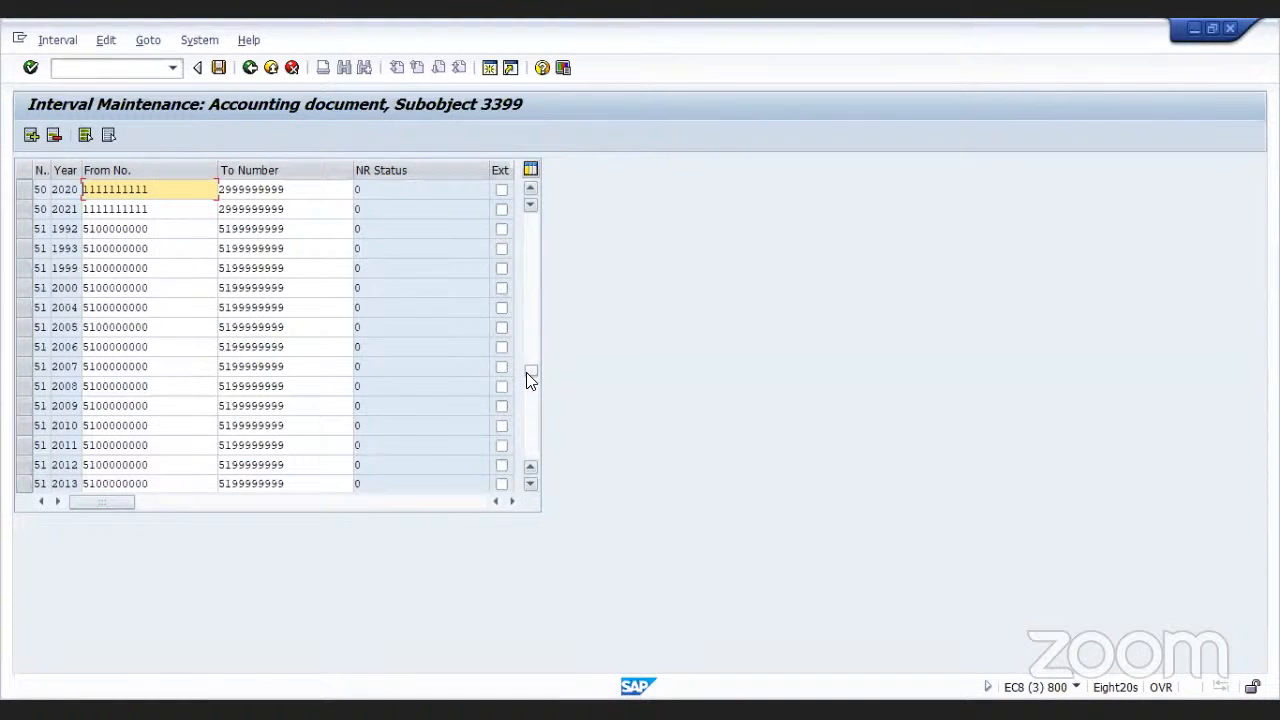
pyautogui.click(530, 300)
pyautogui.click(530, 300)
pyautogui.click(530, 300)
pyautogui.click(530, 300)
pyautogui.click(530, 300)
pyautogui.click(530, 300)
pyautogui.click(530, 300)
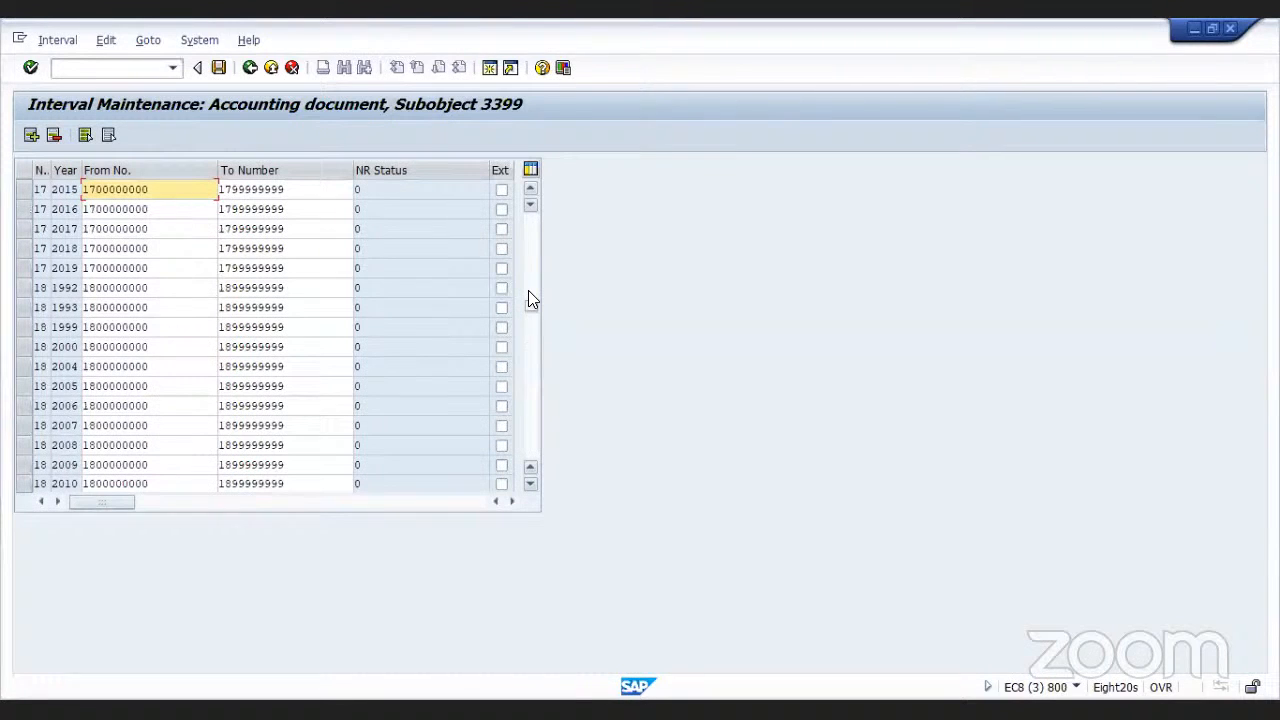
pyautogui.click(532, 388)
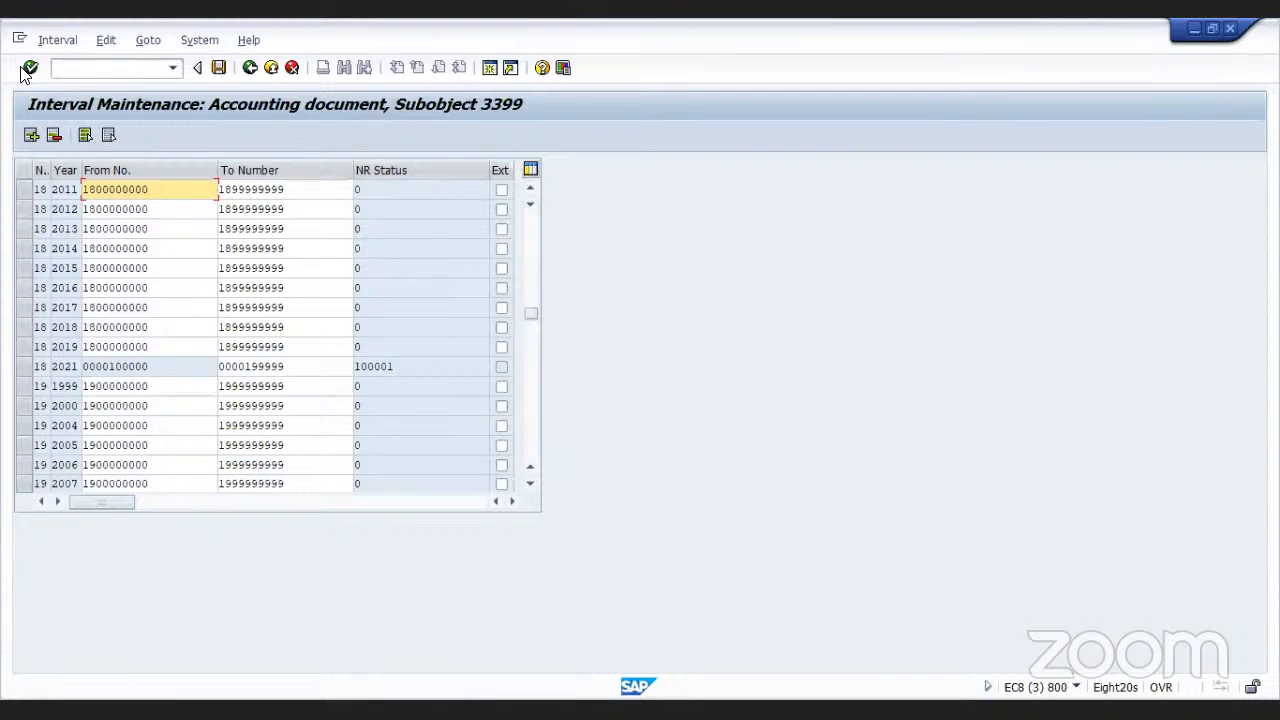
# - Add a new interval row for number range 14 and year 2021
pyautogui.click(31, 135)
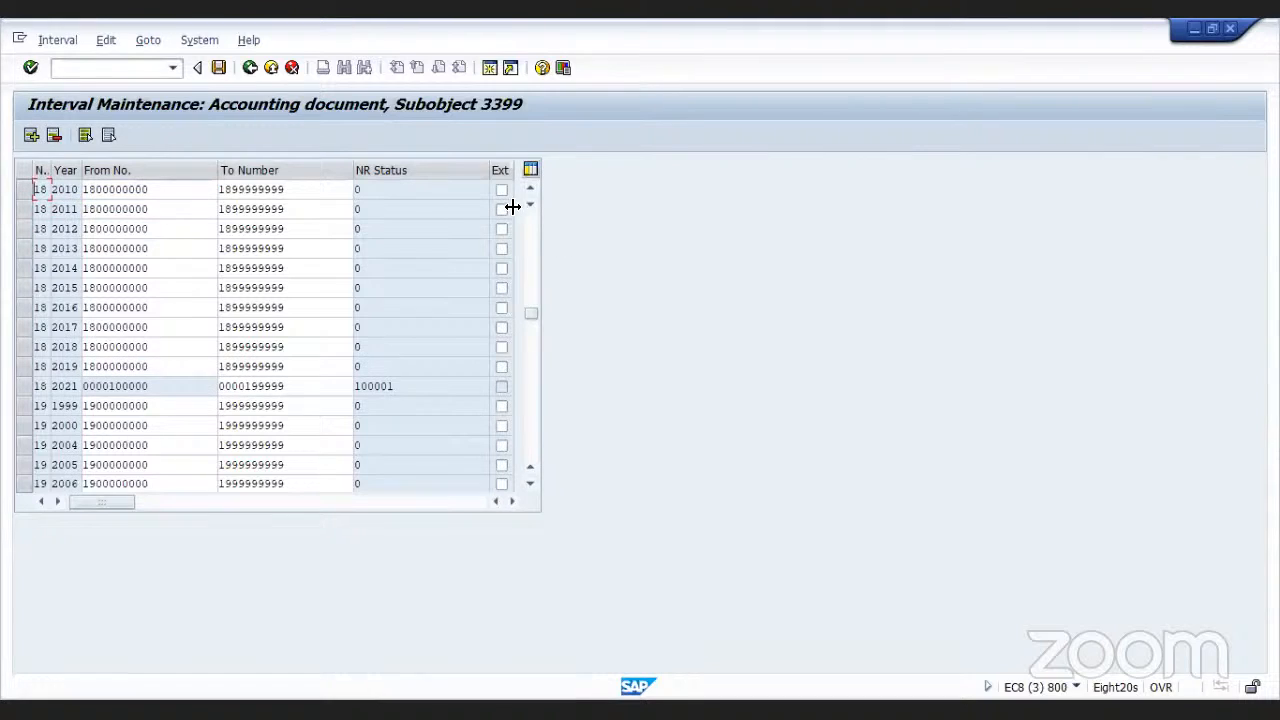
pyautogui.moveTo(532, 317); pyautogui.dragTo(530, 245)
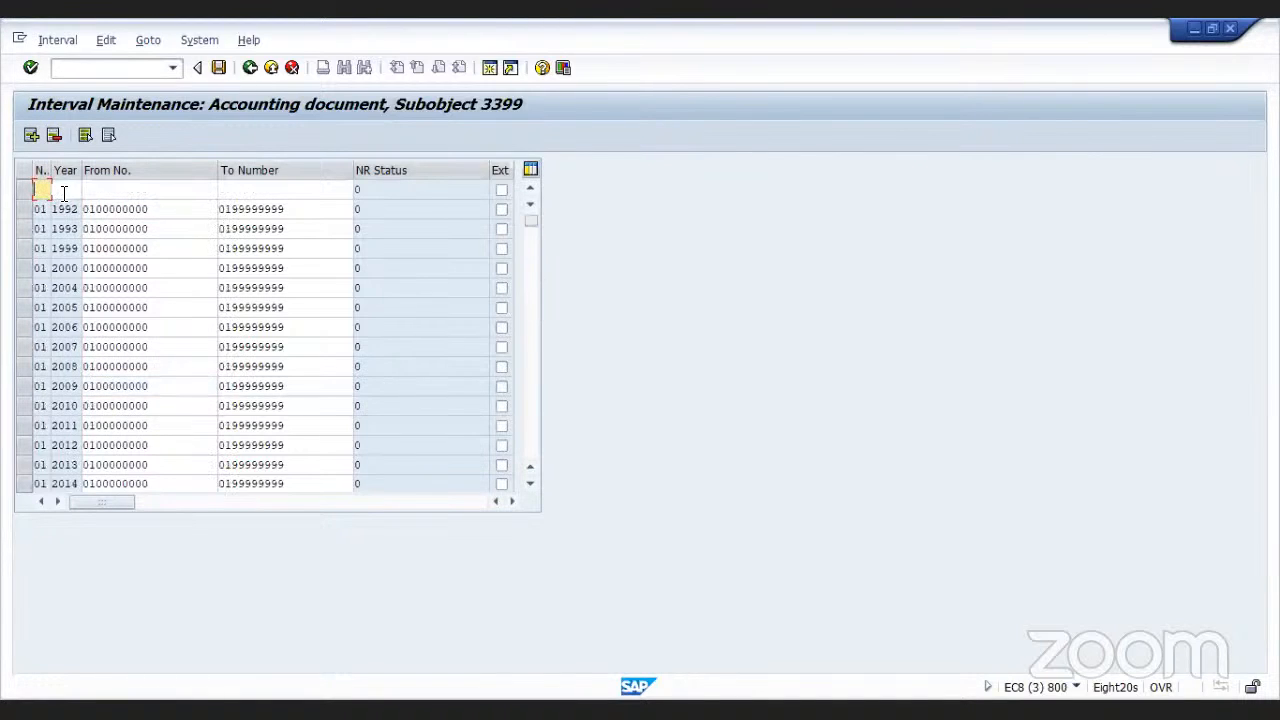
pyautogui.write('14')
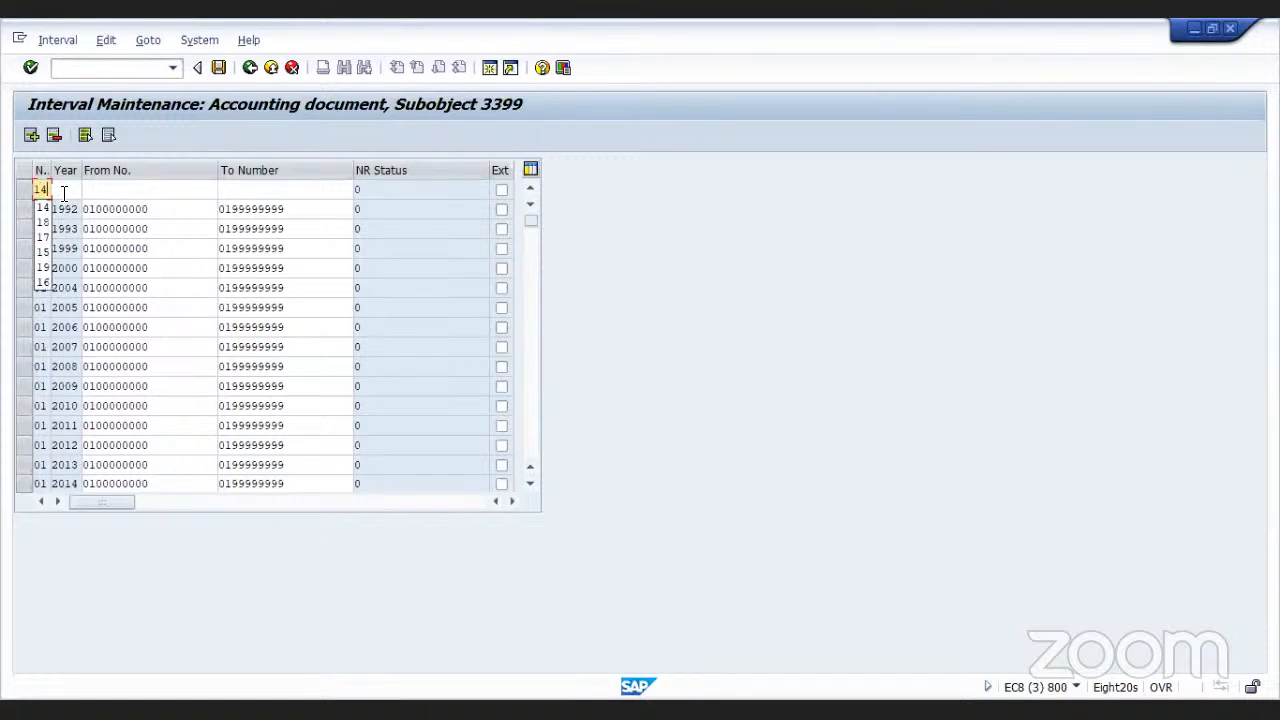
pyautogui.click(63, 190)
pyautogui.write('2021')
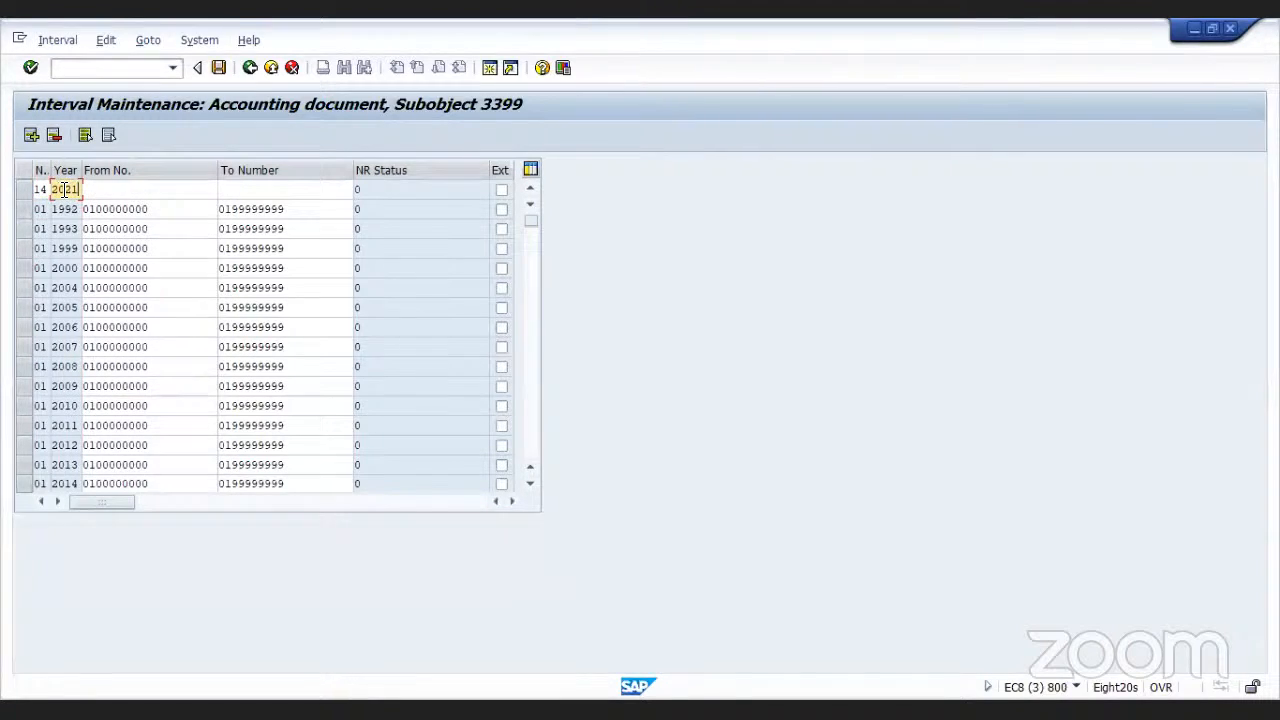
pyautogui.click(91, 190)
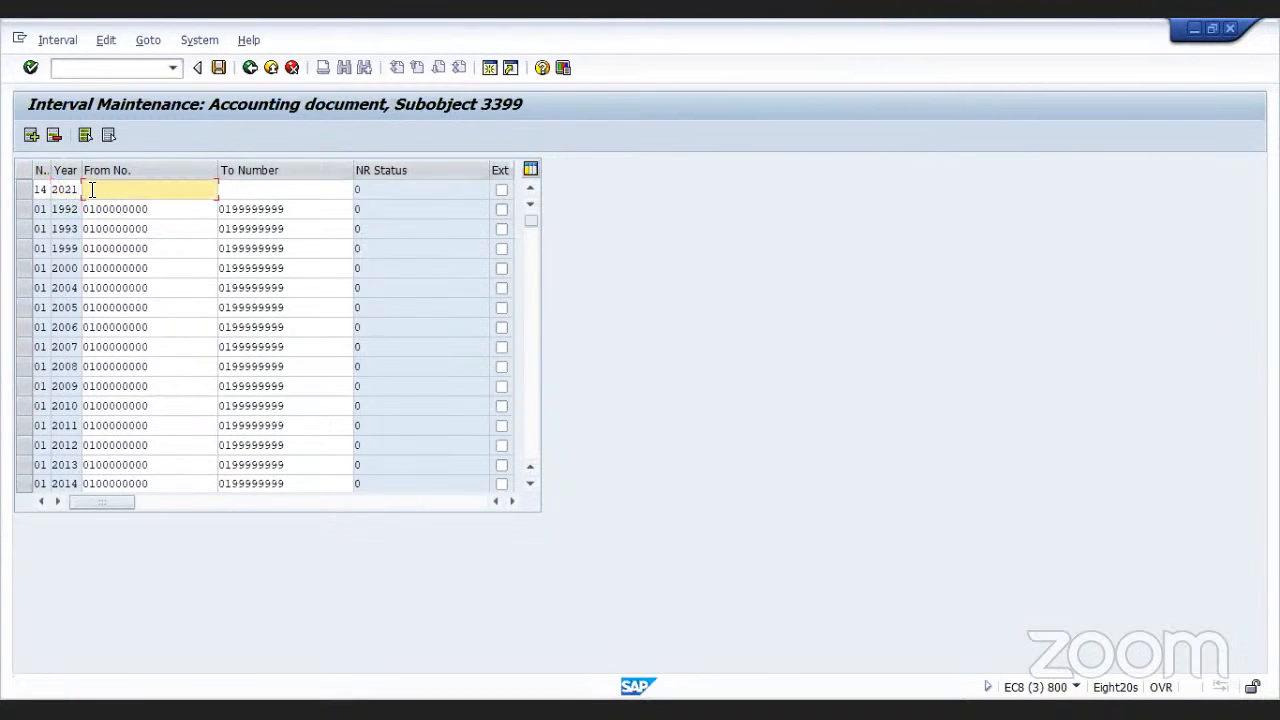
pyautogui.write('0100')
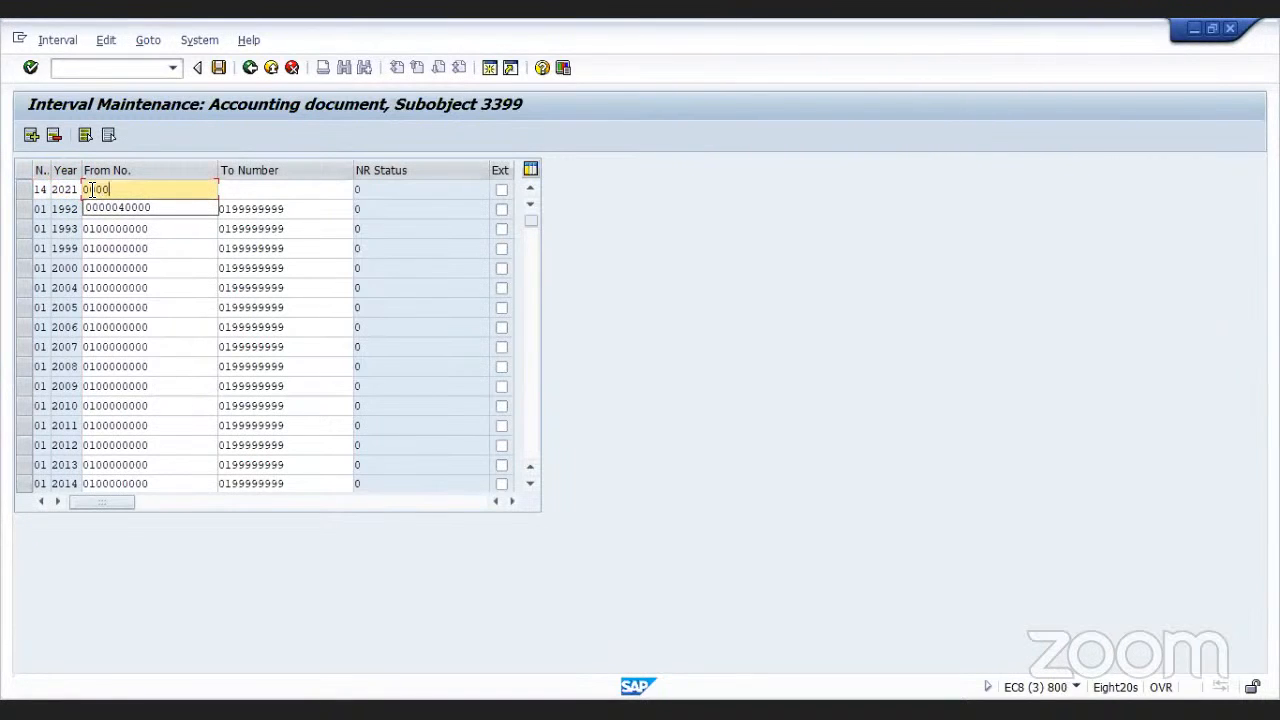
pyautogui.write('020000')
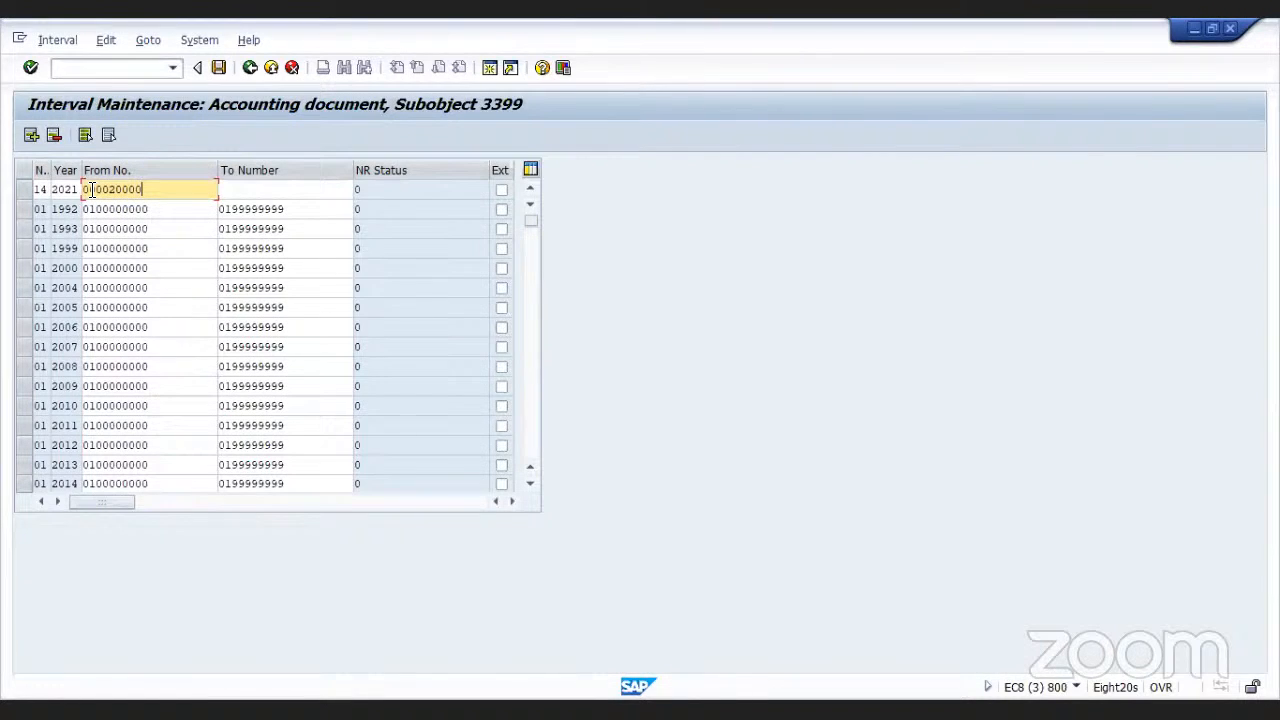
pyautogui.write('0')
pyautogui.press('Tab')
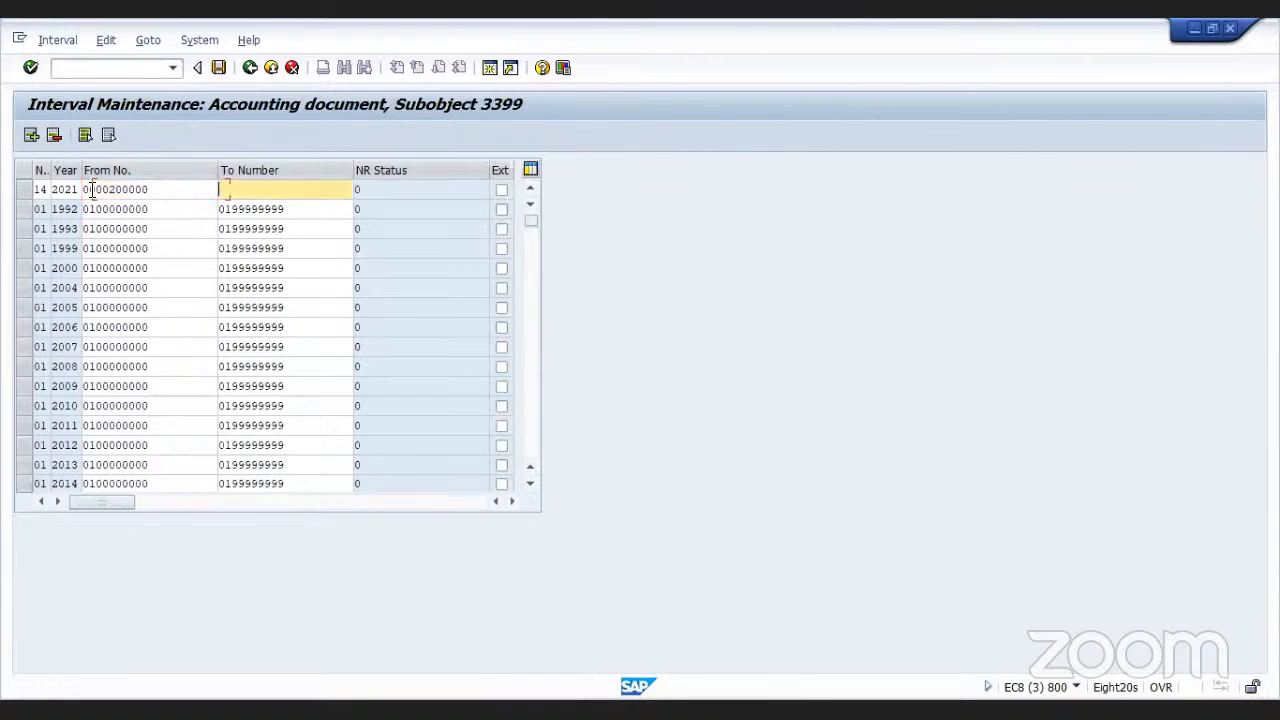
pyautogui.write('0000299999')
pyautogui.click(219, 67)
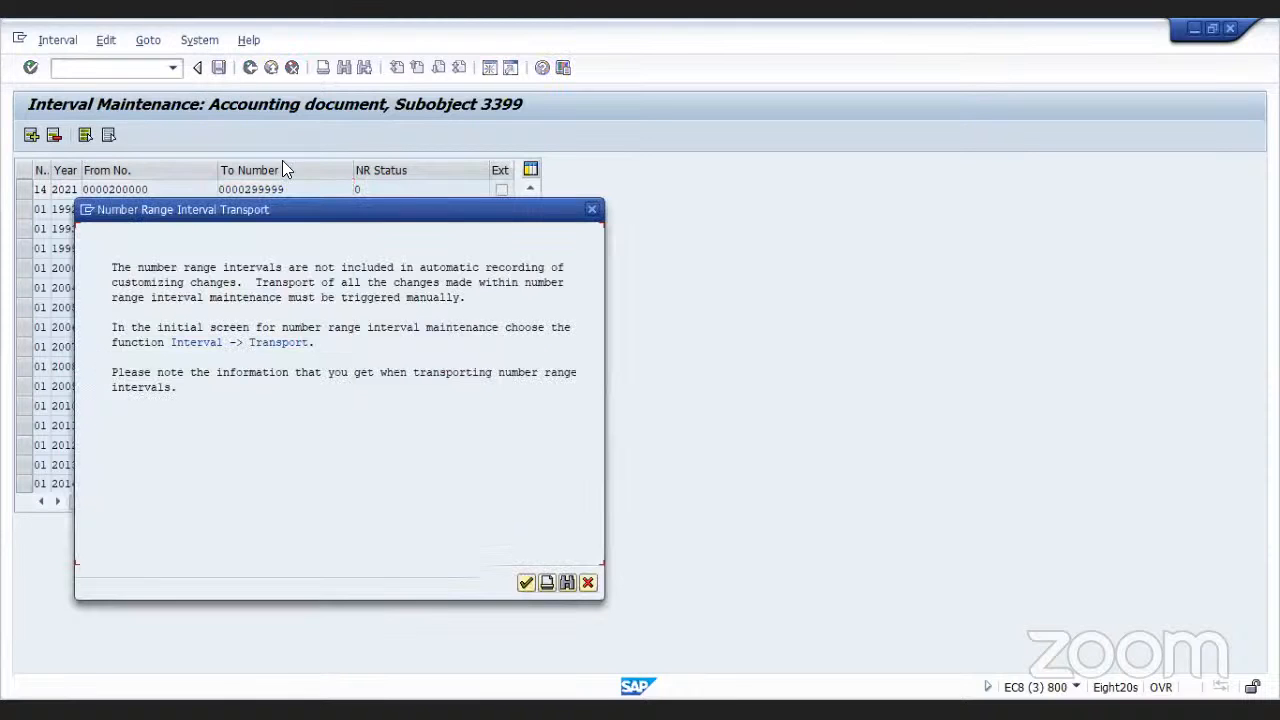
pyautogui.click(524, 582)
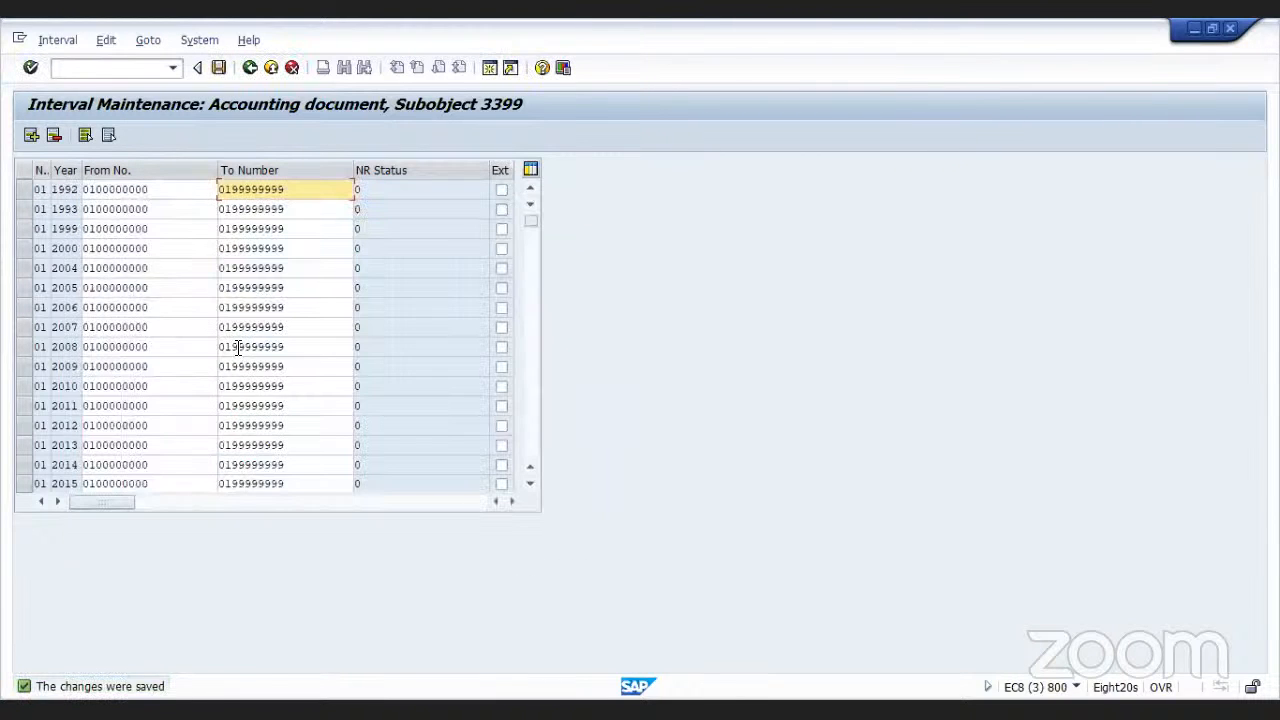
# - Leave the interval maintenance, switch to the pending incoming payment session and process its open items
pyautogui.click(270, 70)
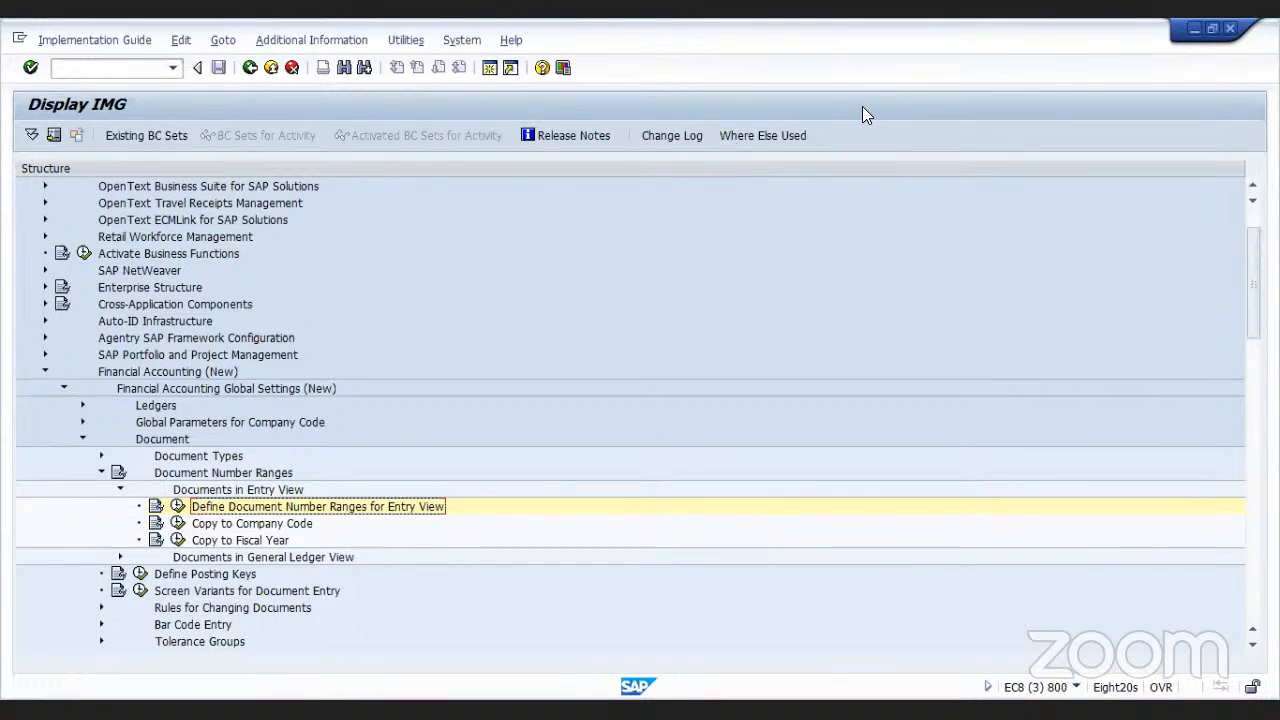
pyautogui.hotkey('alt', 'Tab')
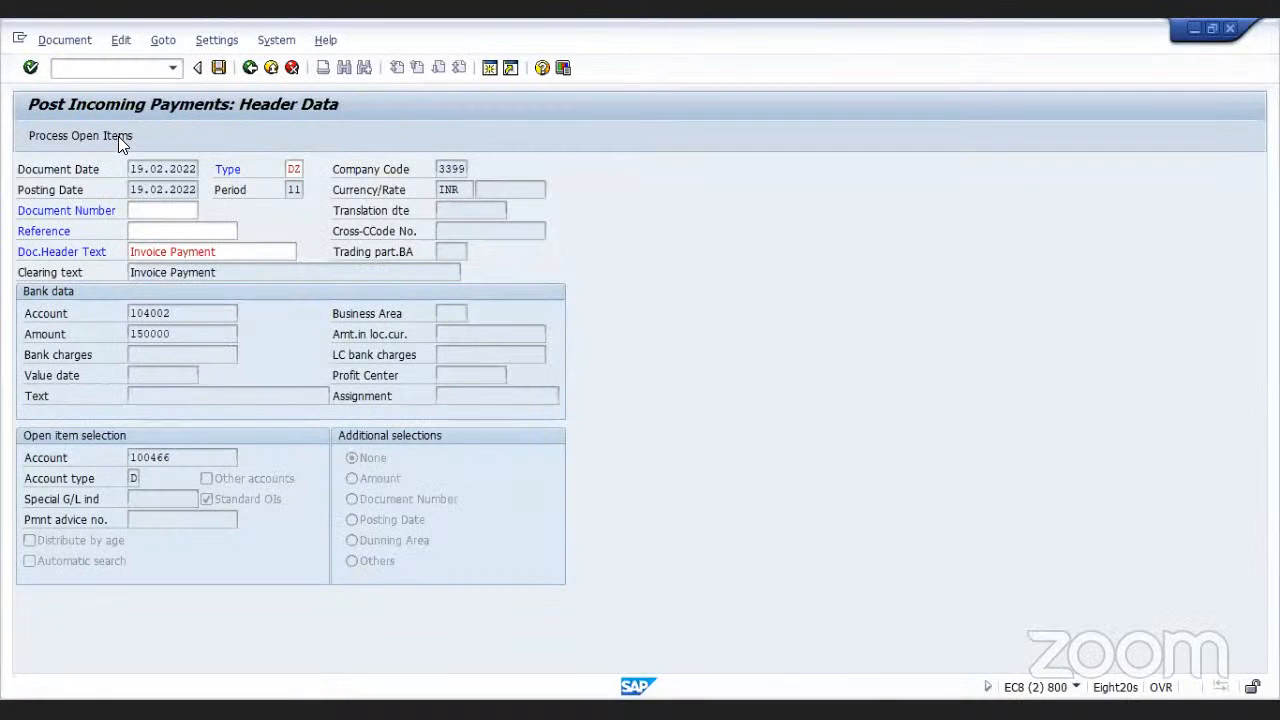
pyautogui.click(118, 136)
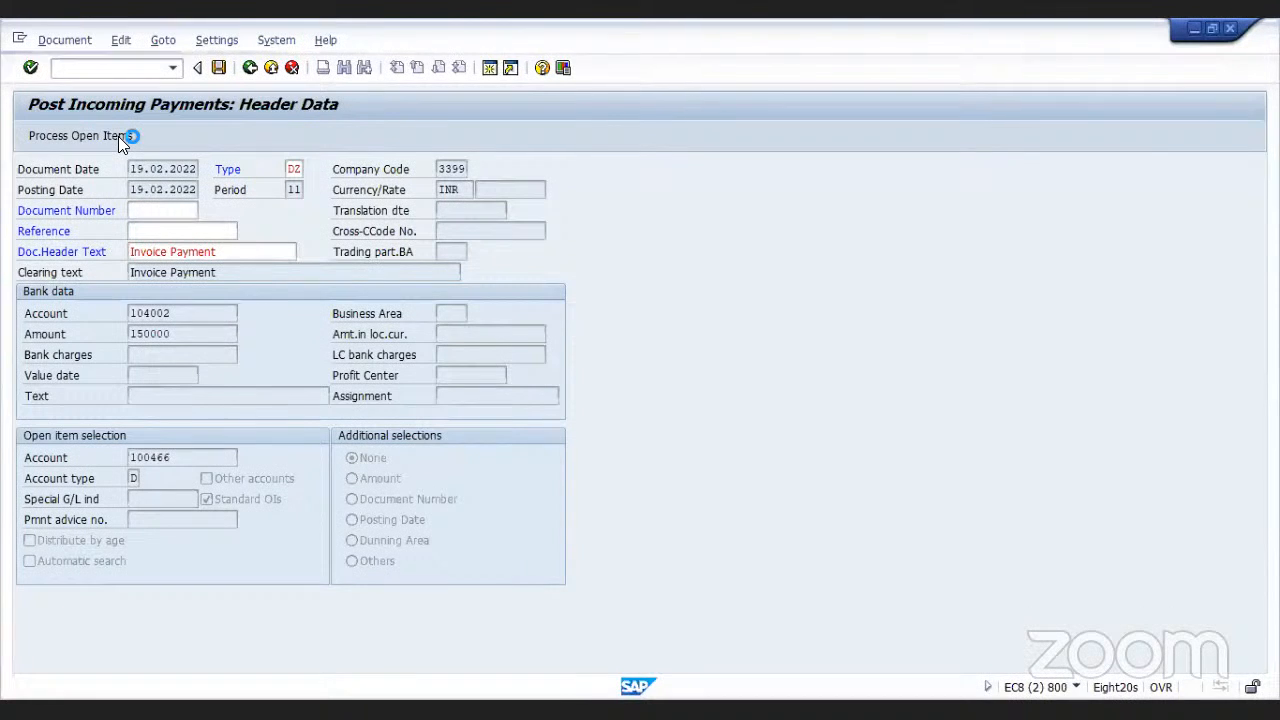
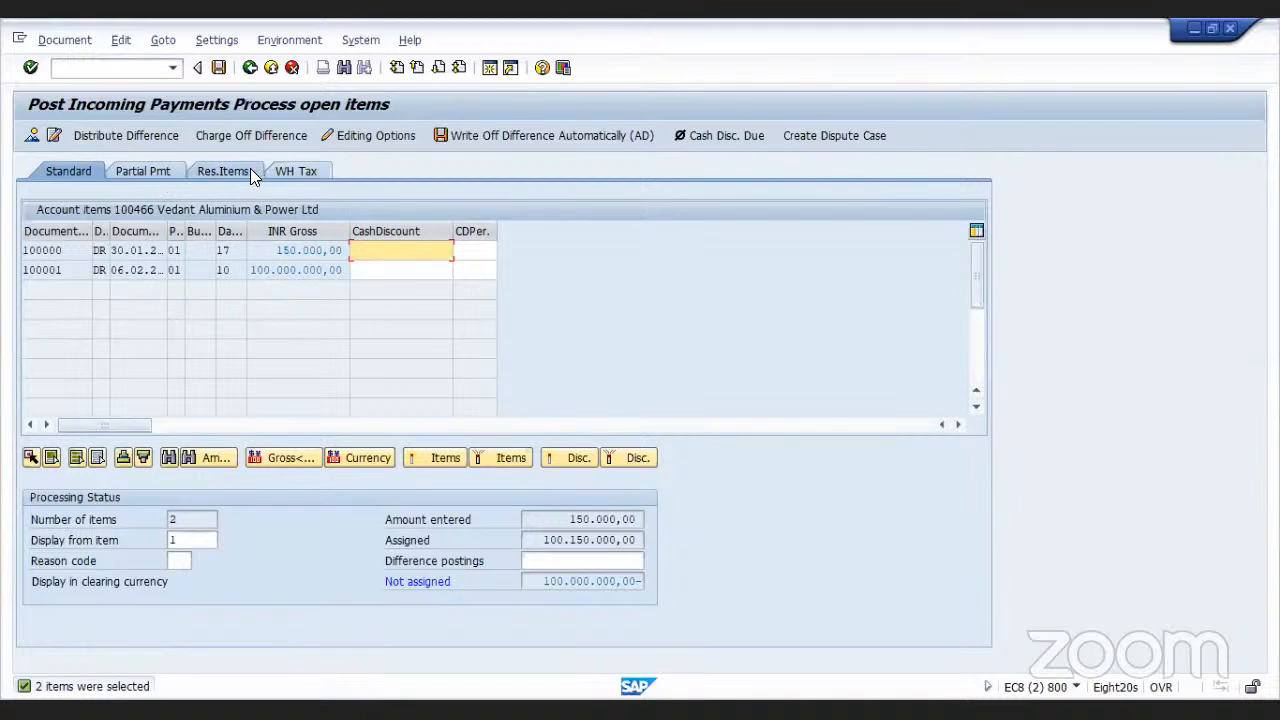
# - Deactivate both customer open items in the partial payment view
pyautogui.click(160, 168)
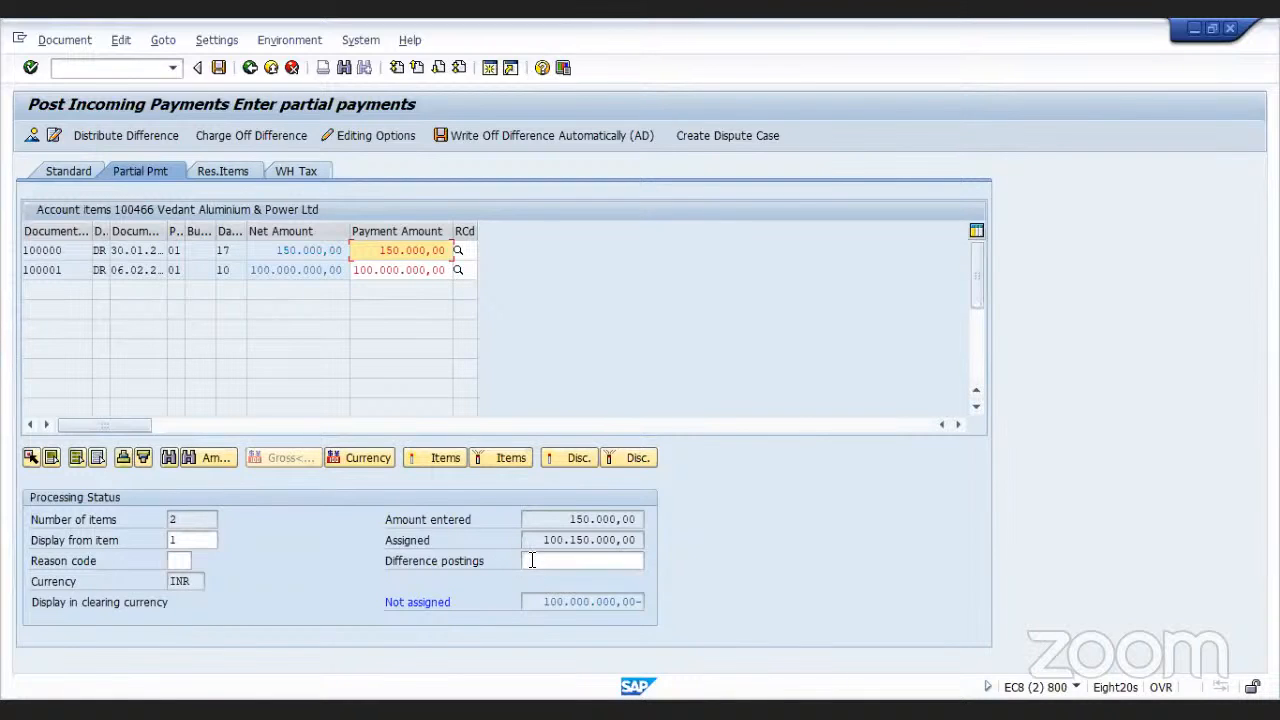
pyautogui.click(479, 462)
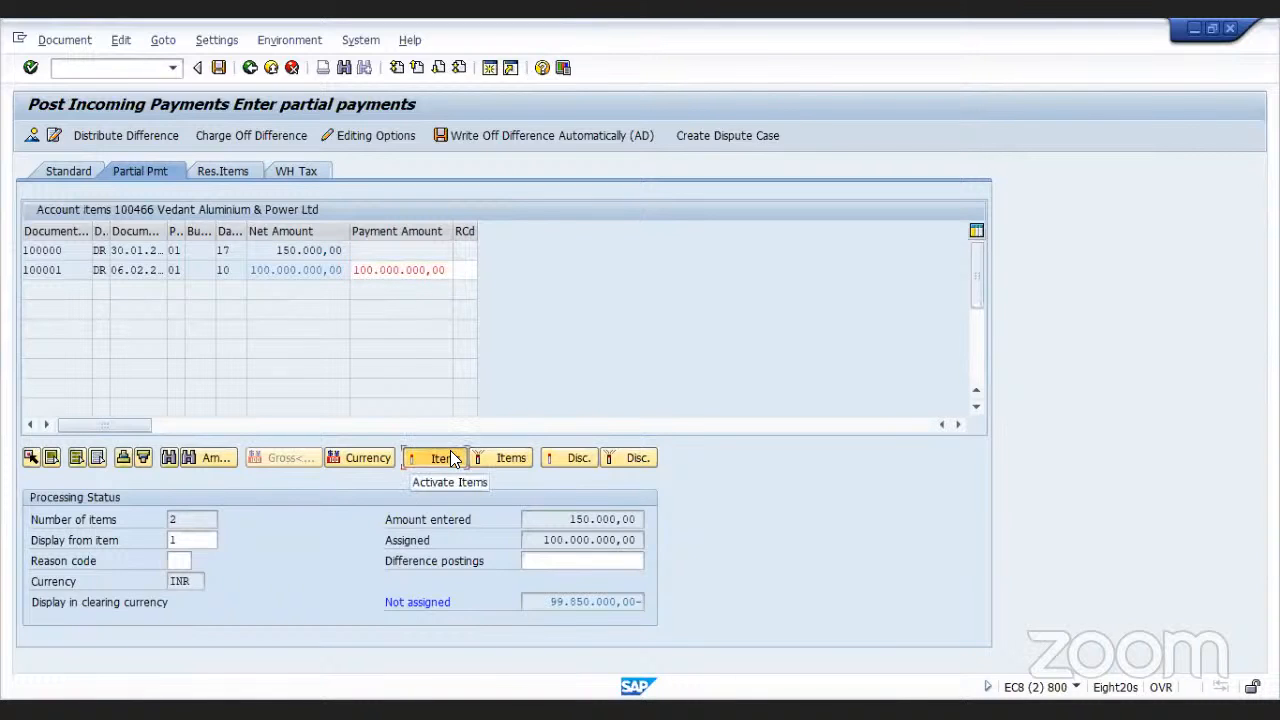
pyautogui.click(506, 455)
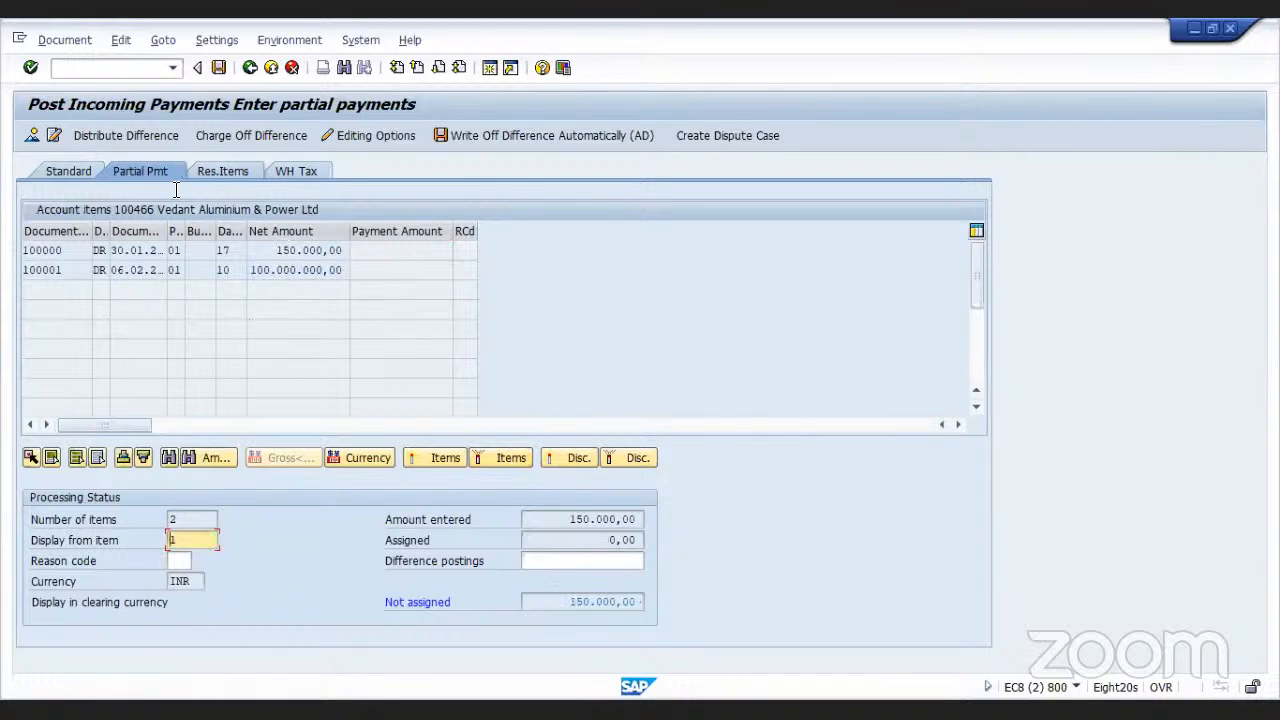
# - Compare how the two open items are presented for standard, partial payment and residual item processing
pyautogui.click(66, 172)
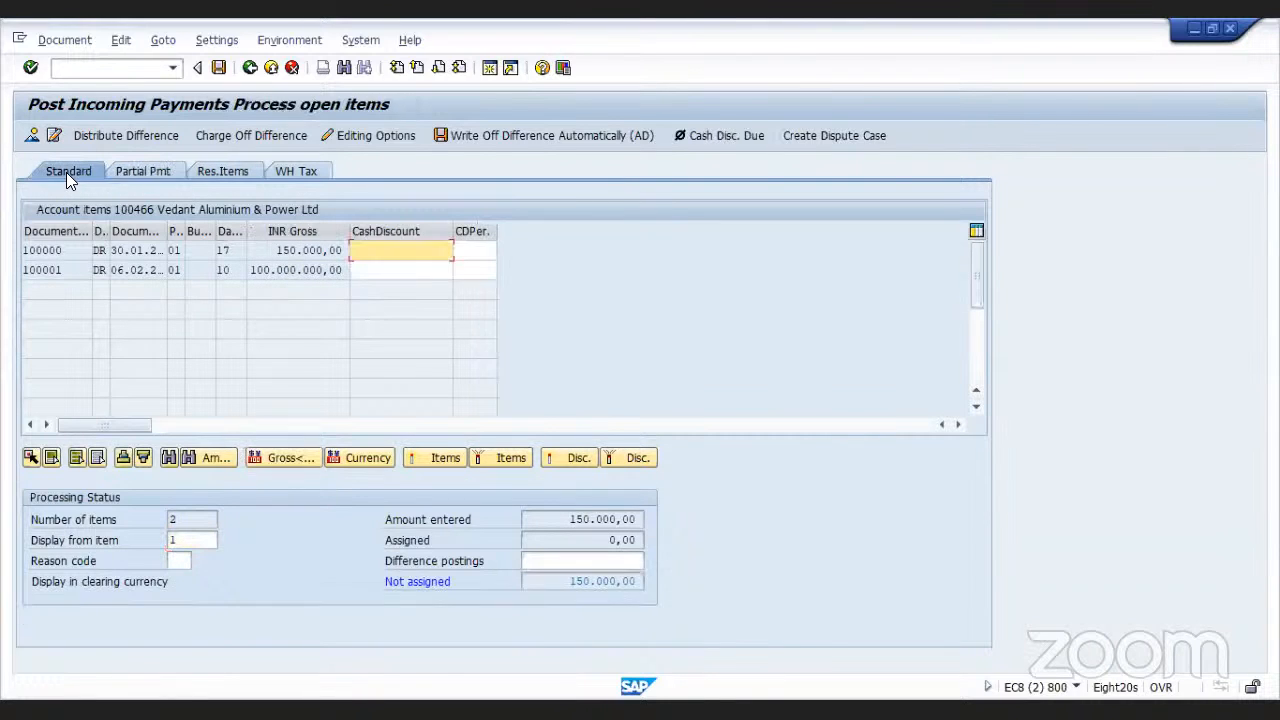
pyautogui.click(360, 268)
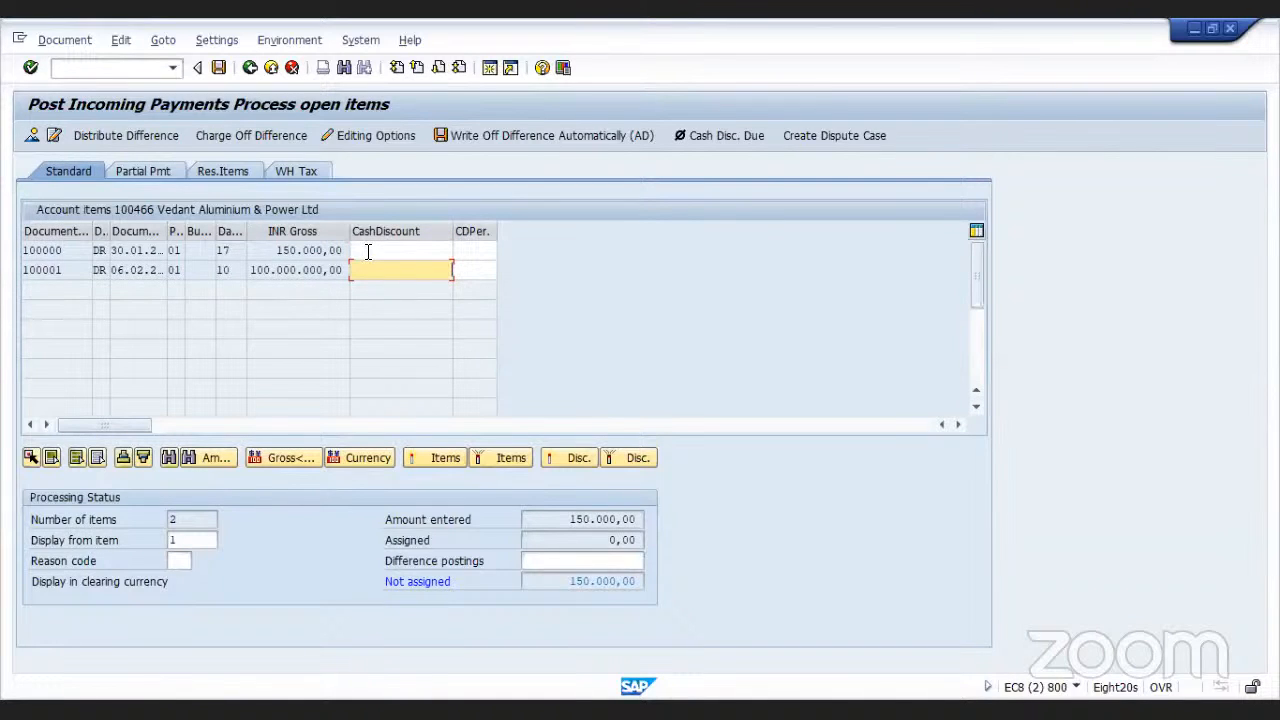
pyautogui.click(368, 252)
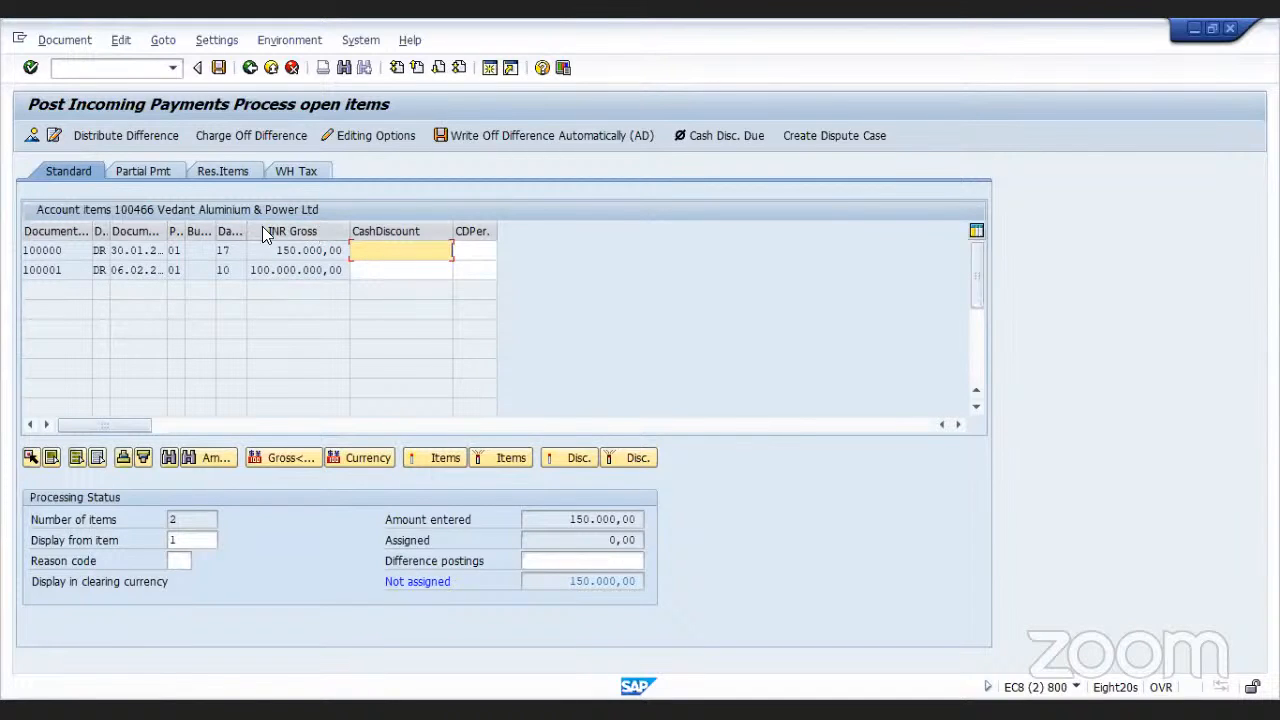
pyautogui.click(166, 170)
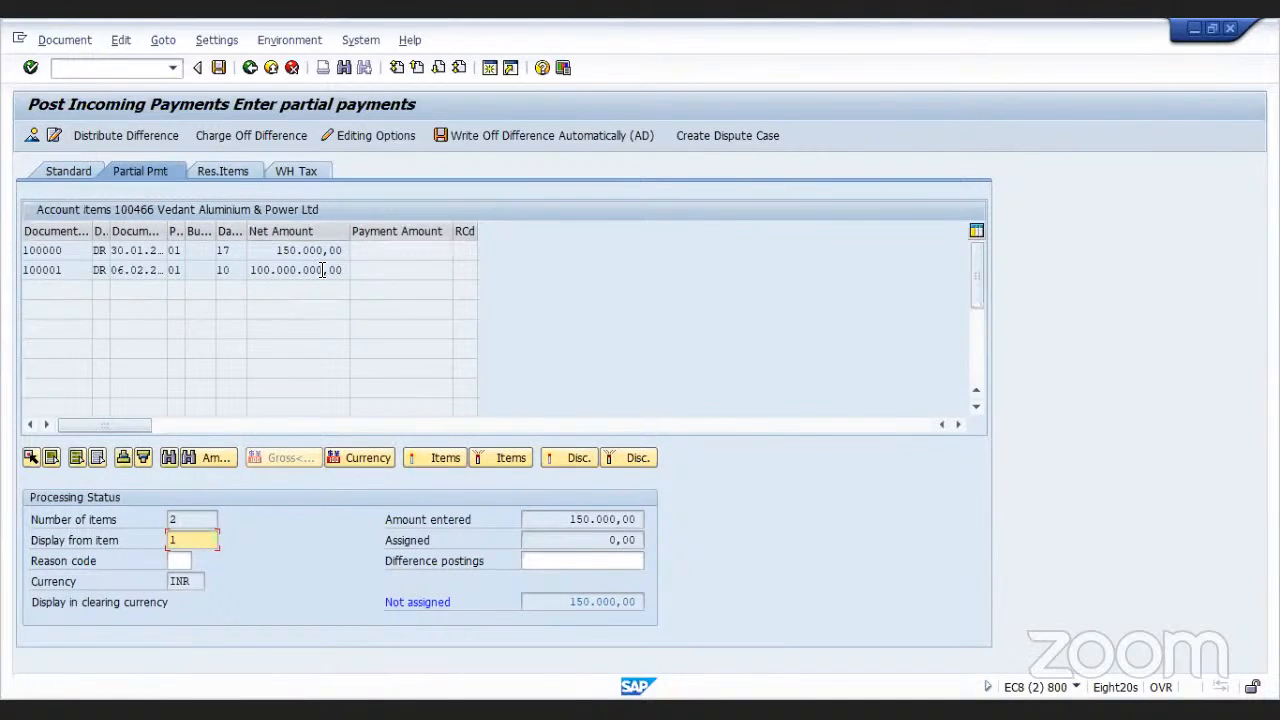
pyautogui.click(206, 170)
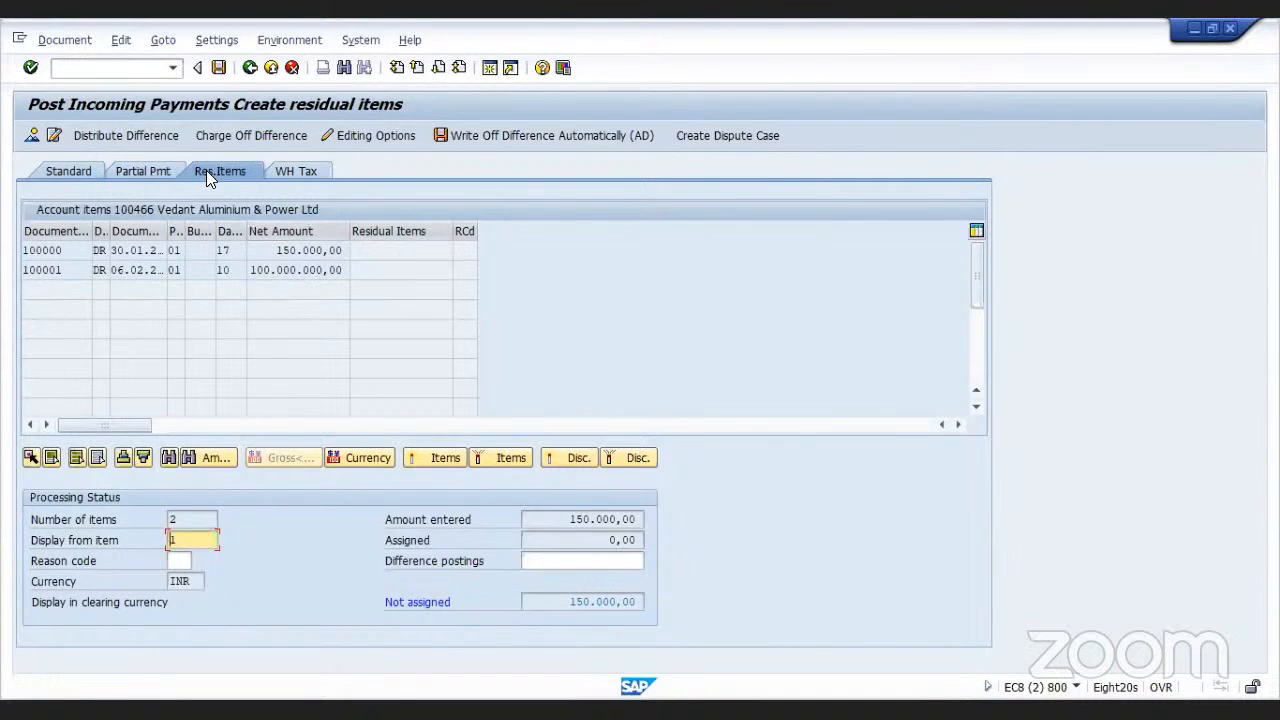
pyautogui.click(84, 168)
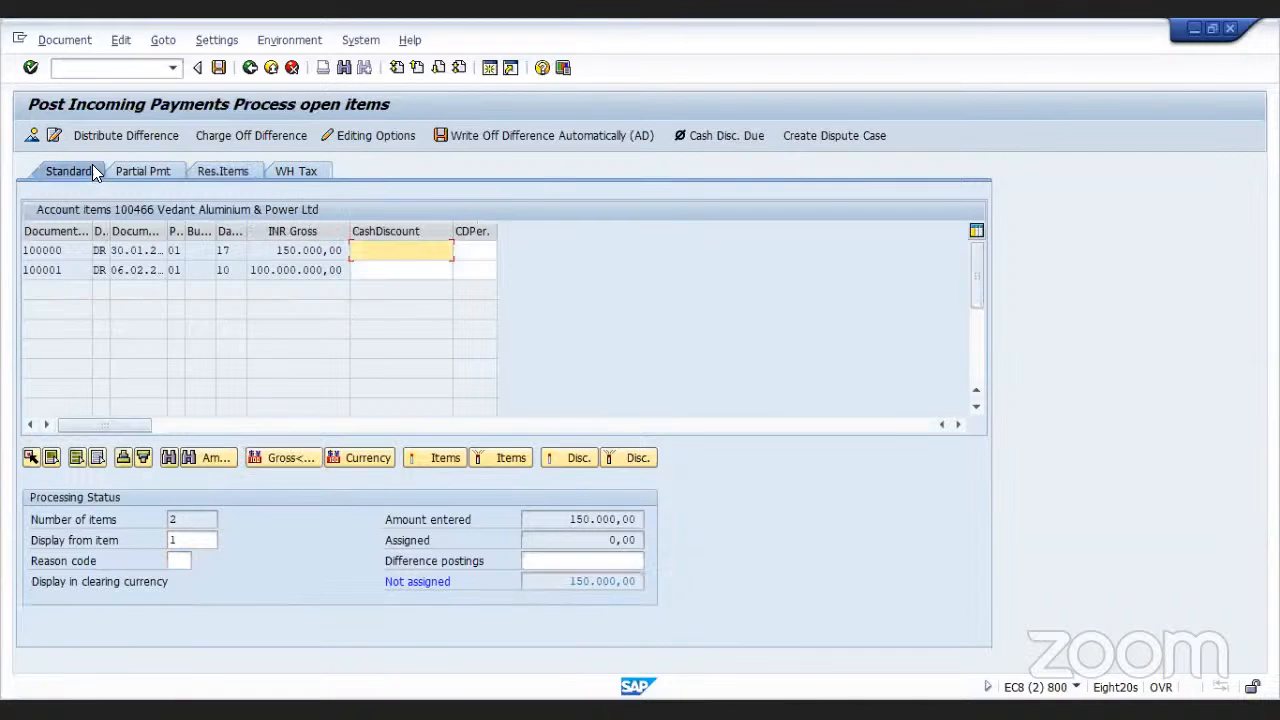
pyautogui.click(238, 172)
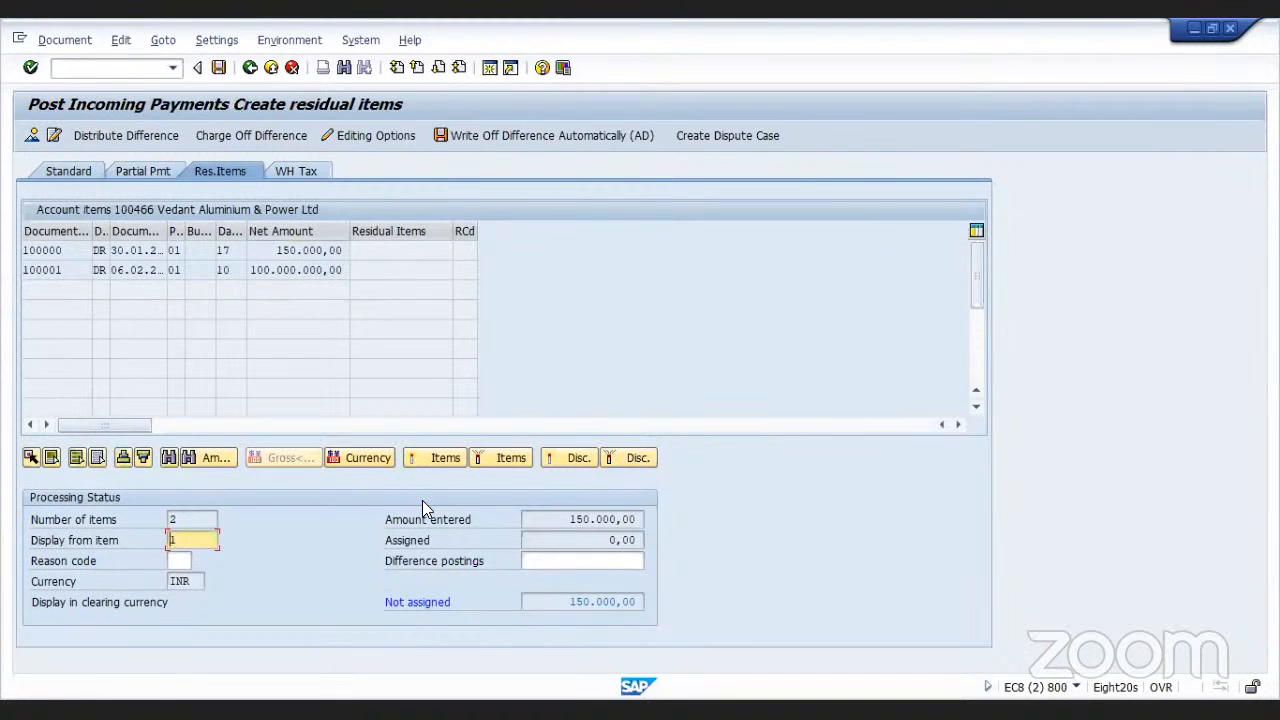
pyautogui.click(480, 460)
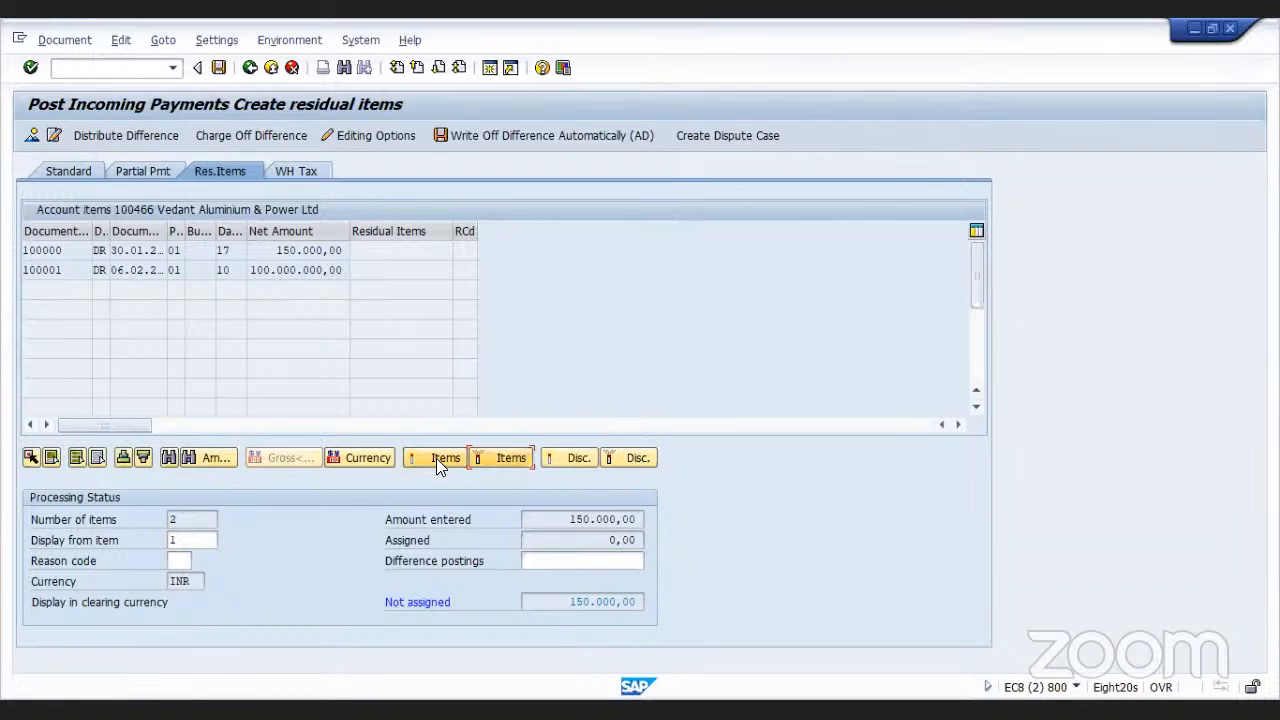
pyautogui.click(436, 458)
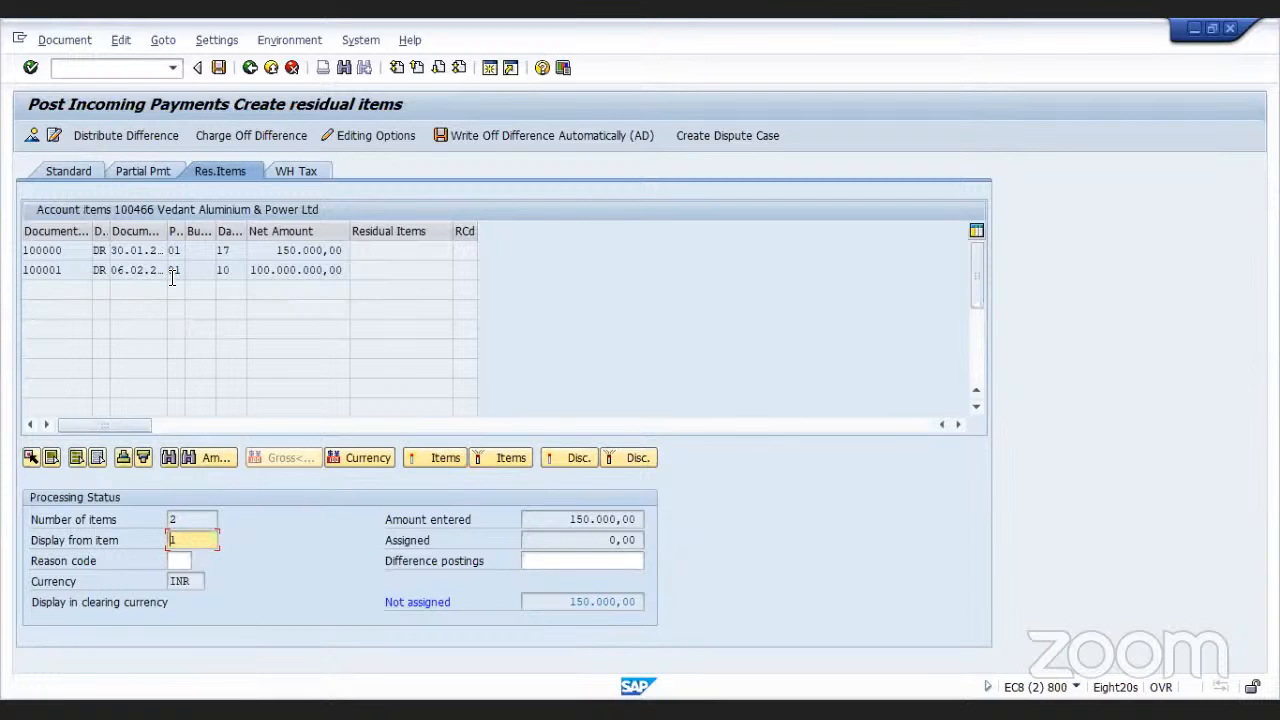
pyautogui.click(84, 168)
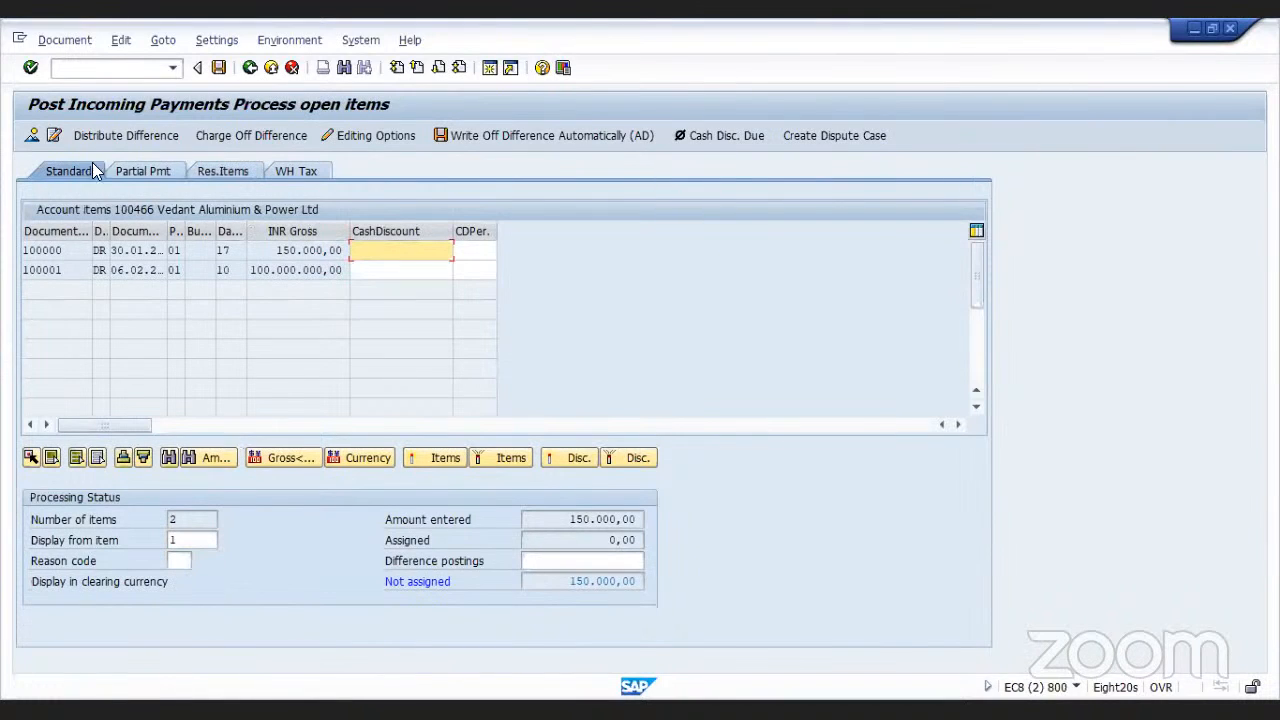
# - Activate only the 150.000,00 open item as a partial payment and post the incoming payment
pyautogui.click(168, 172)
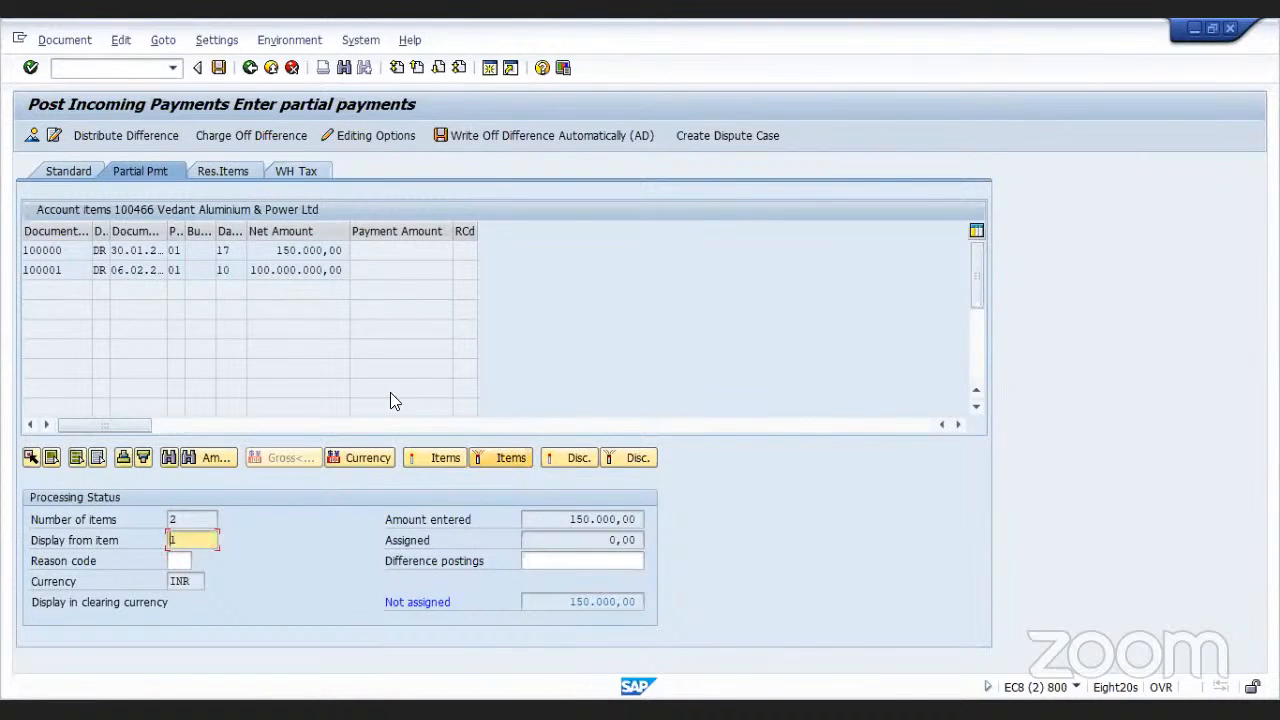
pyautogui.click(284, 250)
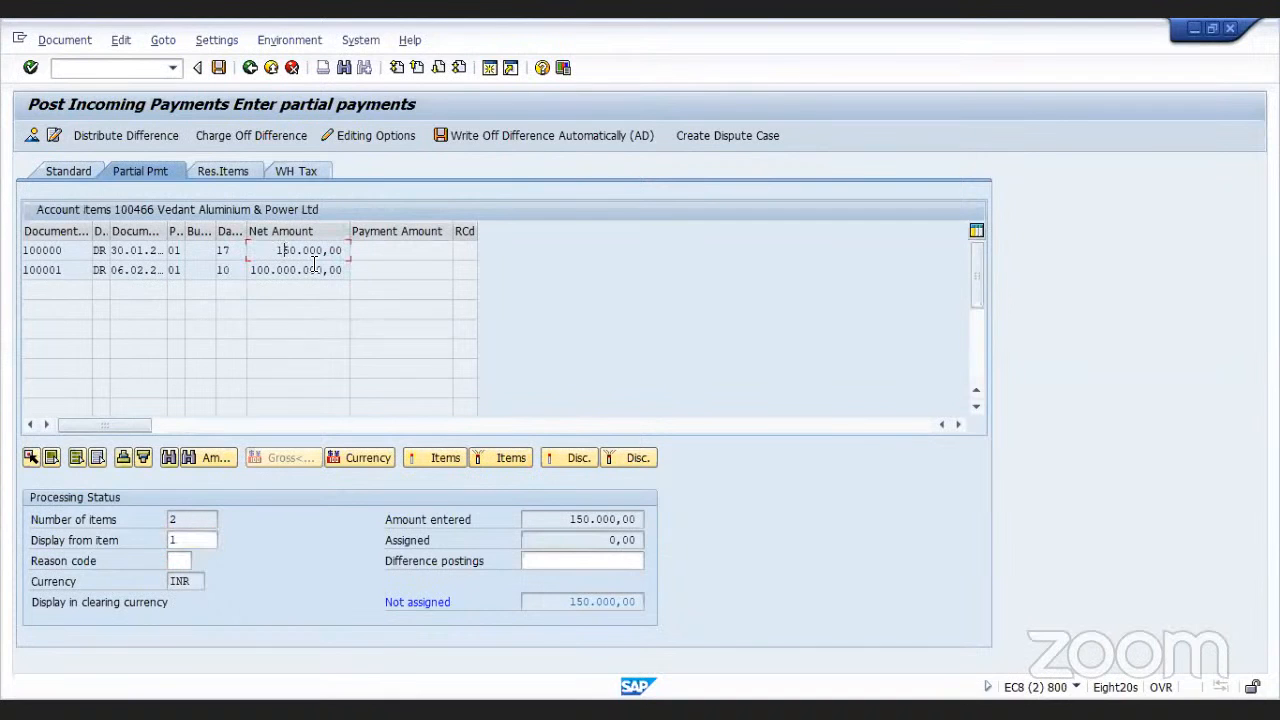
pyautogui.click(450, 458)
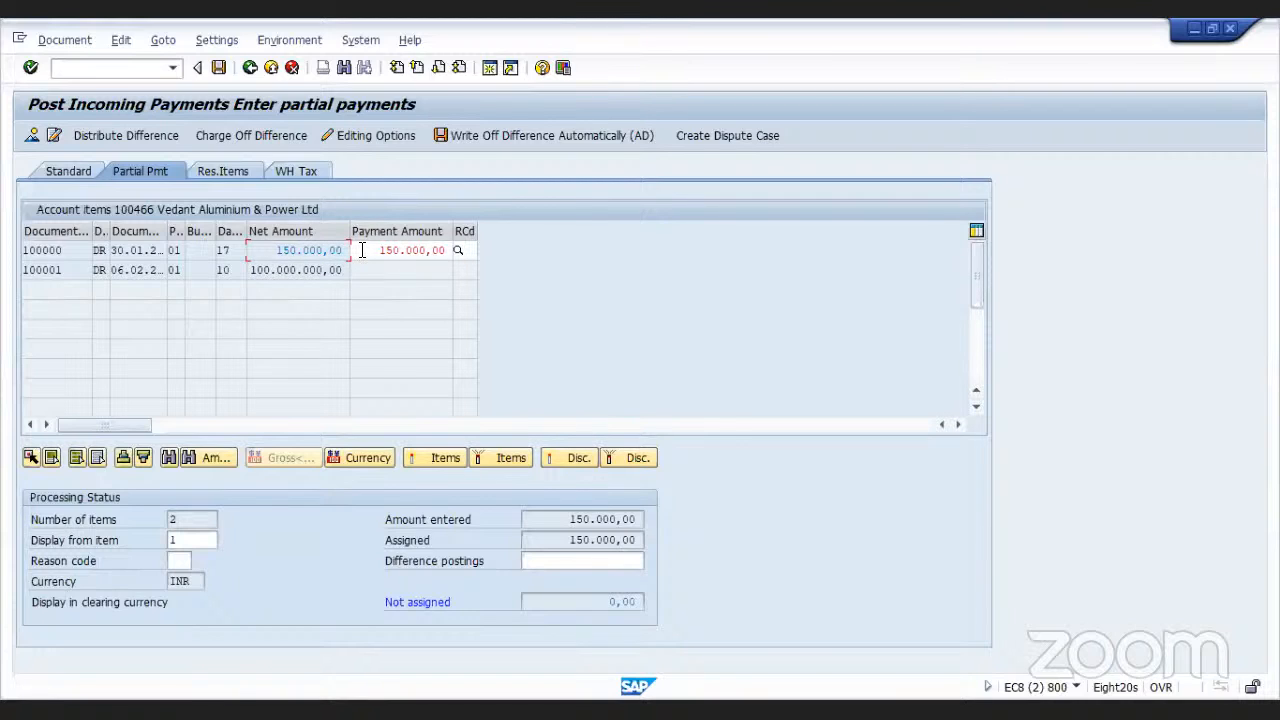
pyautogui.click(218, 67)
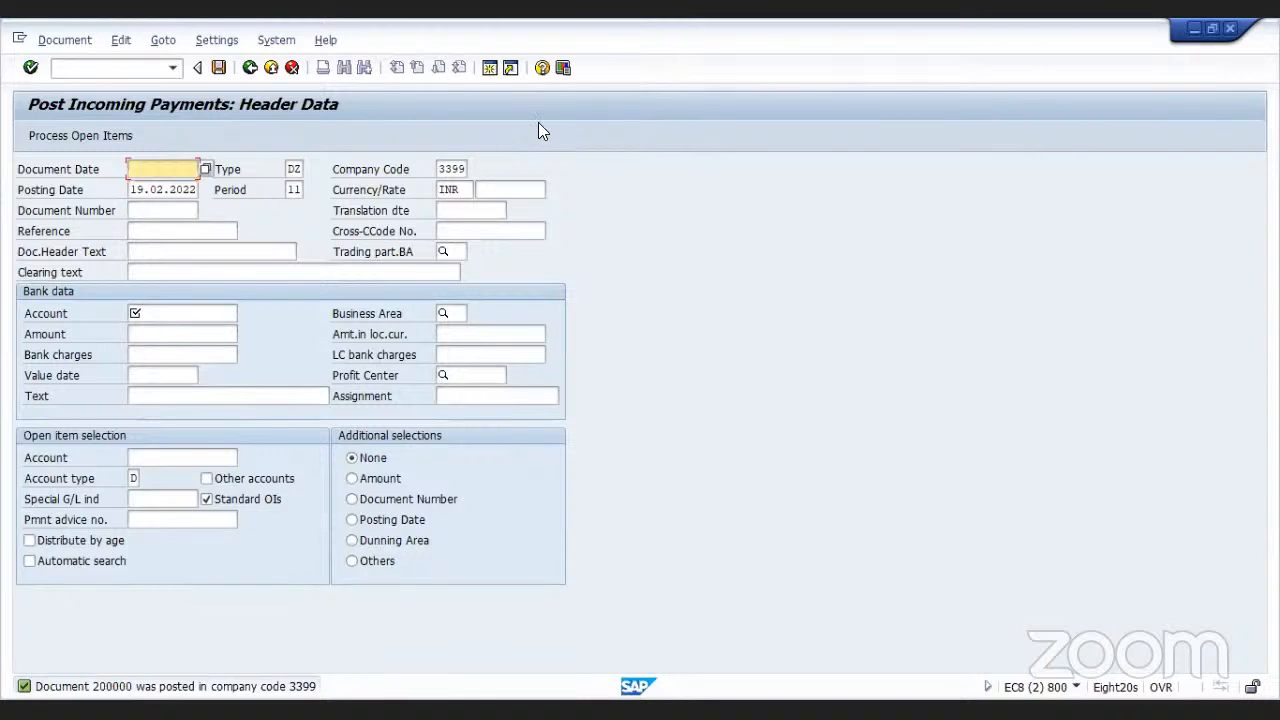
# - Exit the incoming payment entry, collapse Document Entry and expand the Account folder under Accounts Receivable
pyautogui.click(250, 68)
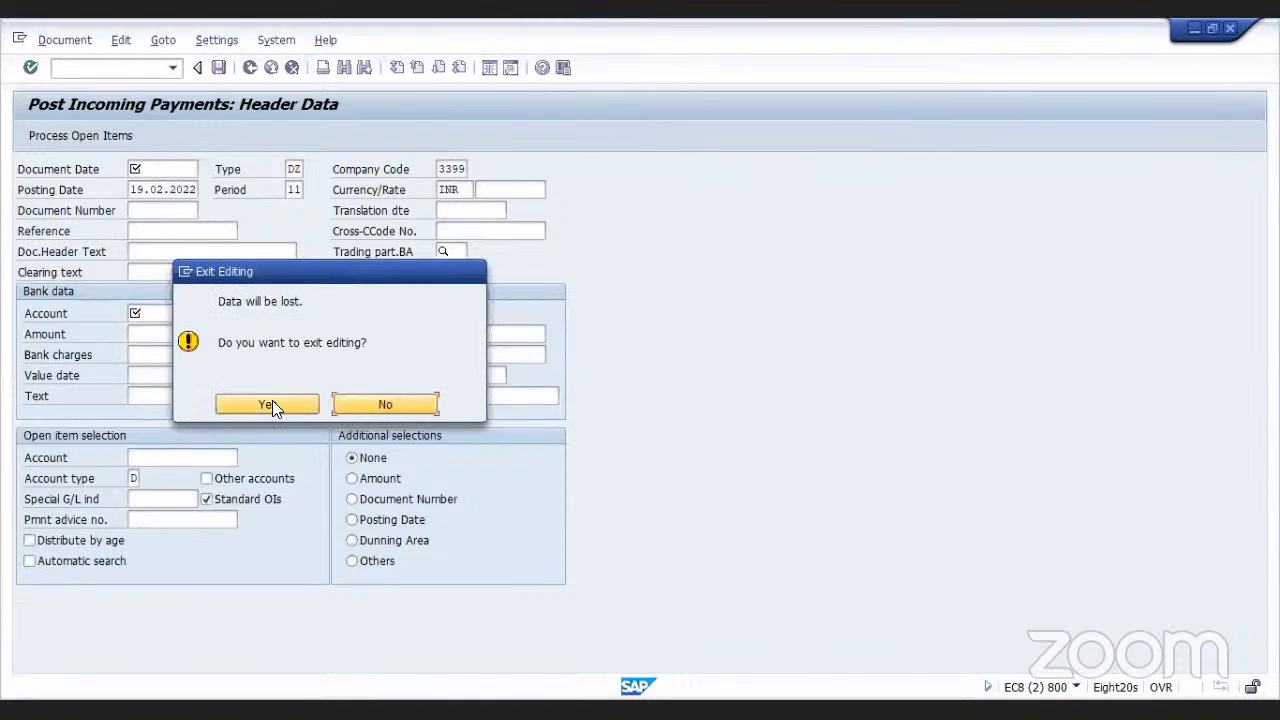
pyautogui.click(270, 404)
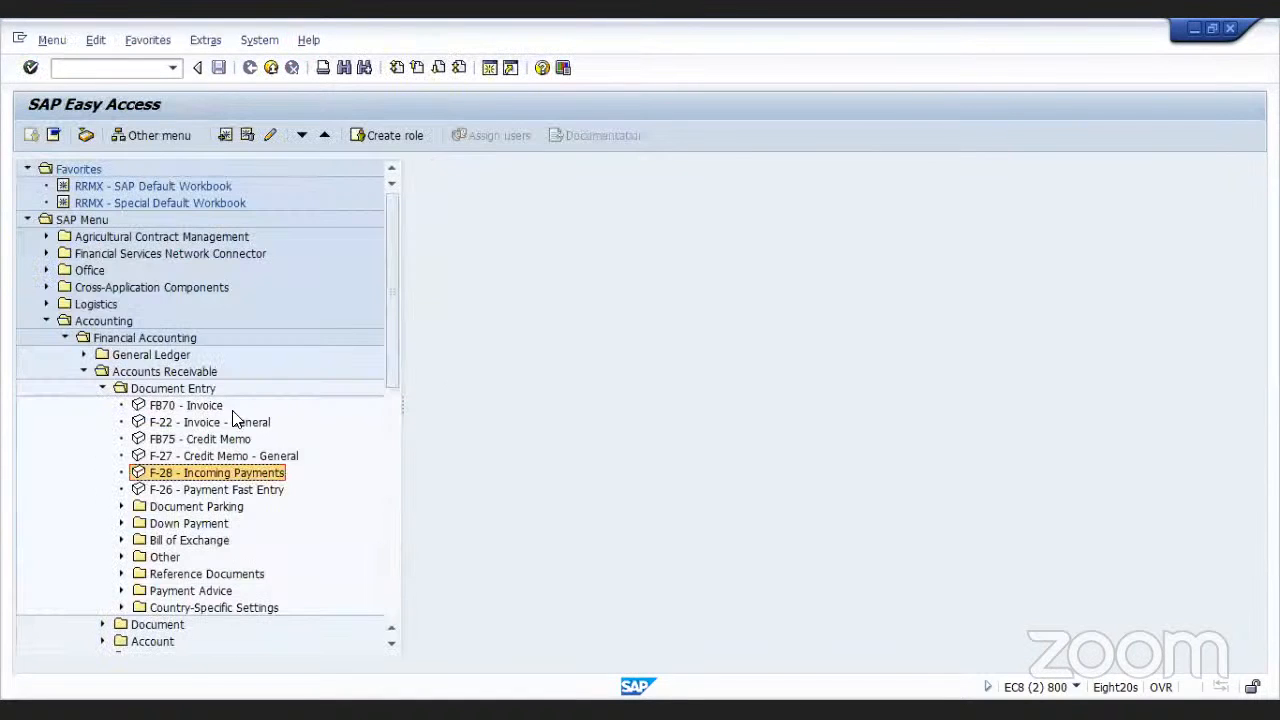
pyautogui.click(103, 389)
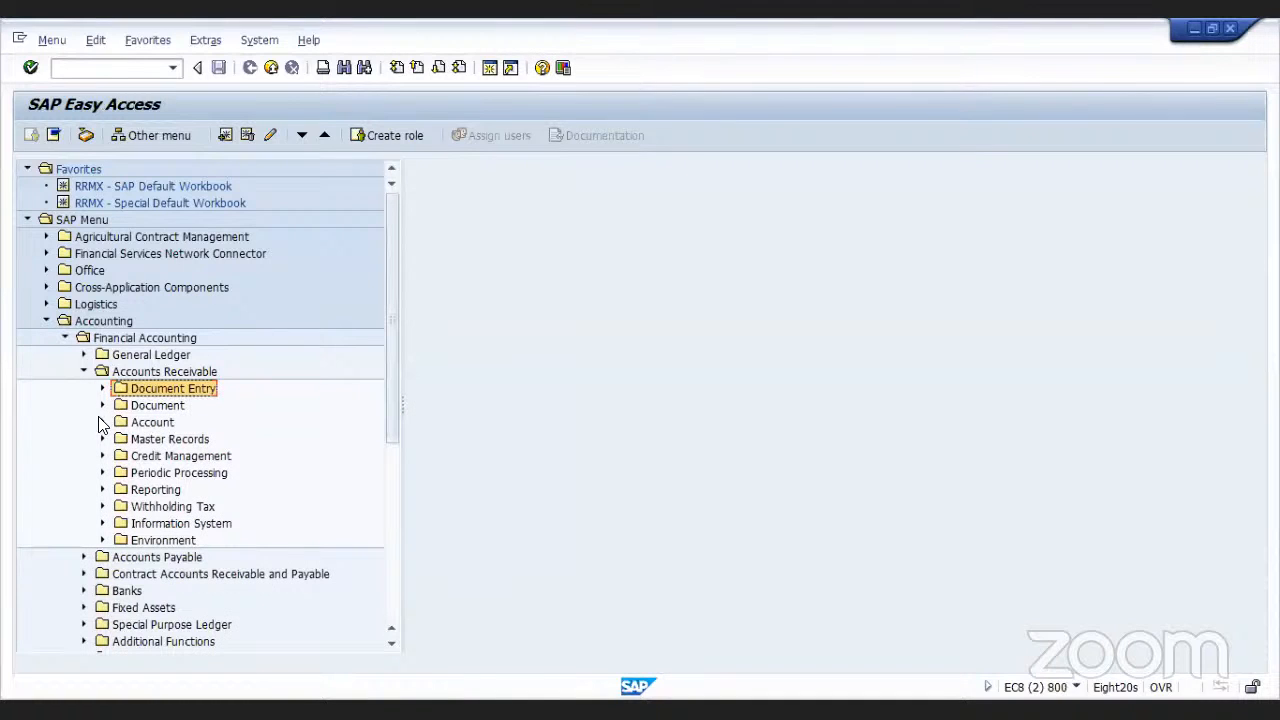
pyautogui.click(103, 423)
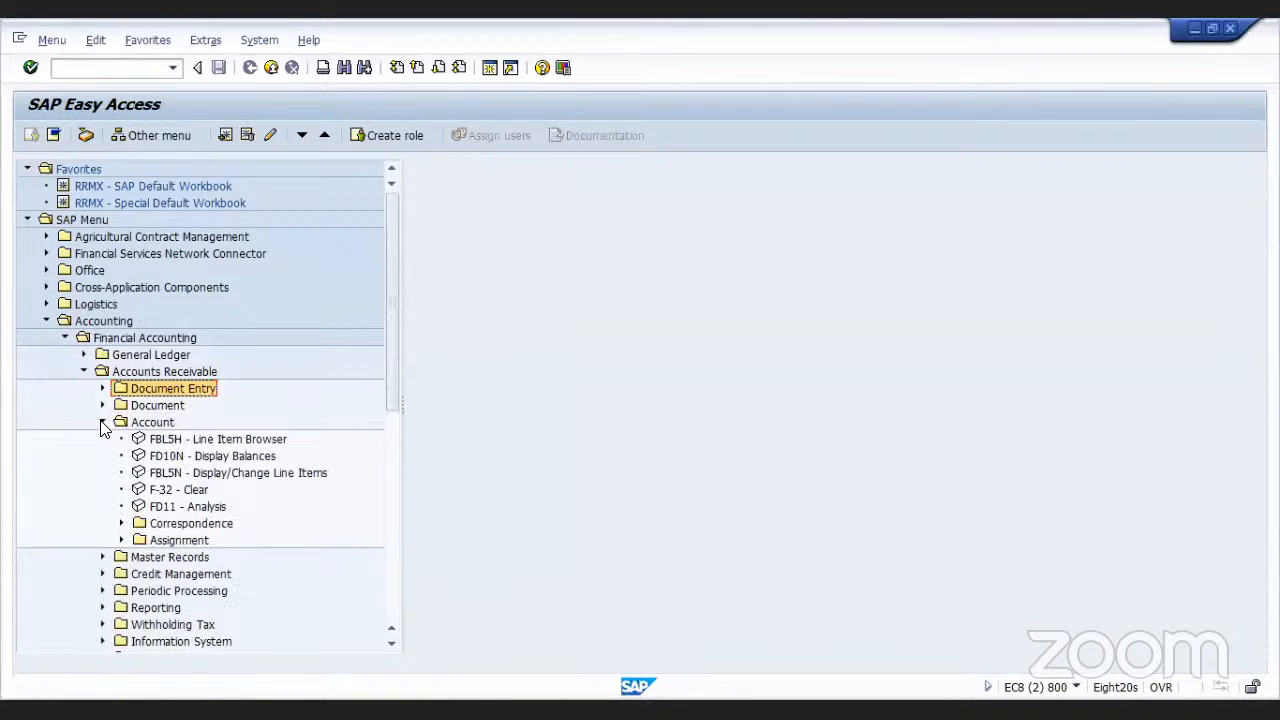
# - Review the customer's open line items in company code 3399 at key date 19.02.2022 using FBL5N, and leave the report
pyautogui.doubleClick(137, 476)
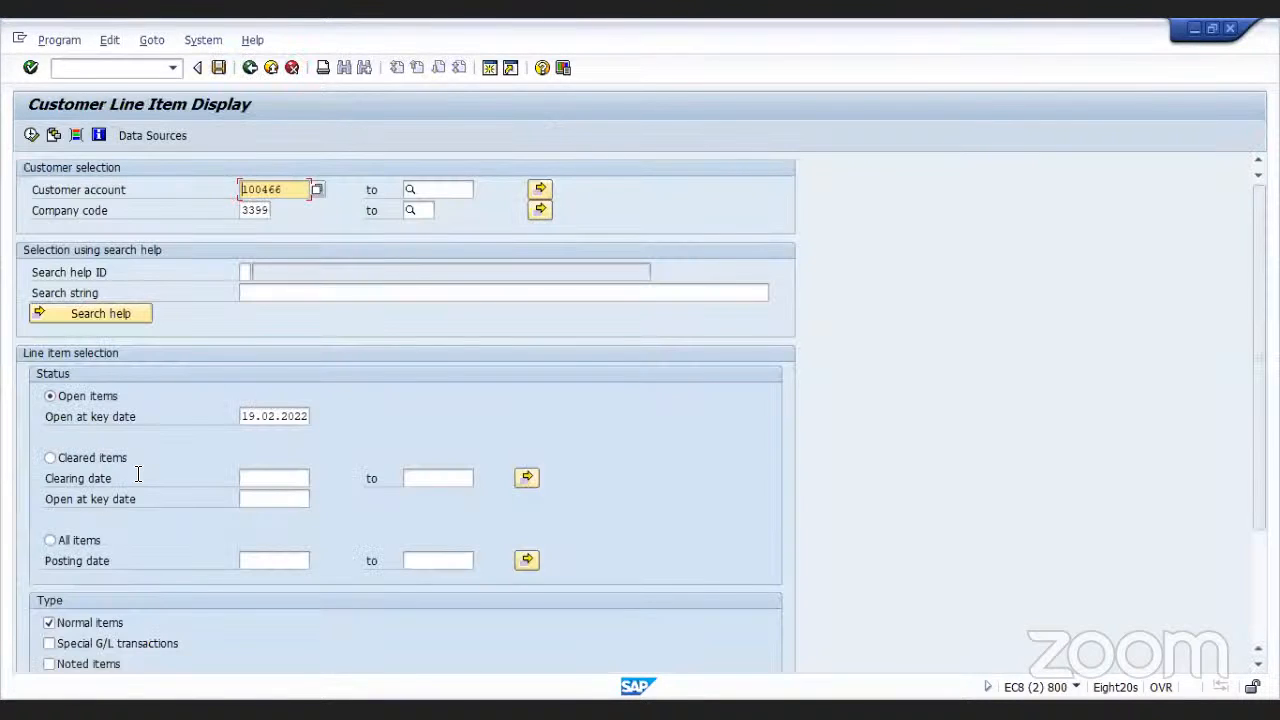
pyautogui.click(31, 136)
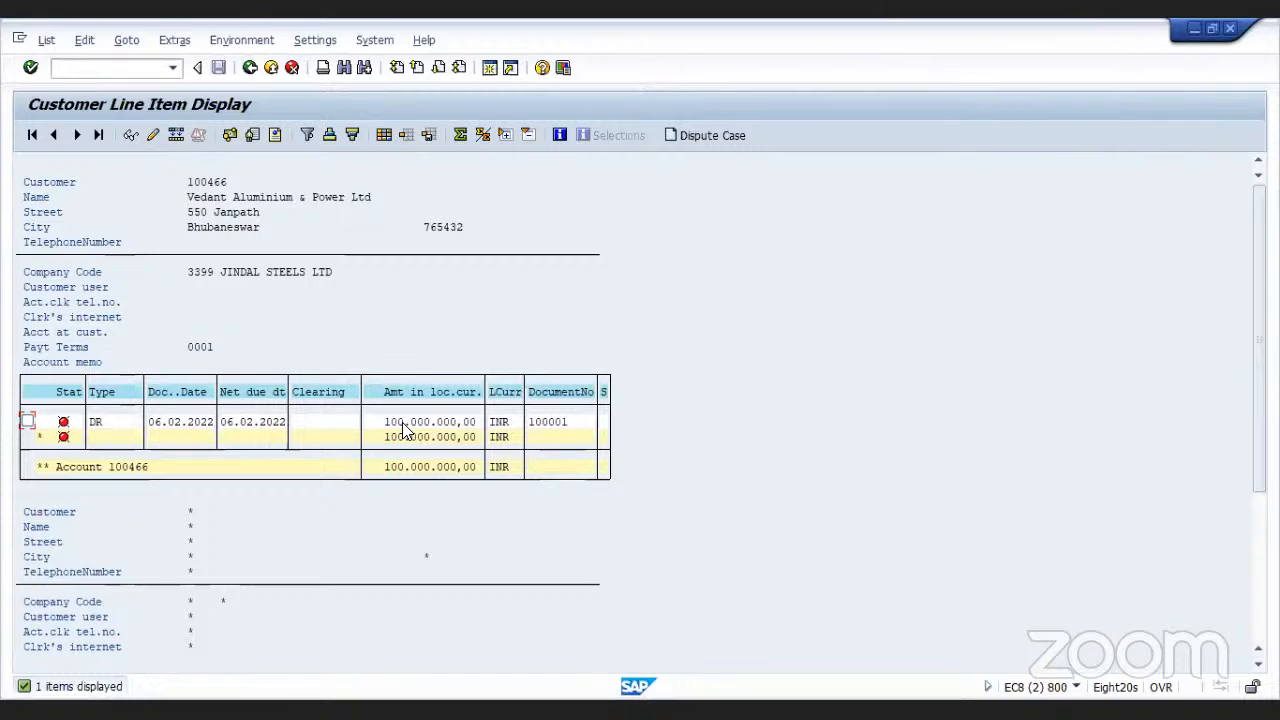
pyautogui.click(249, 72)
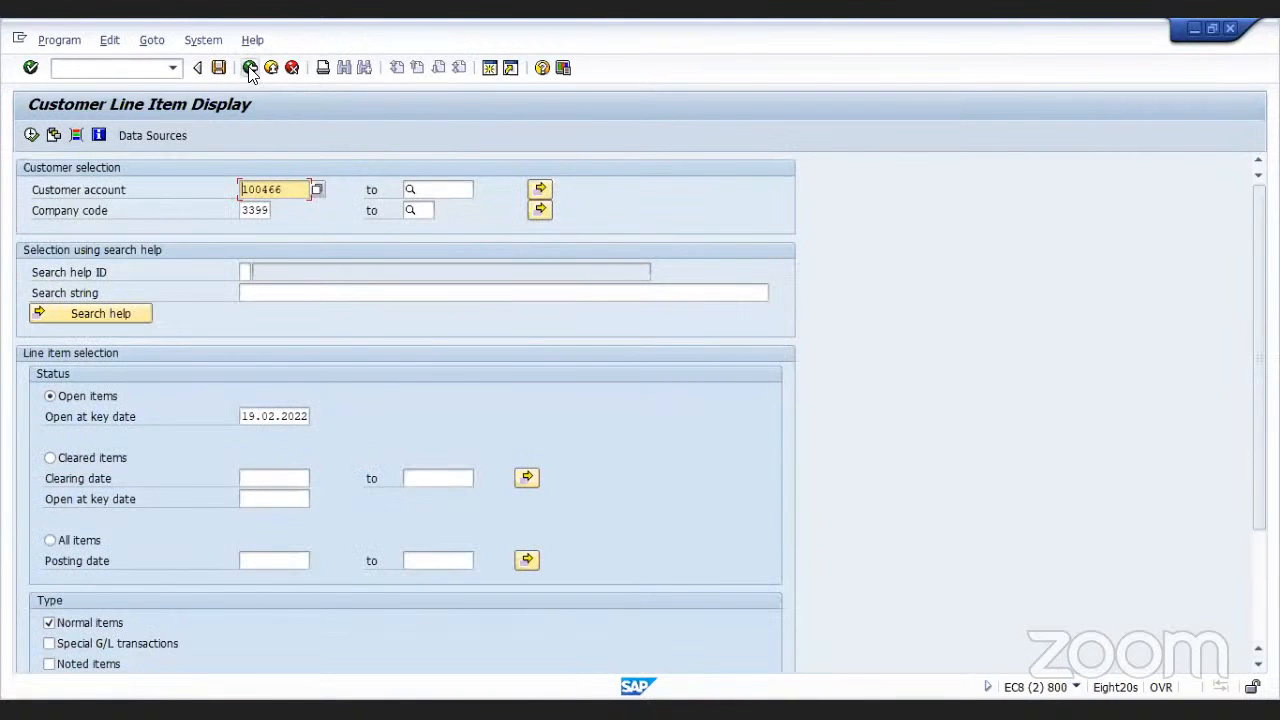
pyautogui.click(250, 68)
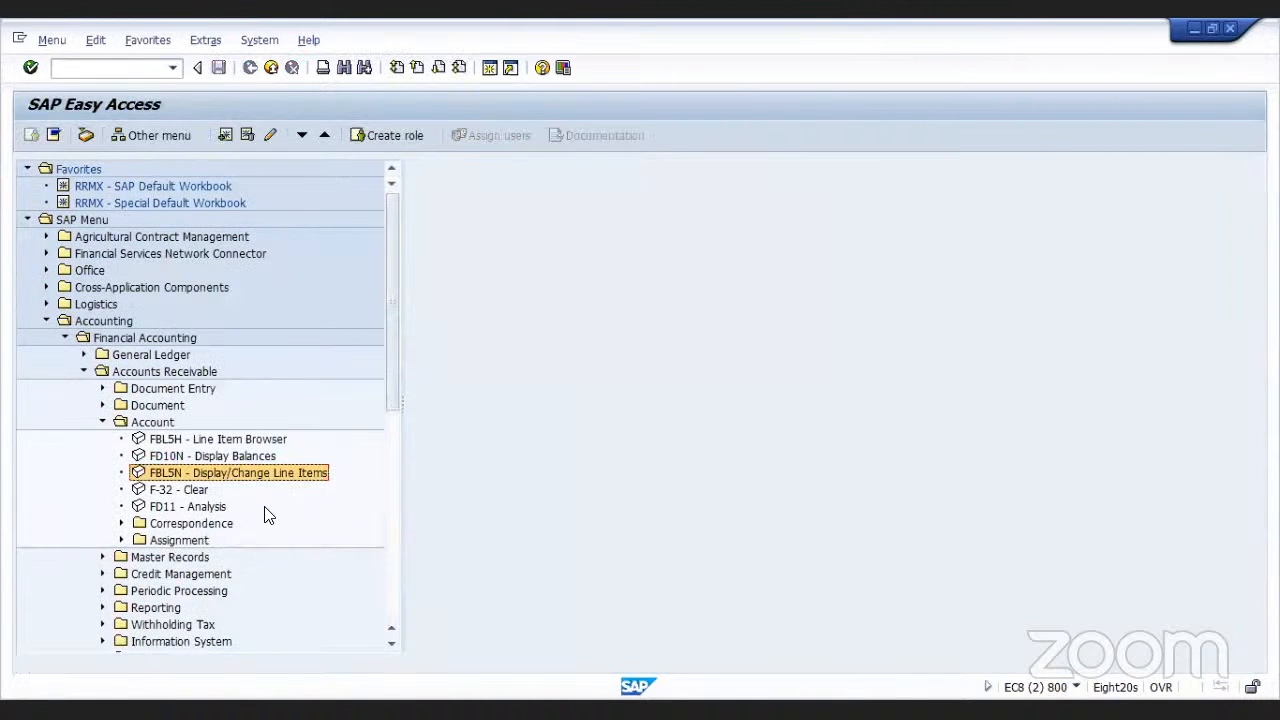
# - Display the customer's 2021 balances with FD10N and trace the period 10 balance to its invoice document overview
pyautogui.doubleClick(140, 455)
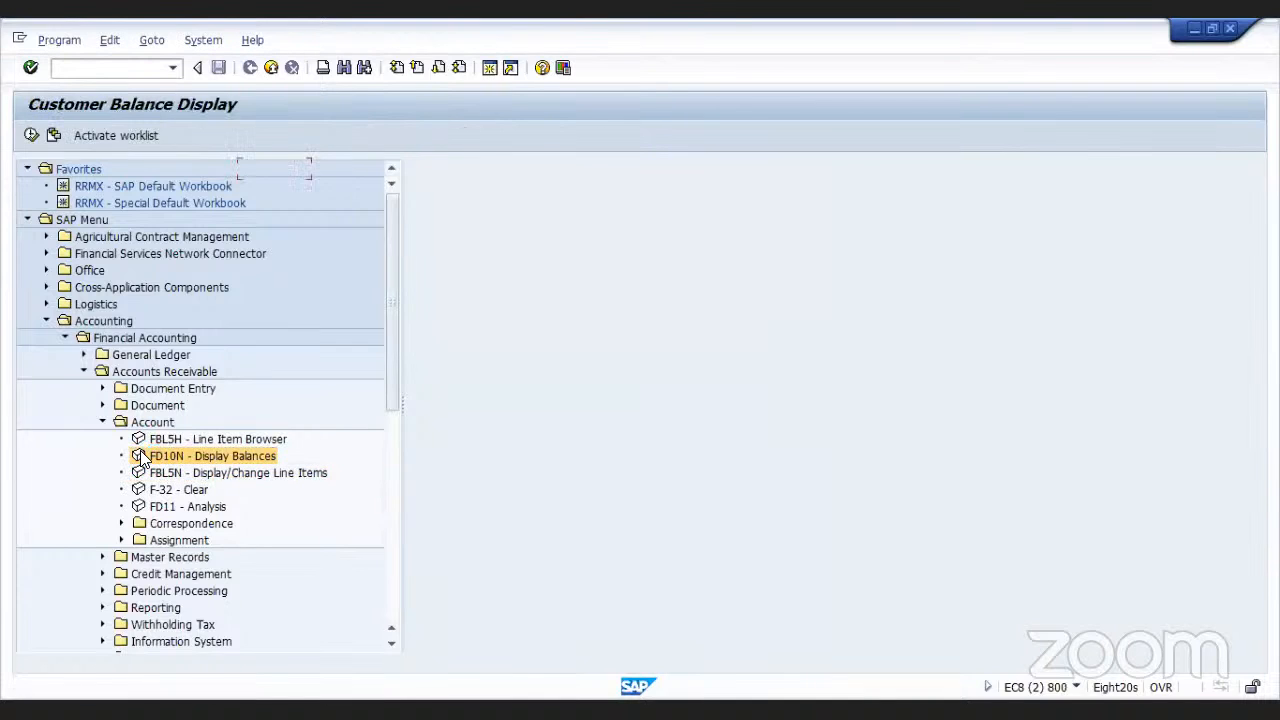
pyautogui.click(31, 135)
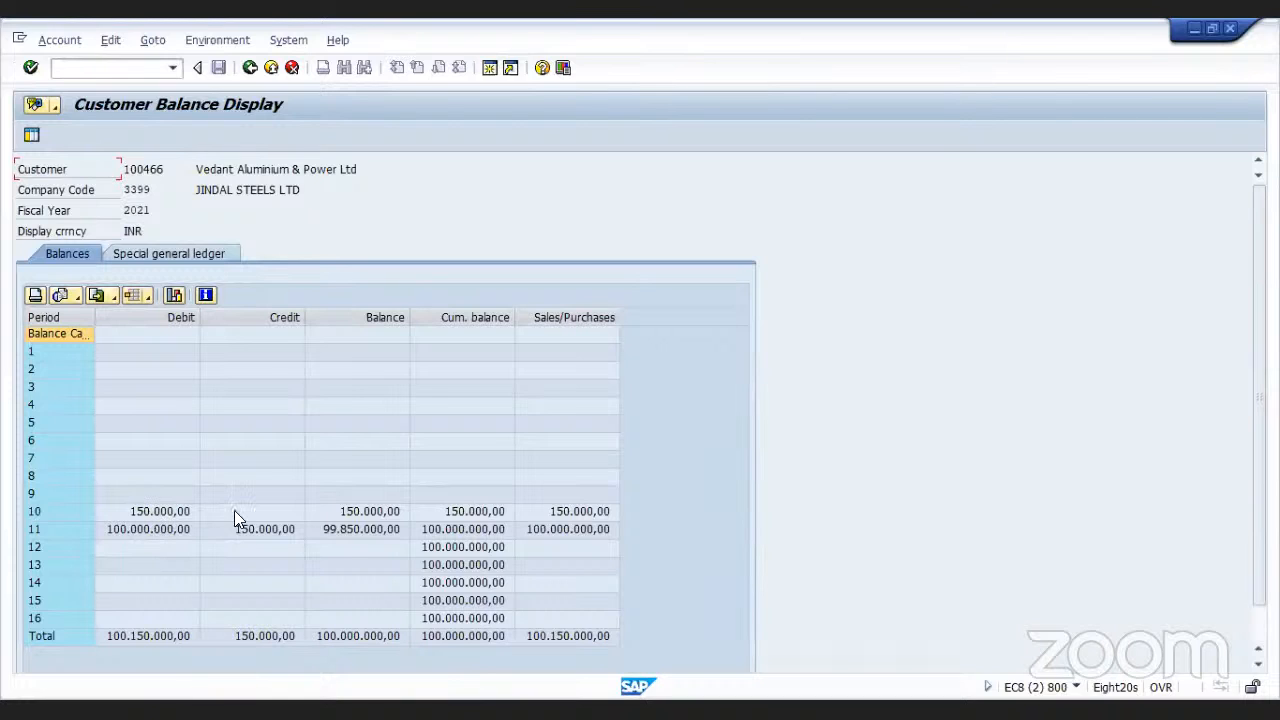
pyautogui.doubleClick(356, 506)
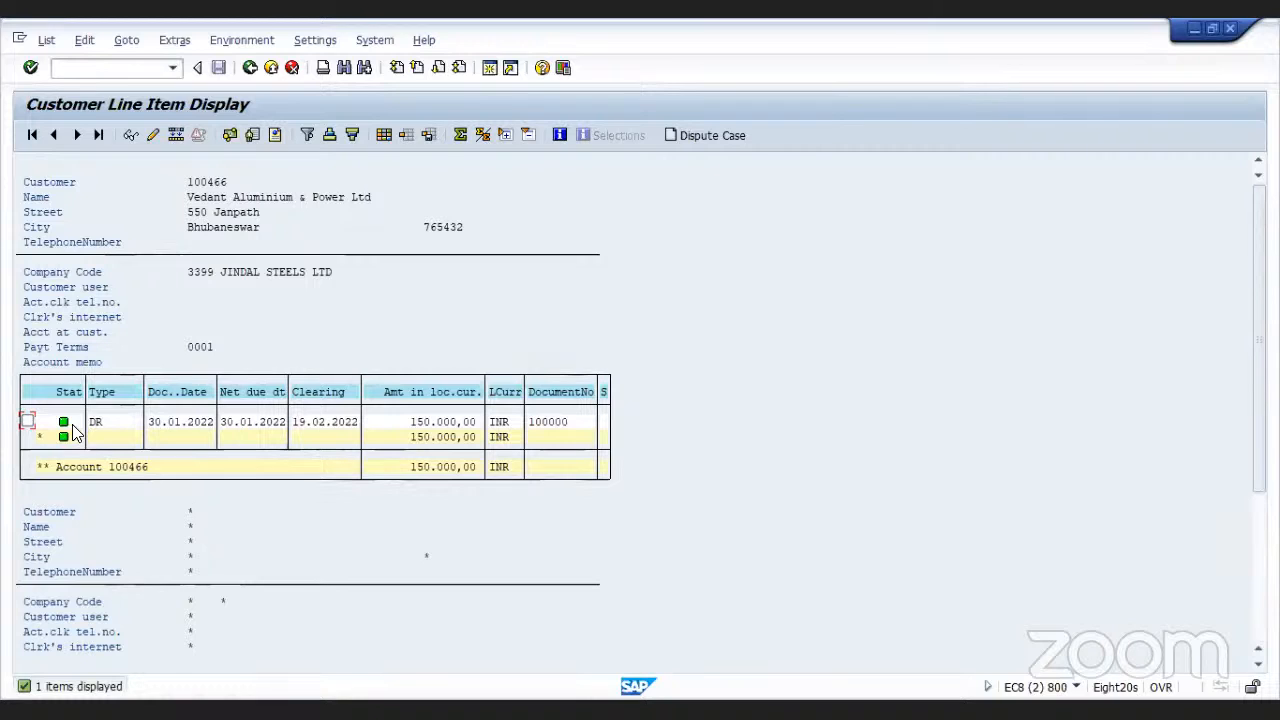
pyautogui.click(28, 421)
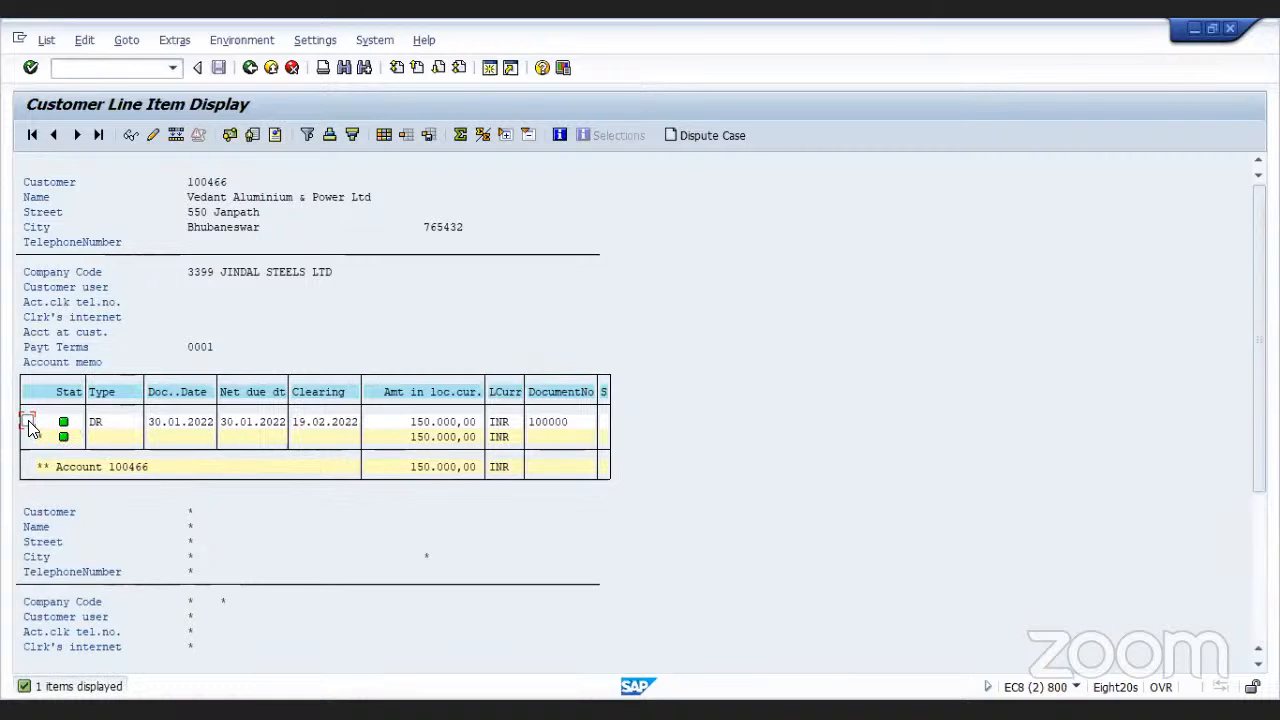
pyautogui.click(130, 135)
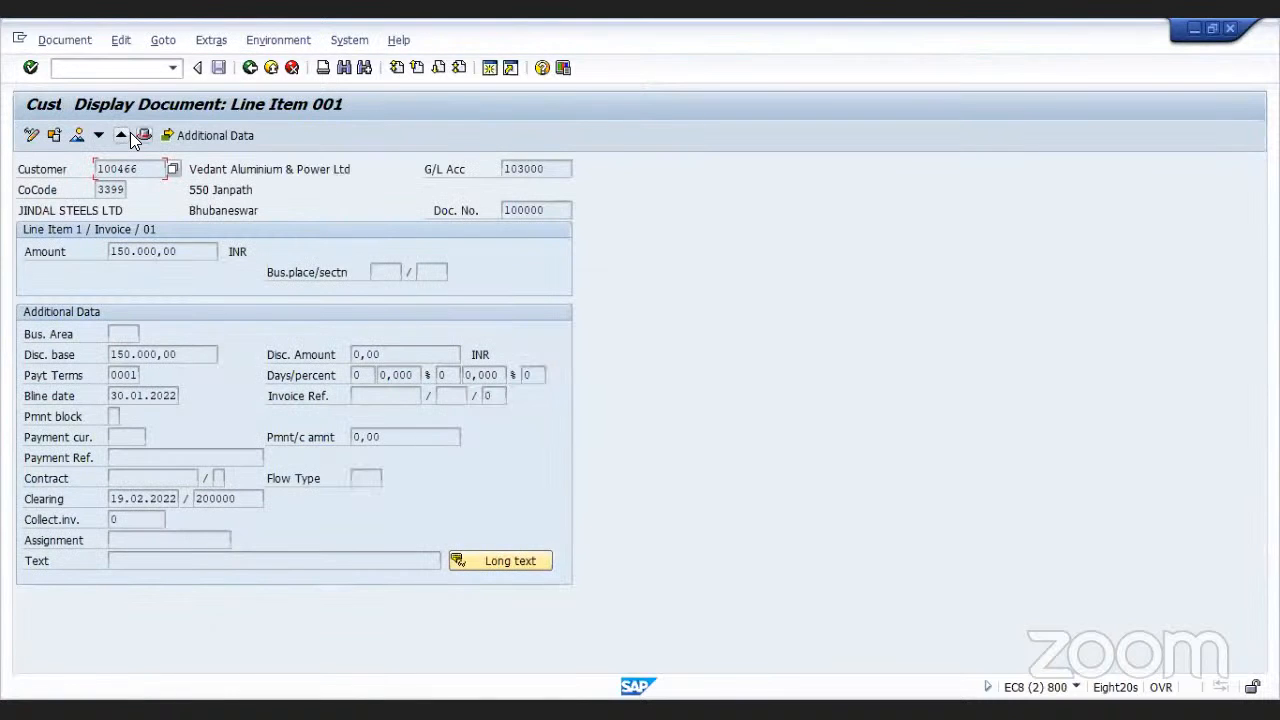
pyautogui.click(79, 136)
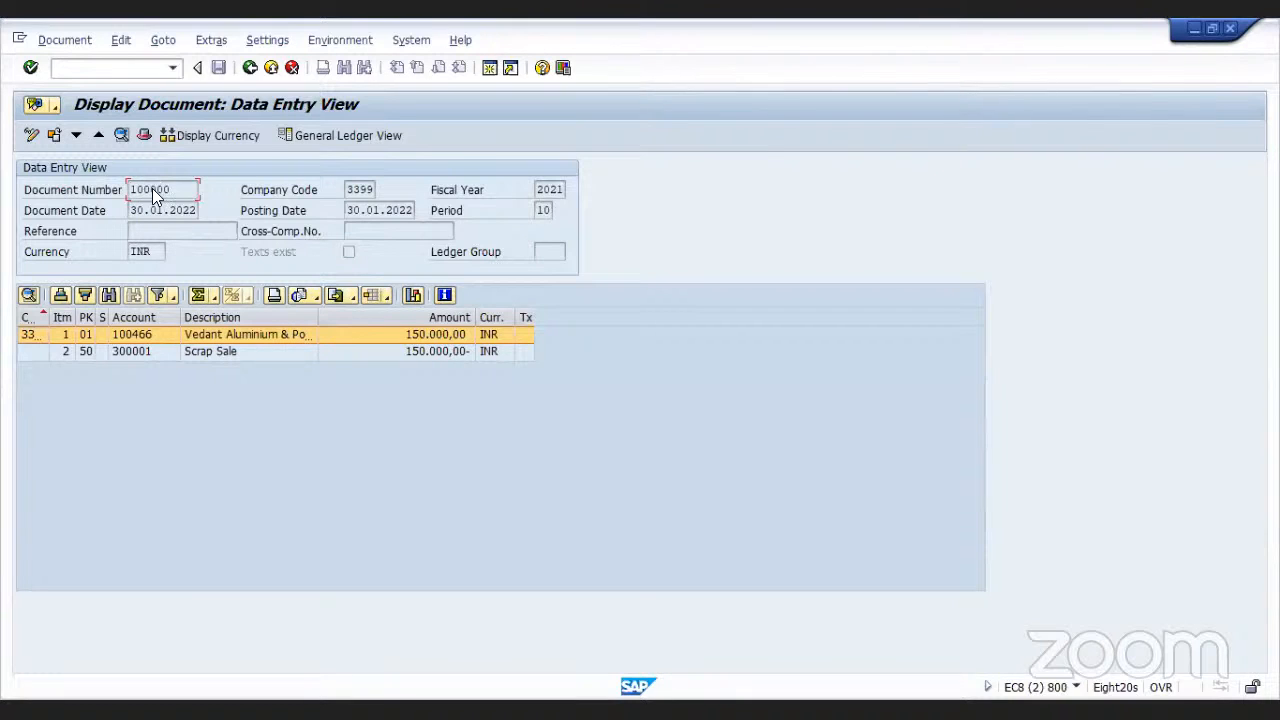
pyautogui.click(250, 68)
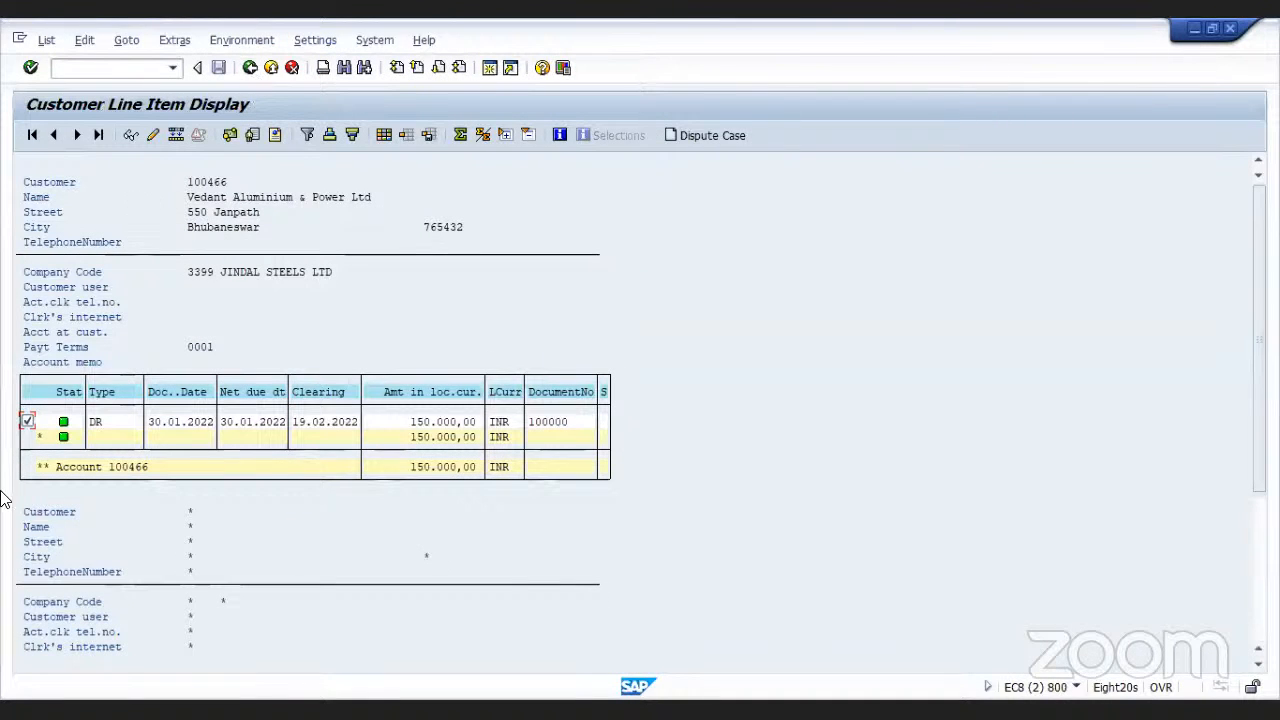
pyautogui.click(129, 136)
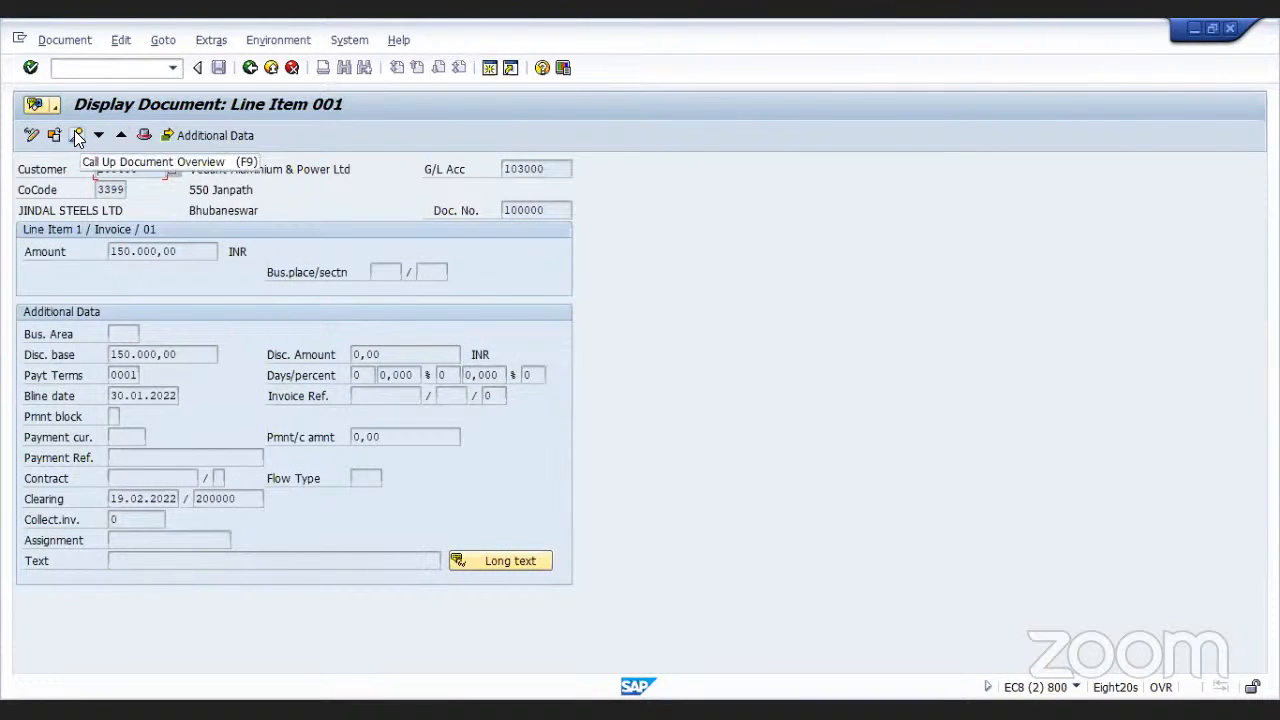
pyautogui.click(78, 137)
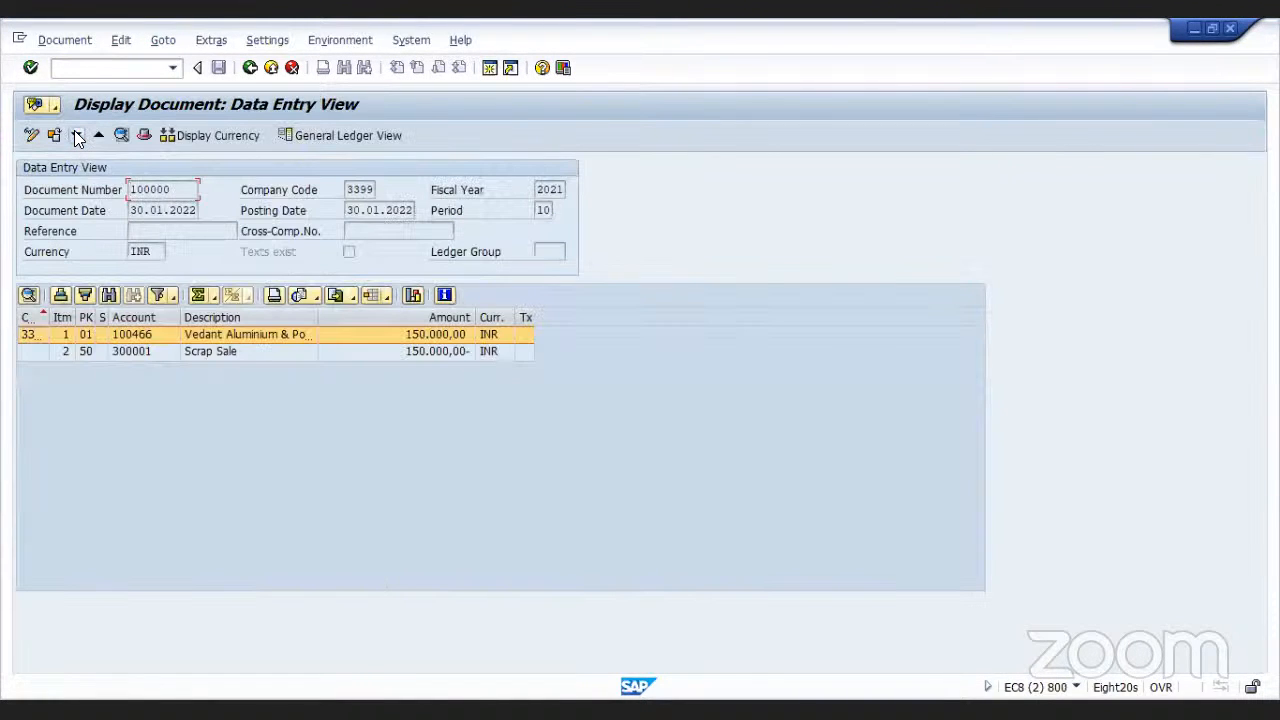
pyautogui.click(250, 68)
pyautogui.click(250, 68)
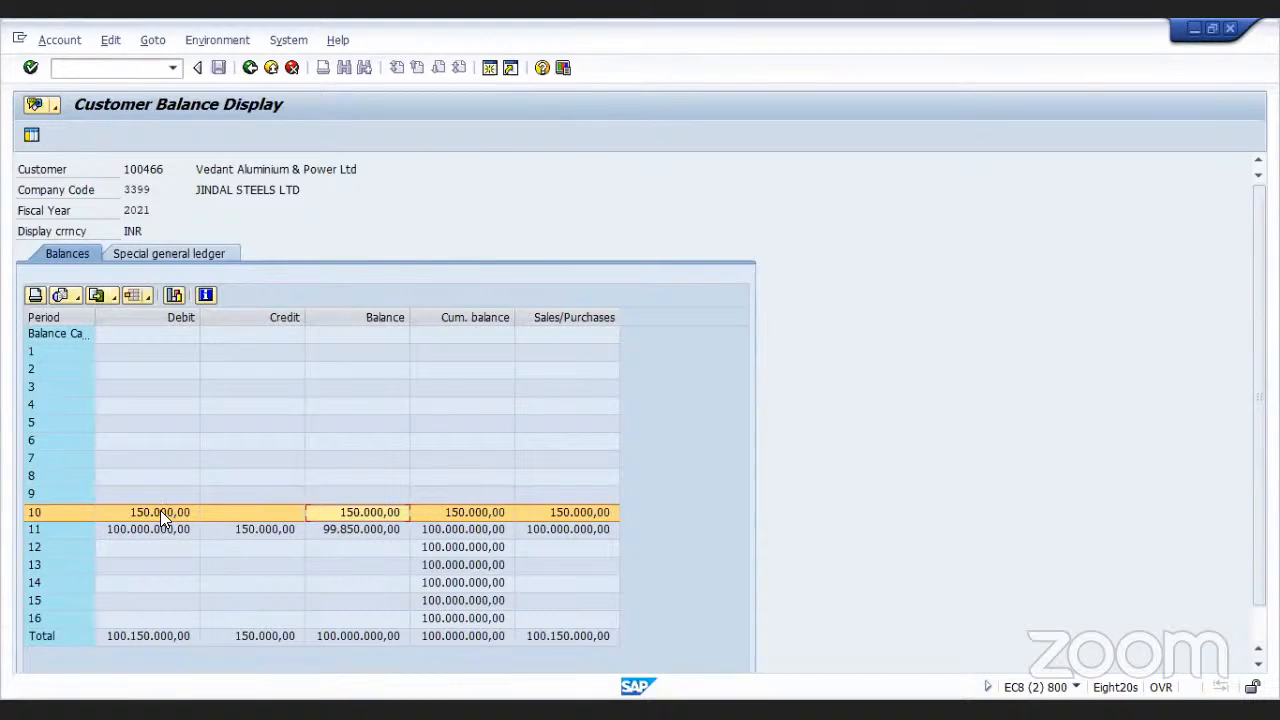
# - Trace the period 11 credit to its incoming payment document overview and return to the customer balances
pyautogui.doubleClick(270, 530)
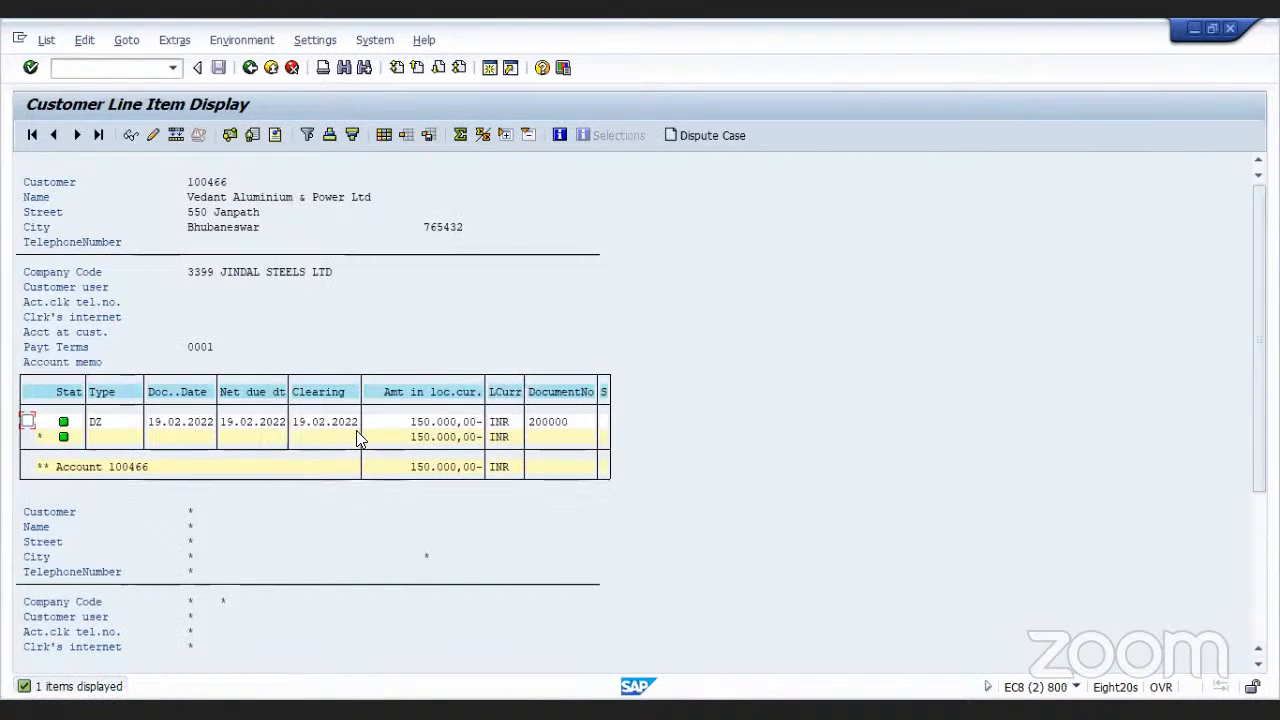
pyautogui.click(27, 423)
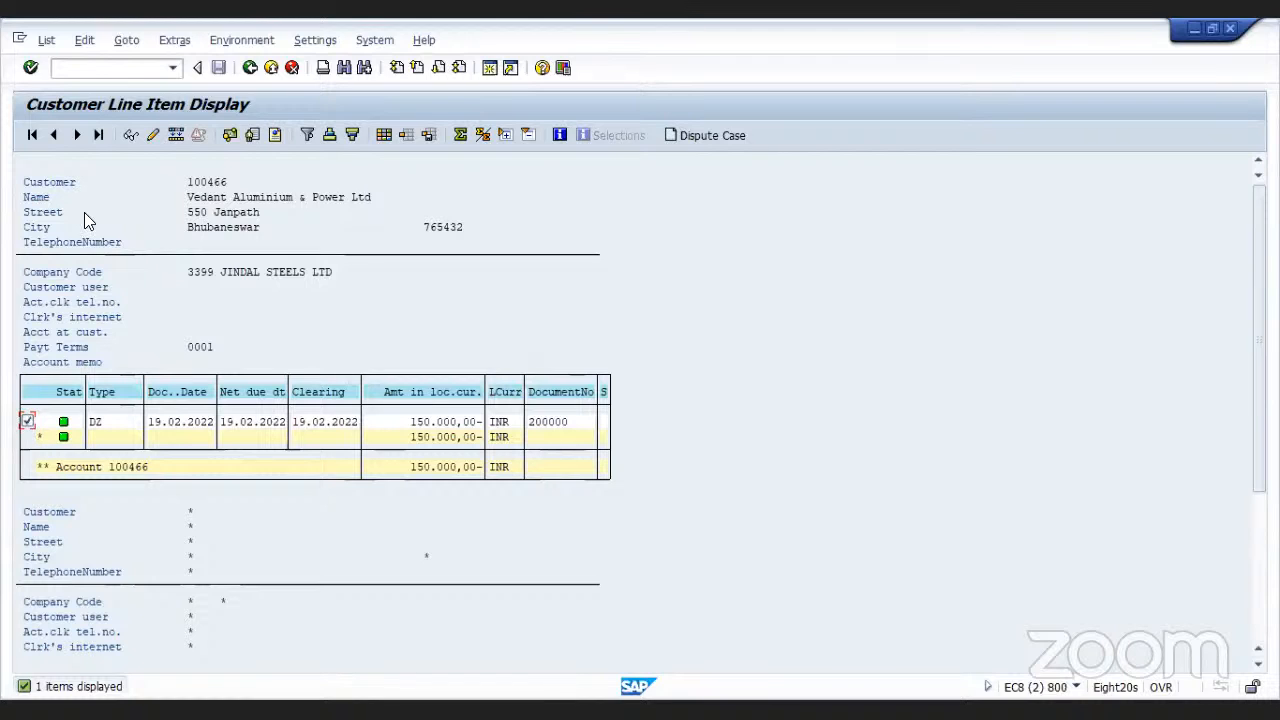
pyautogui.click(127, 135)
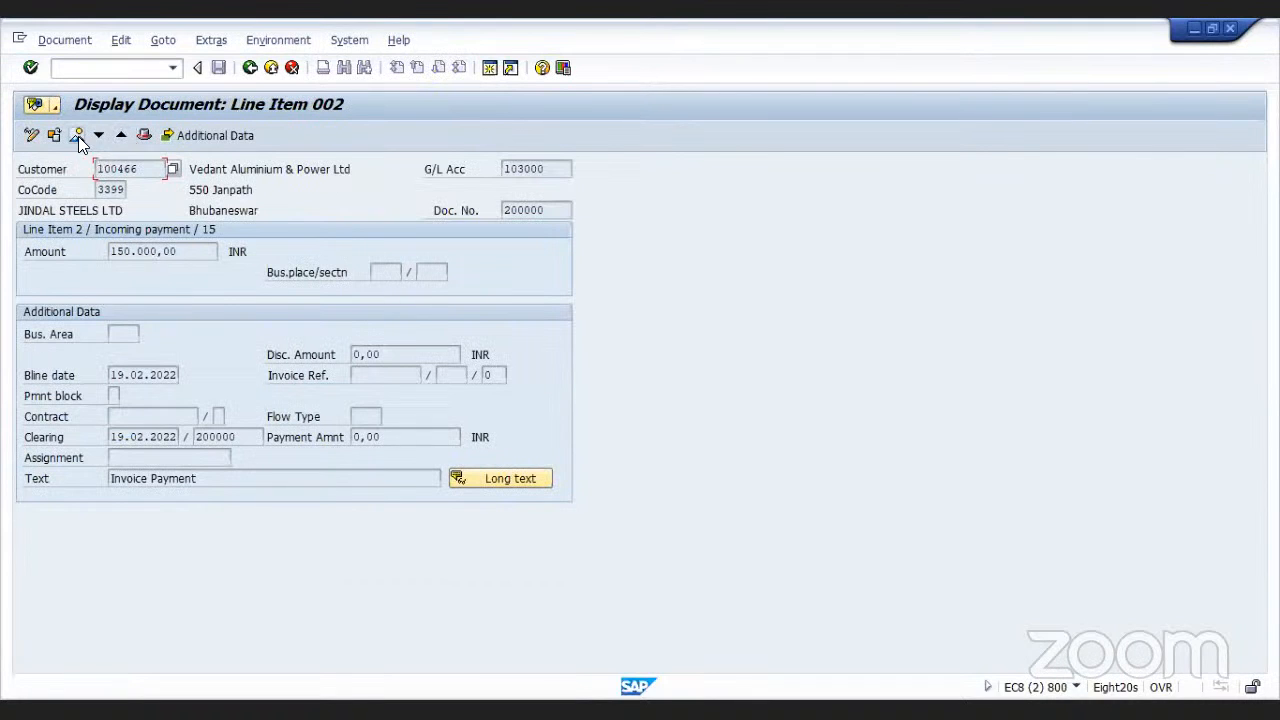
pyautogui.click(78, 134)
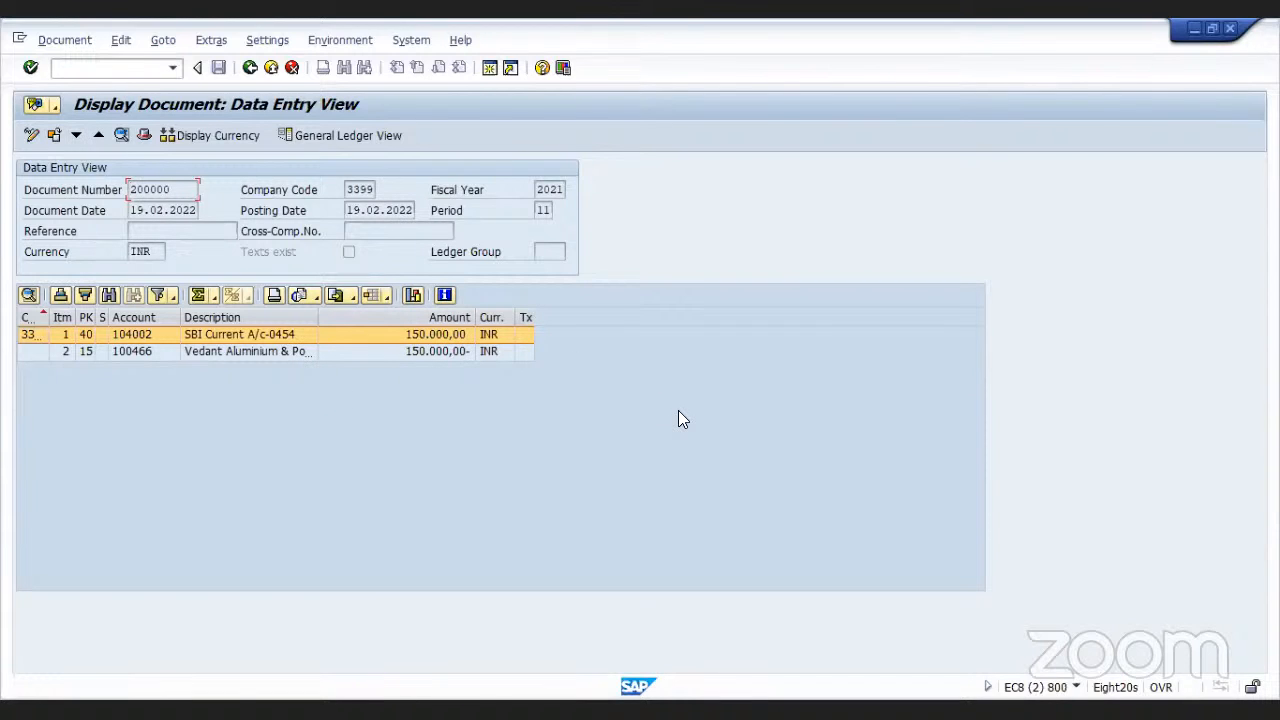
pyautogui.click(251, 72)
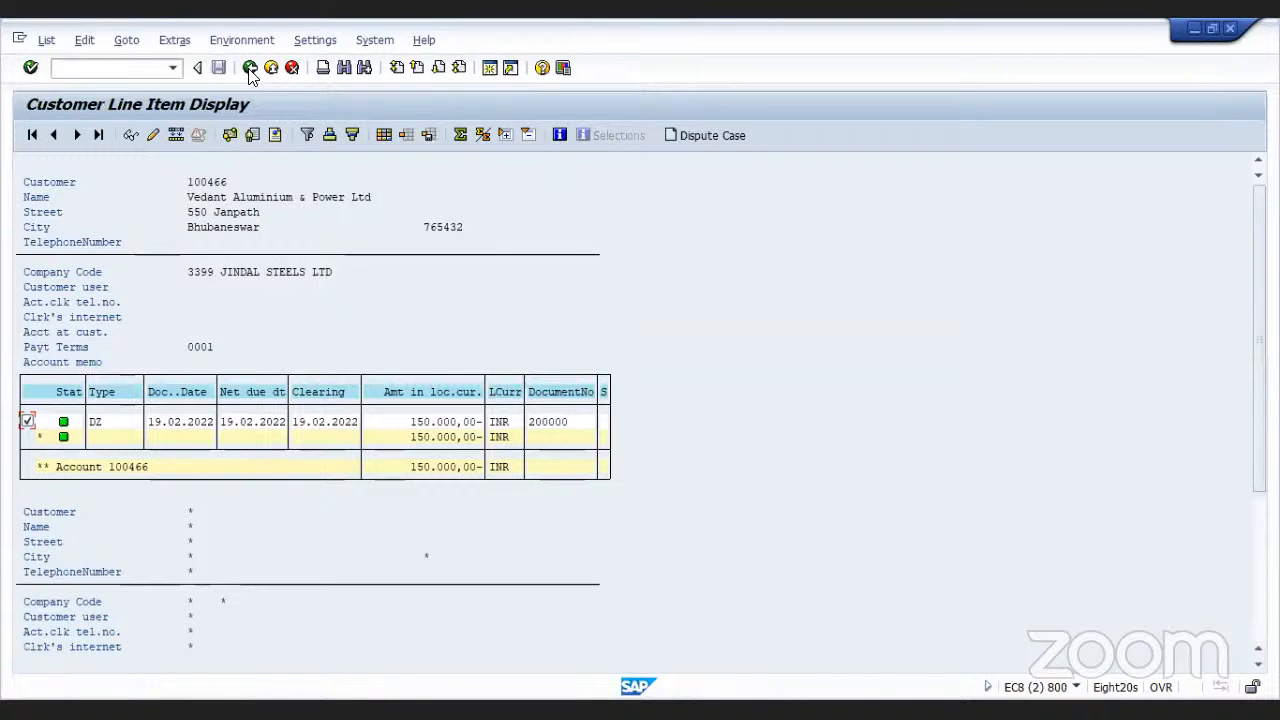
pyautogui.click(250, 72)
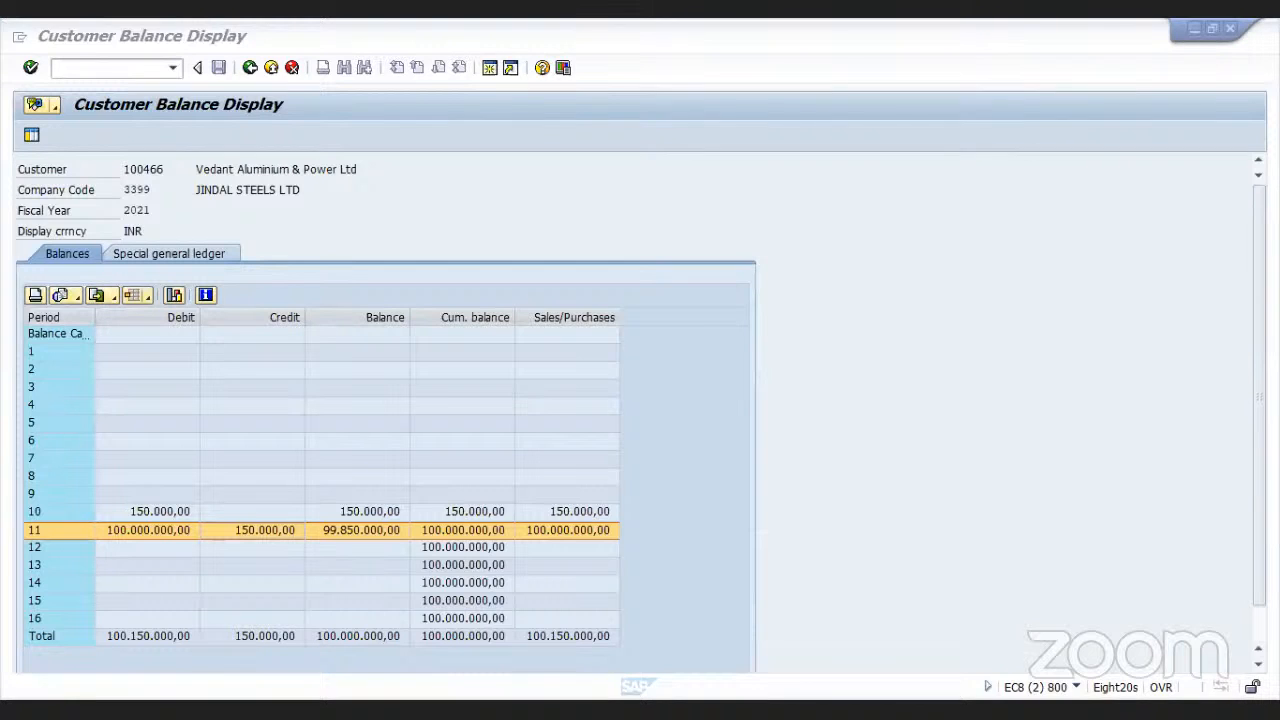
# - Leave the customer balance display and open F-28 Incoming Payments from the Document Entry folder under Accounts Receivable
pyautogui.click(207, 36)
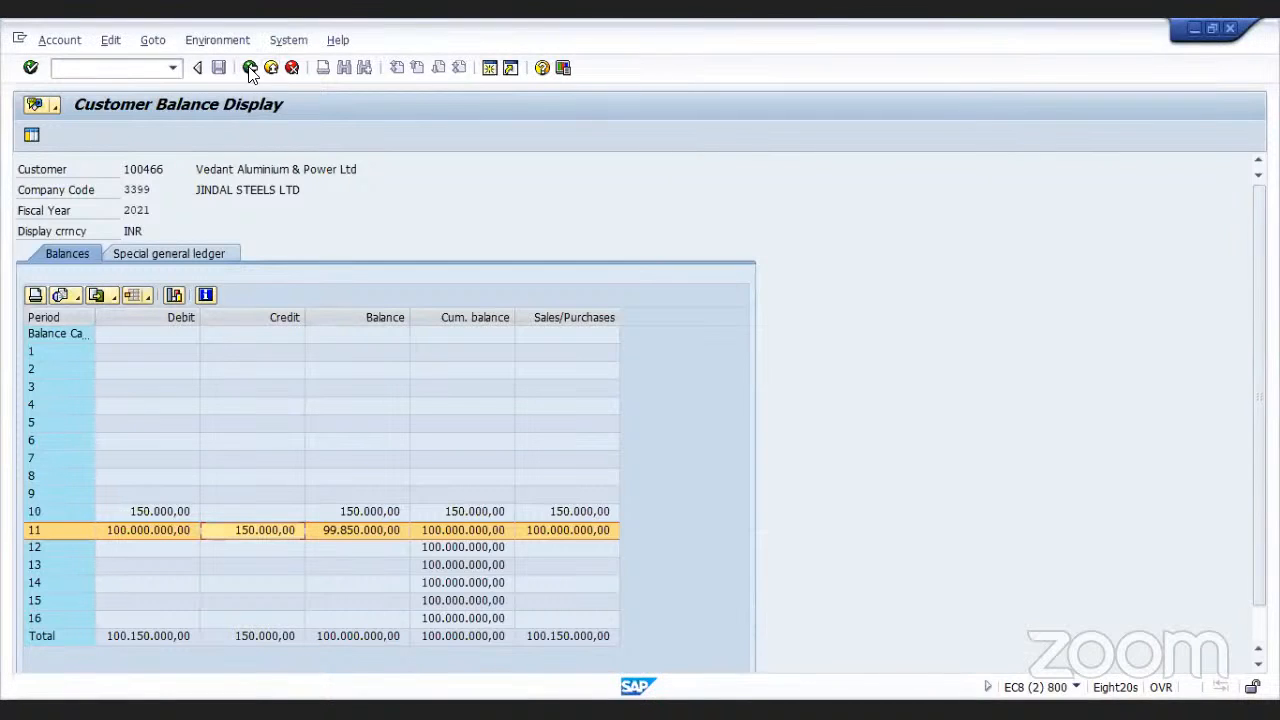
pyautogui.click(251, 68)
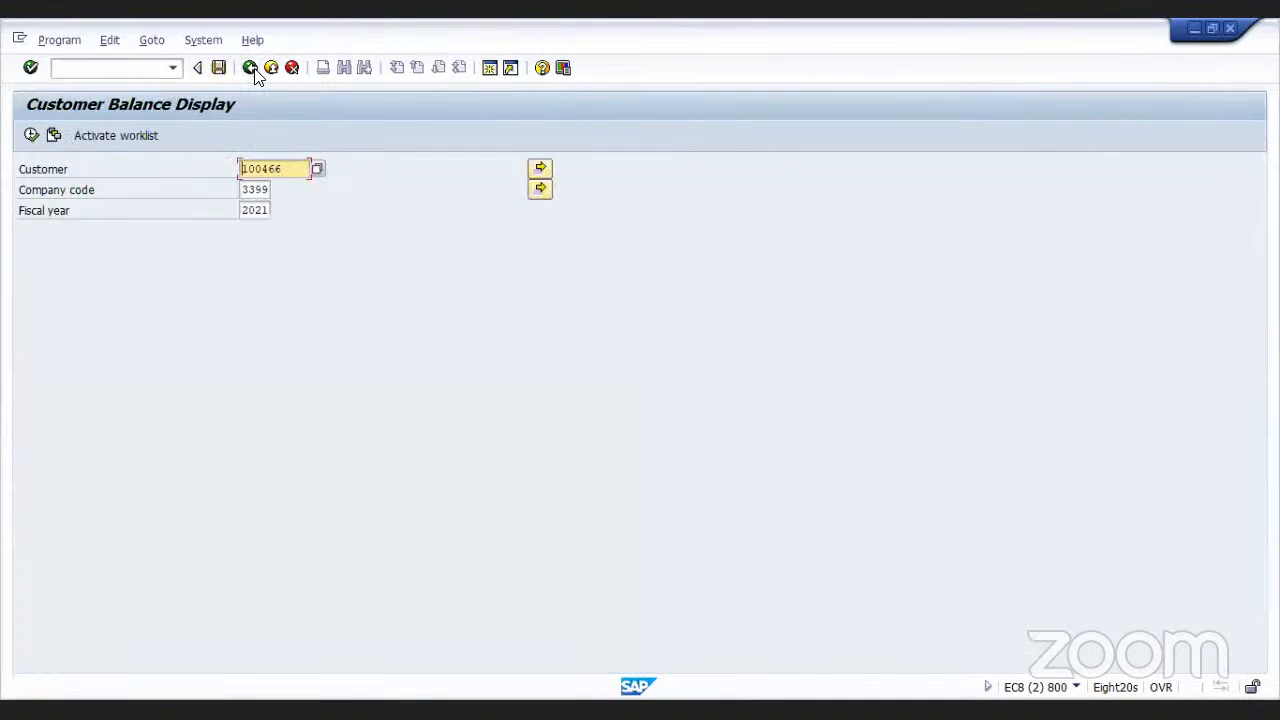
pyautogui.click(251, 68)
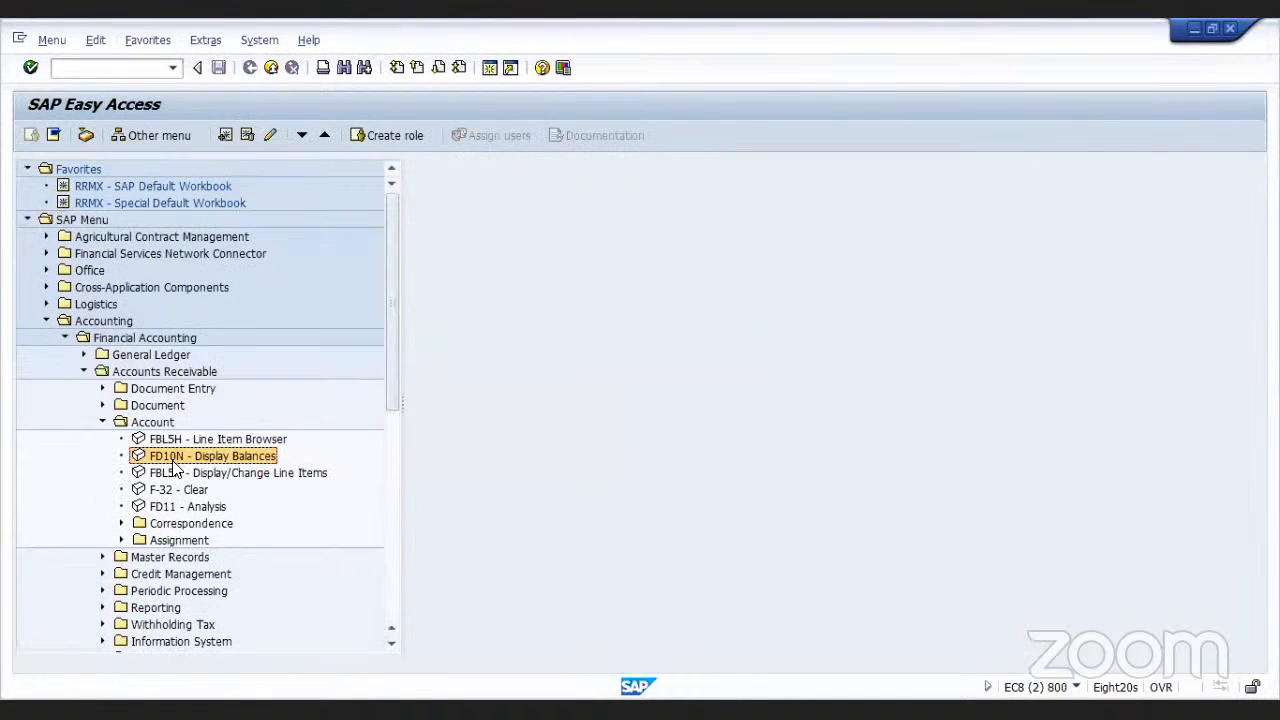
pyautogui.click(104, 424)
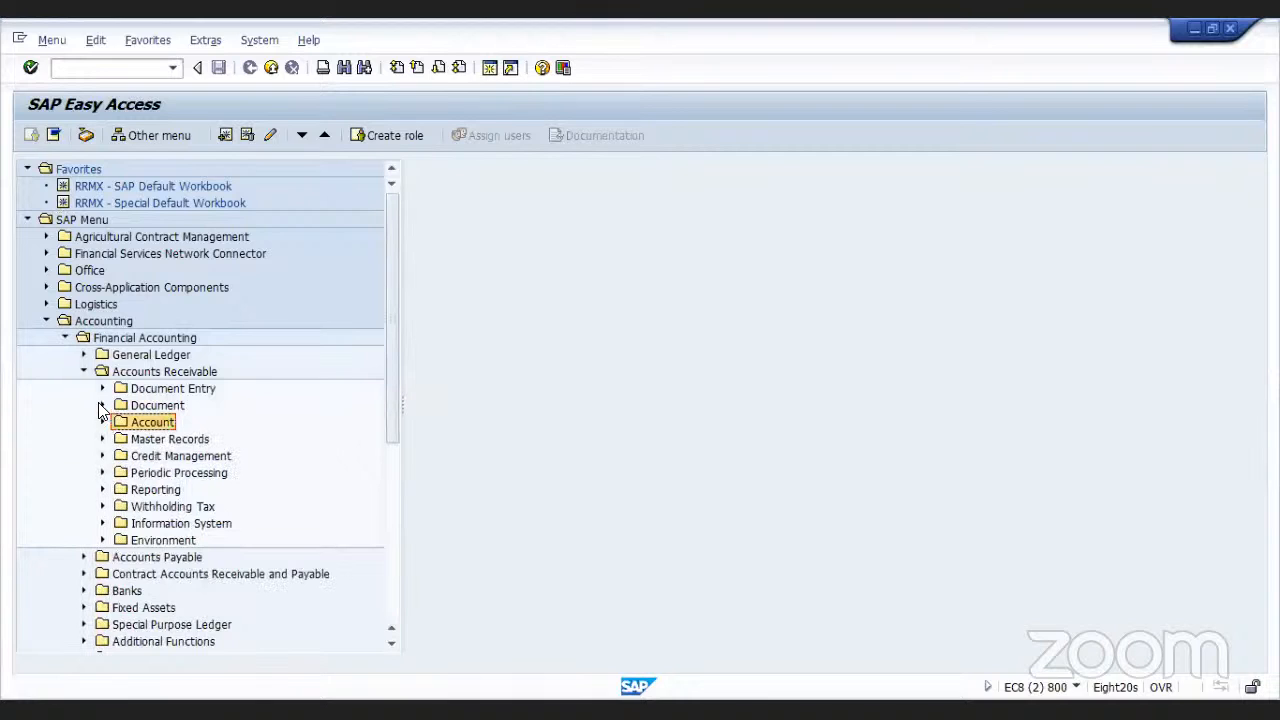
pyautogui.click(102, 390)
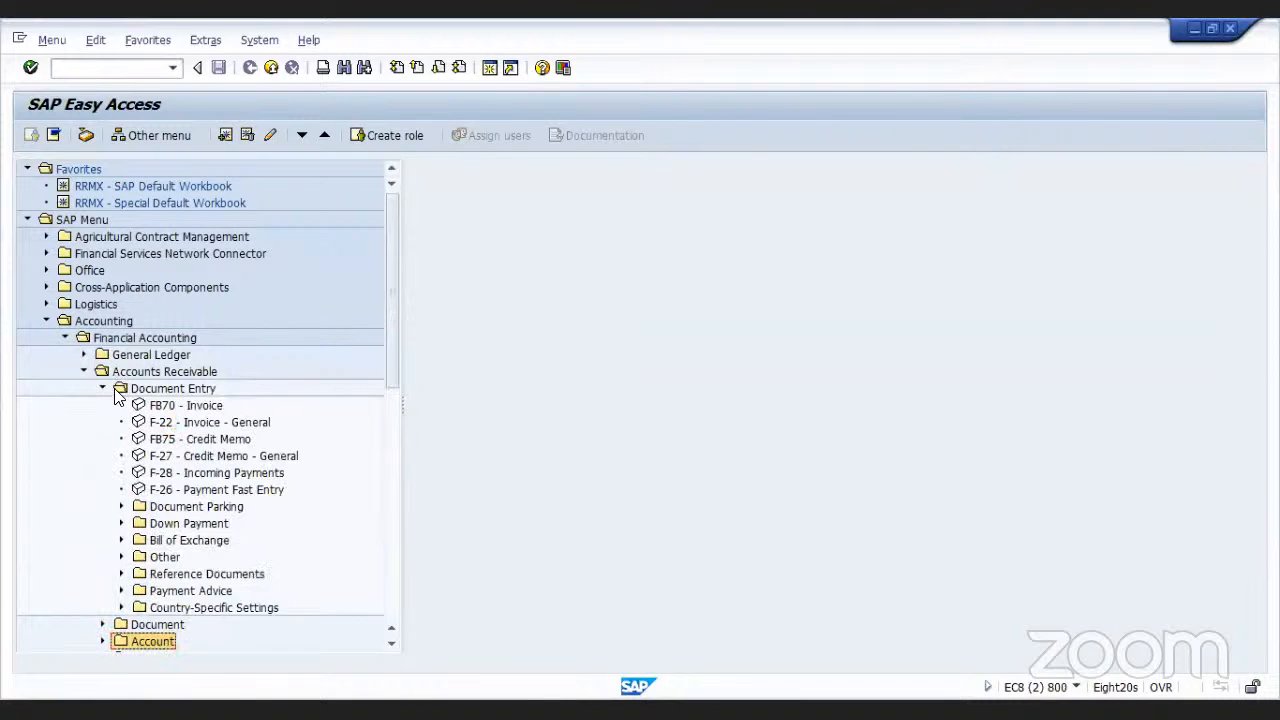
pyautogui.doubleClick(140, 476)
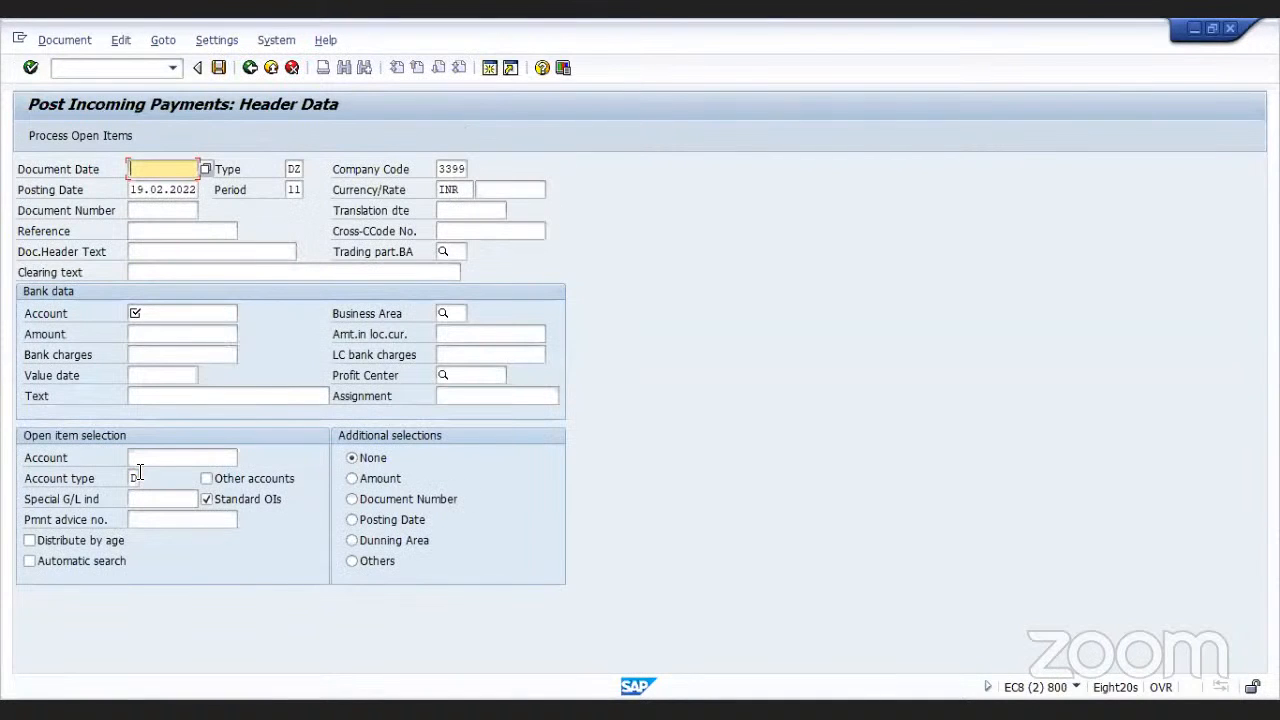
# - Set the document date to 19.02.2022 and choose company code 3399's SBI Current A/C ledger account as the bank account
pyautogui.write('19.02.2022')
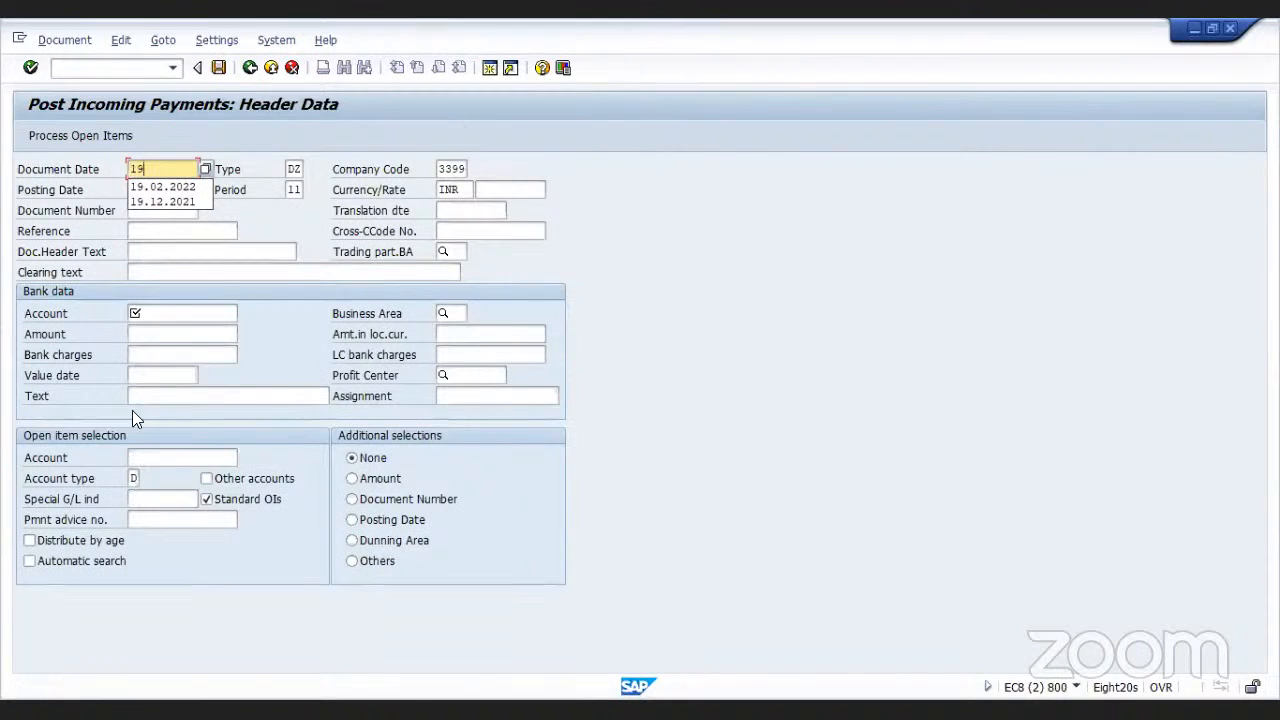
pyautogui.click(160, 188)
pyautogui.click(156, 315)
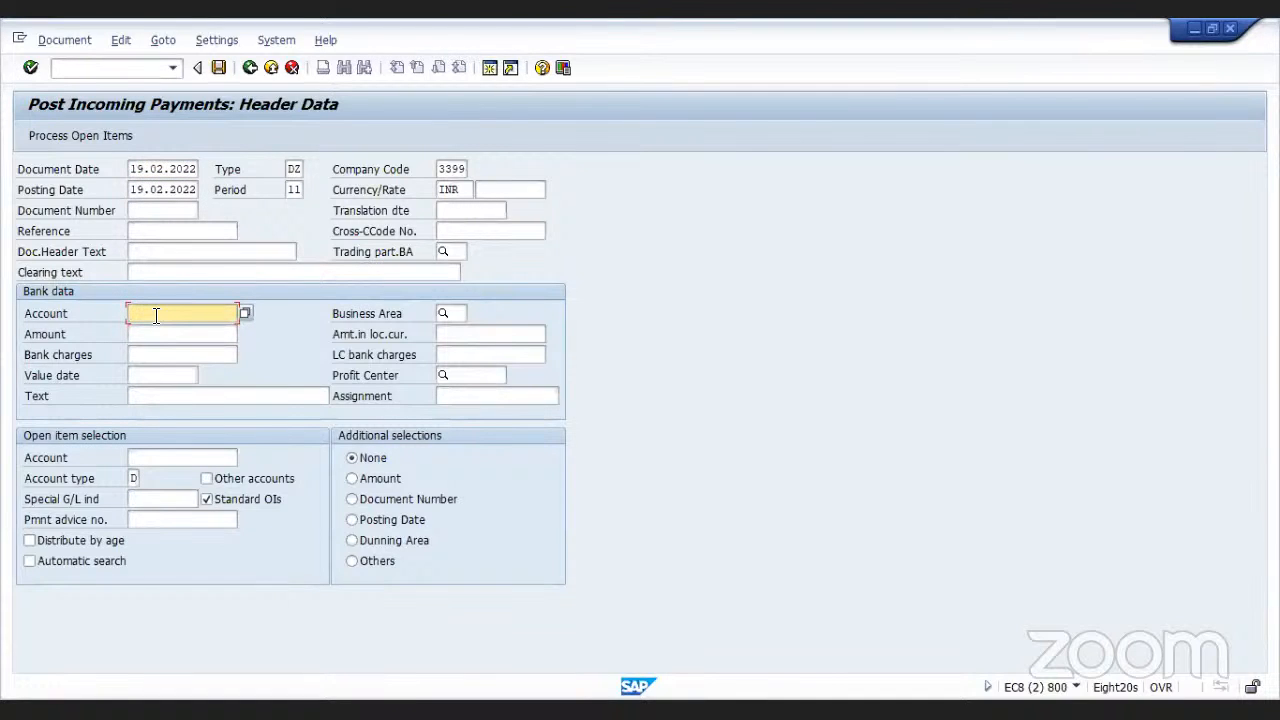
pyautogui.click(156, 315)
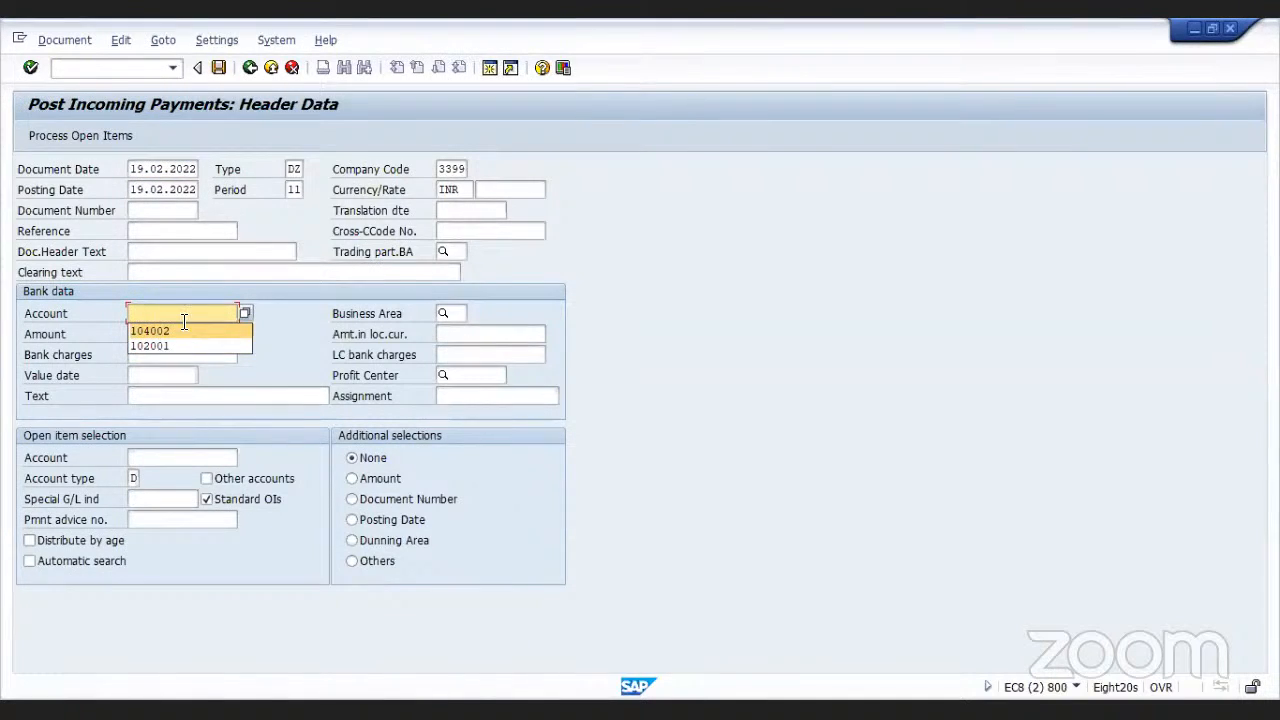
pyautogui.click(245, 313)
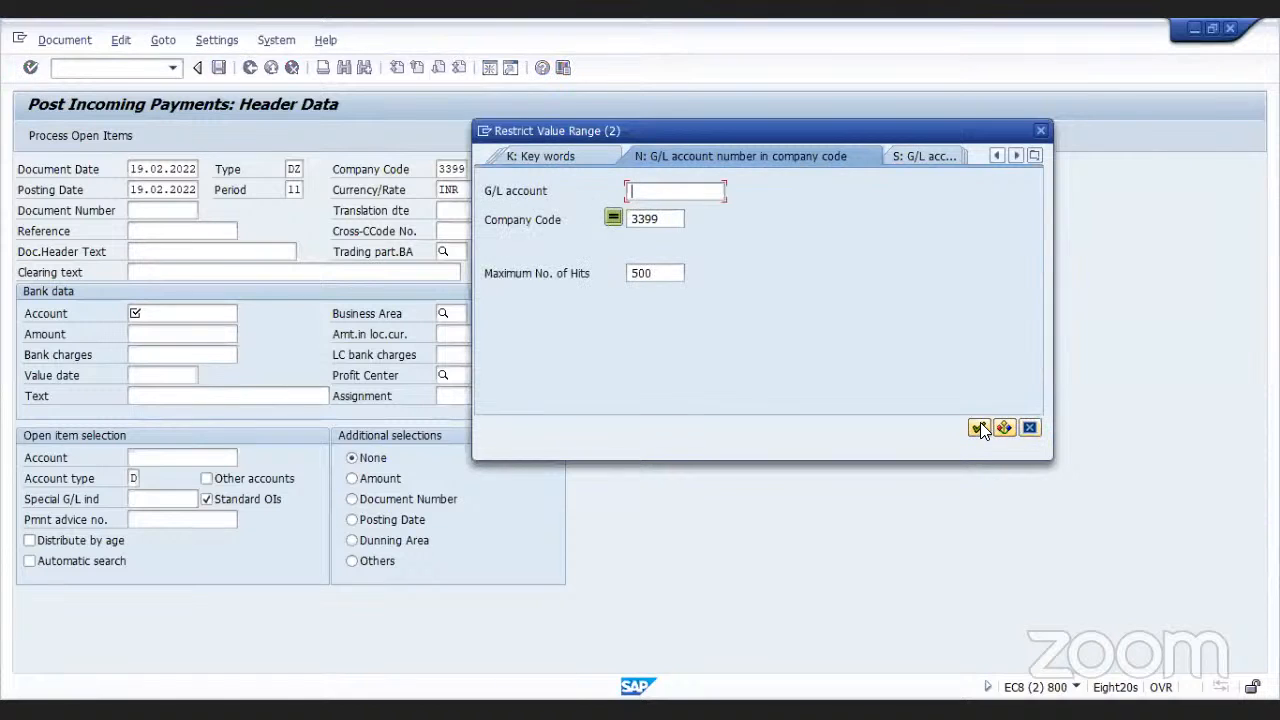
pyautogui.click(978, 426)
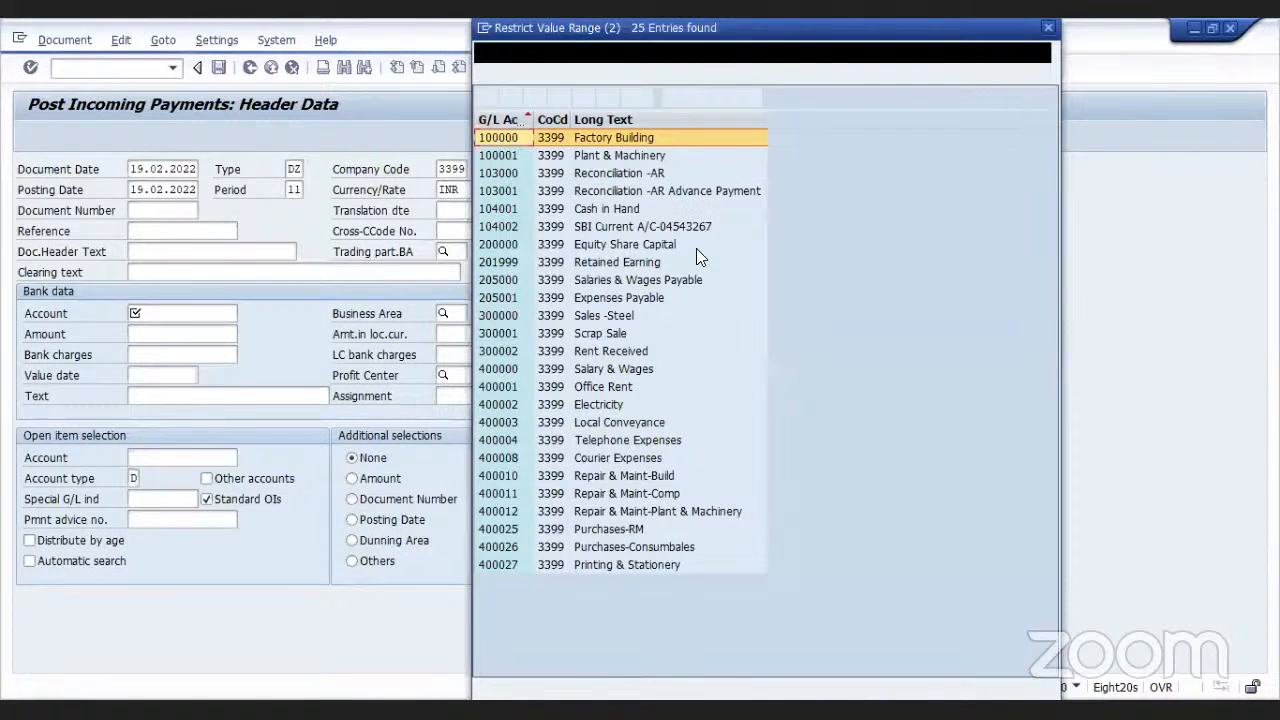
pyautogui.click(650, 226)
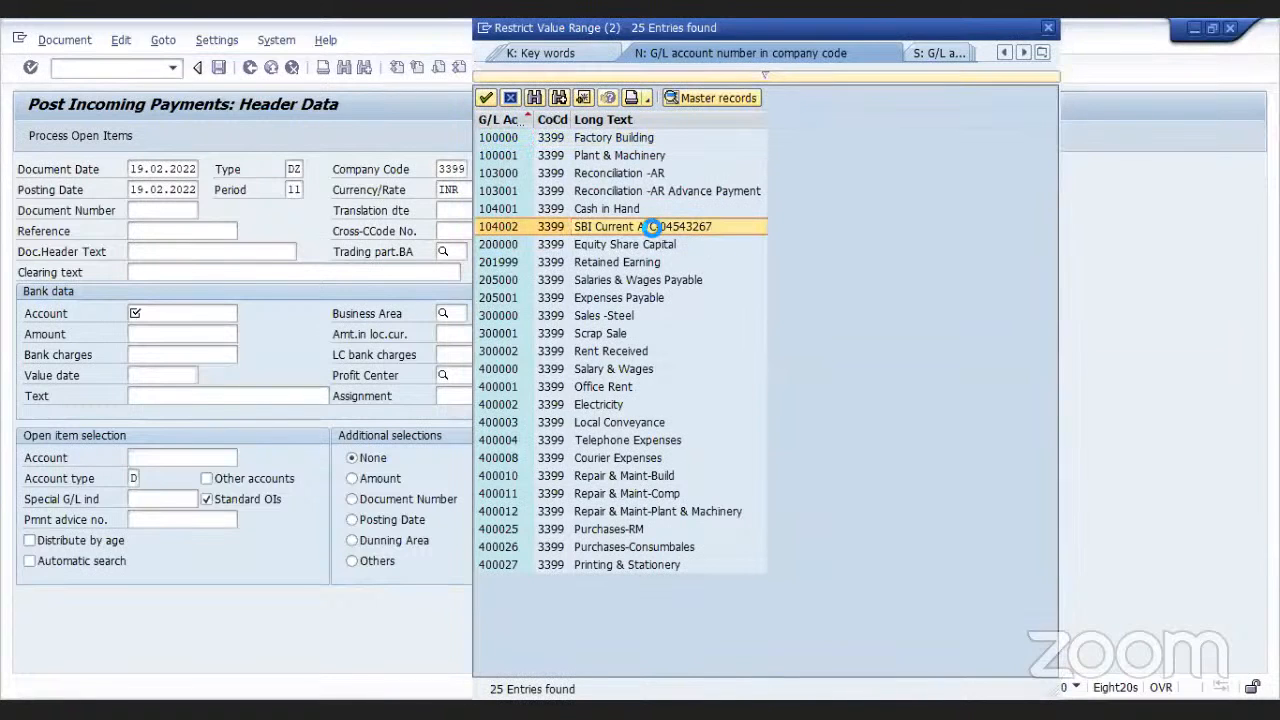
pyautogui.press('Return')
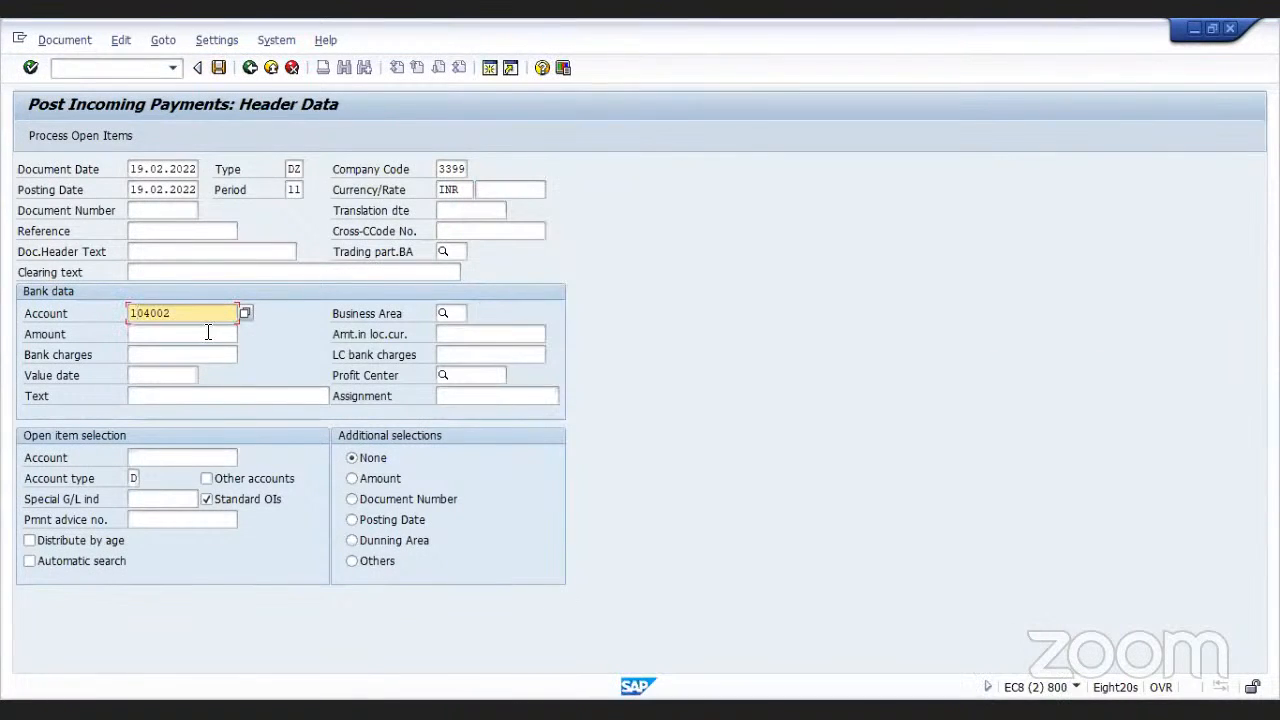
# - Set the incoming payment's bank amount to 50000000
pyautogui.click(208, 333)
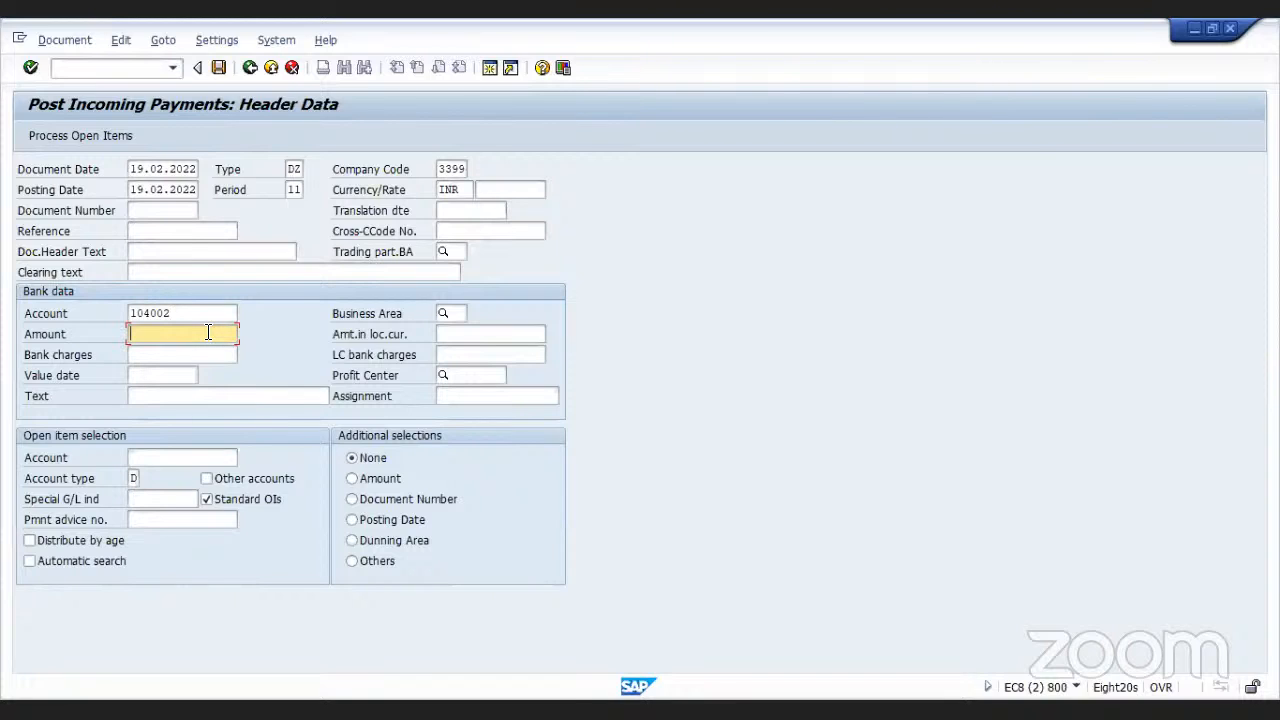
pyautogui.write('5')
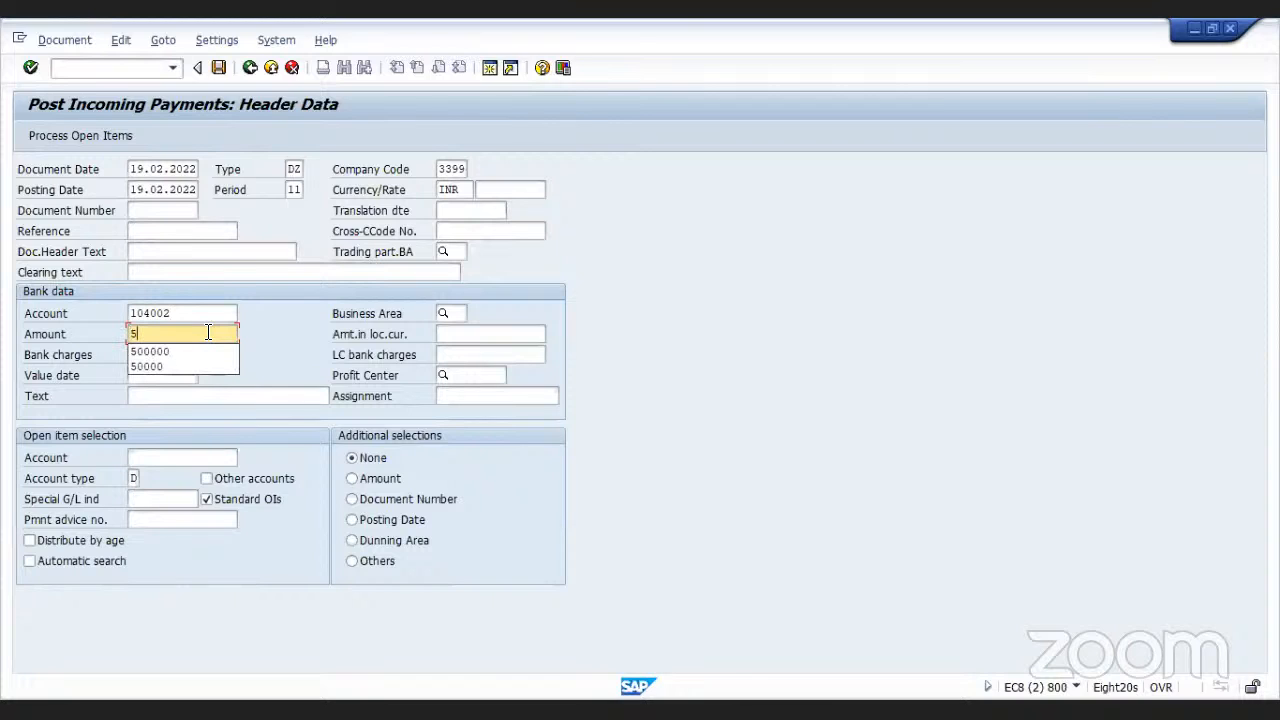
pyautogui.write('000000')
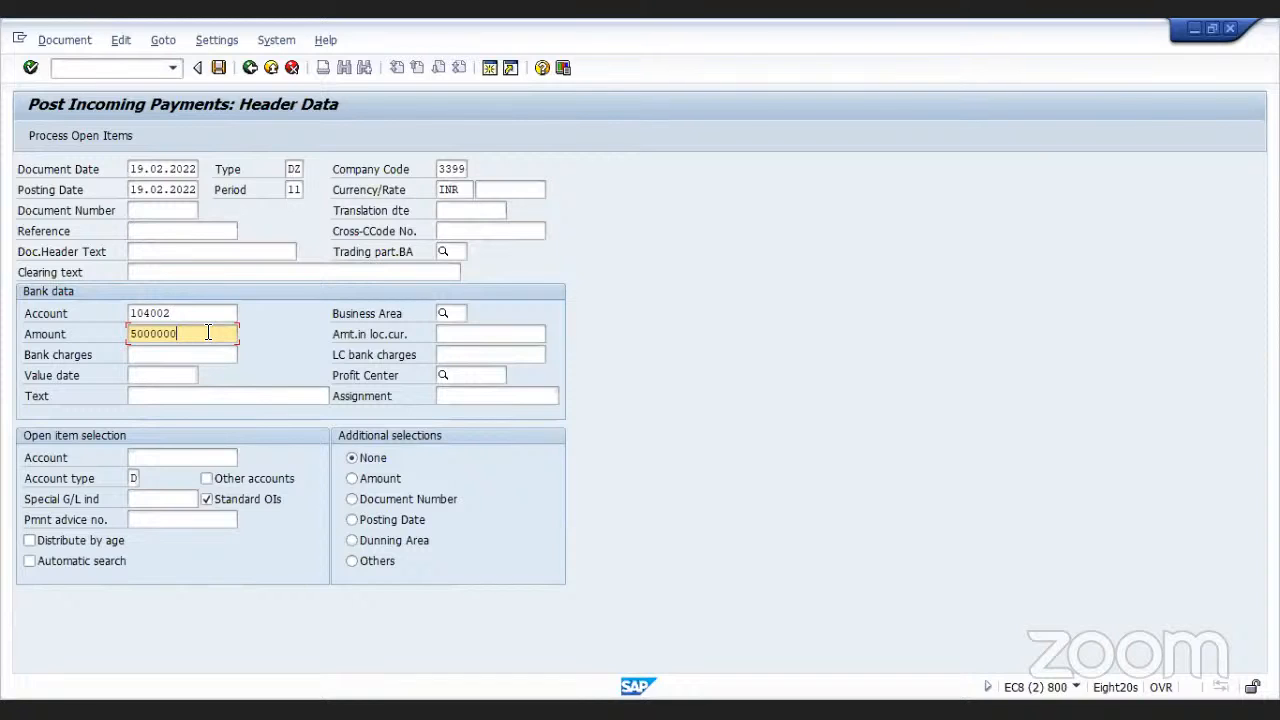
pyautogui.write('0')
# - Choose Vedant Aluminium & Power from company code 3399's customers as the open item account and process its open items
pyautogui.click(168, 457)
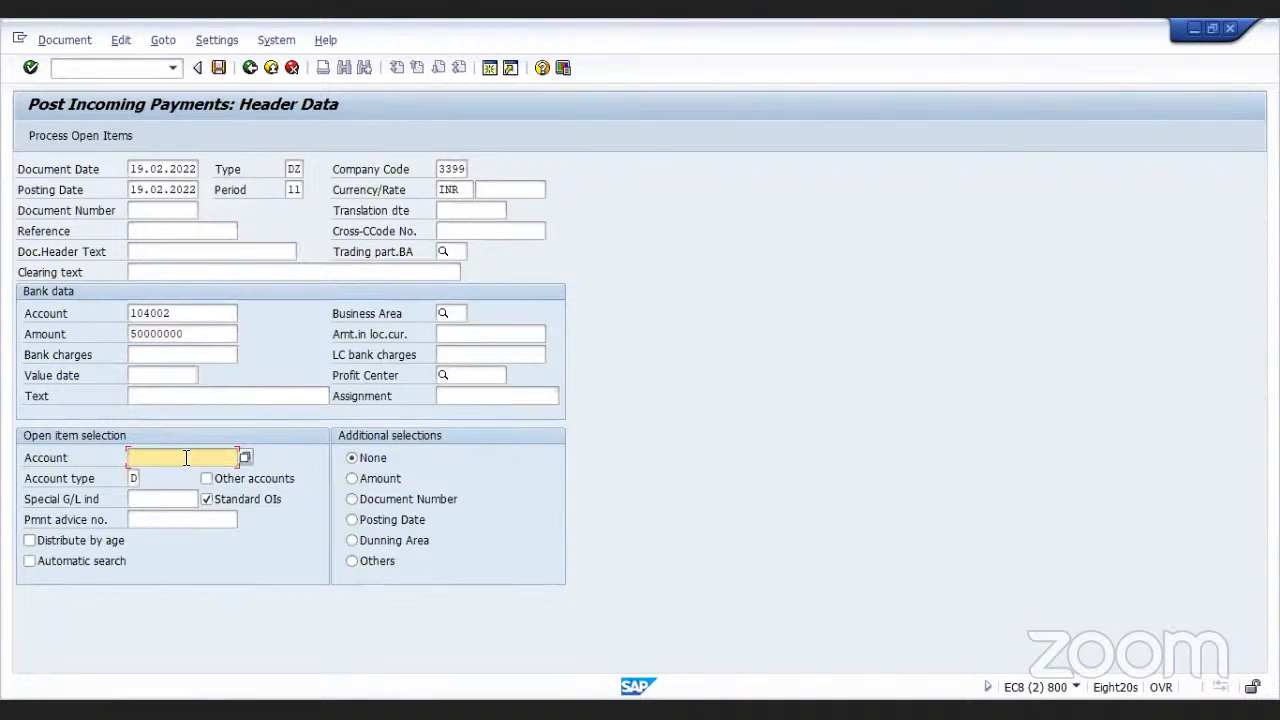
pyautogui.click(241, 457)
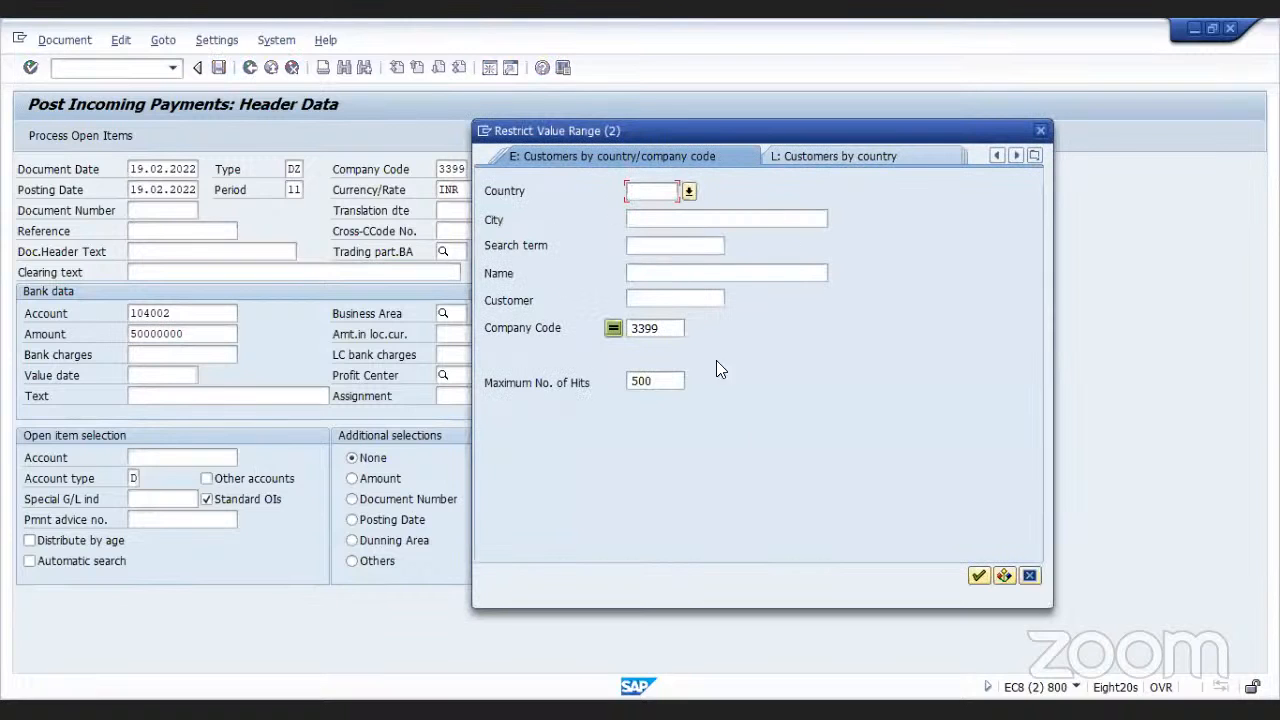
pyautogui.click(977, 576)
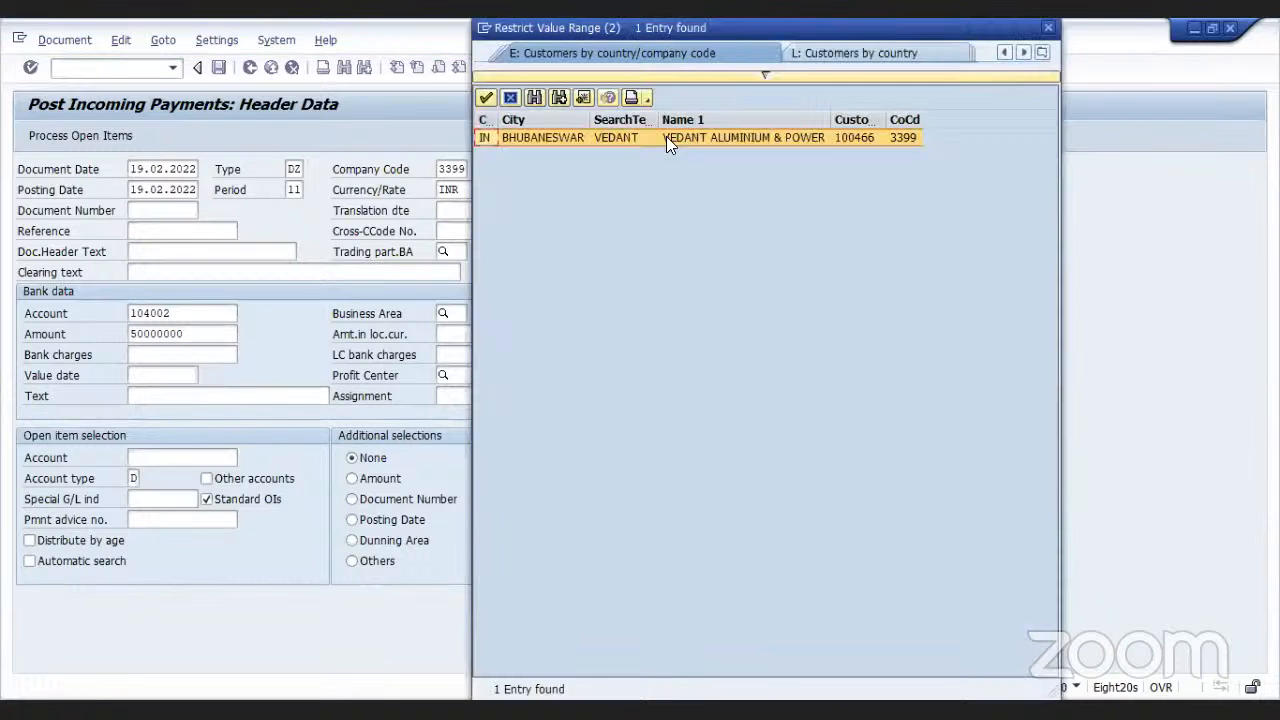
pyautogui.doubleClick(667, 137)
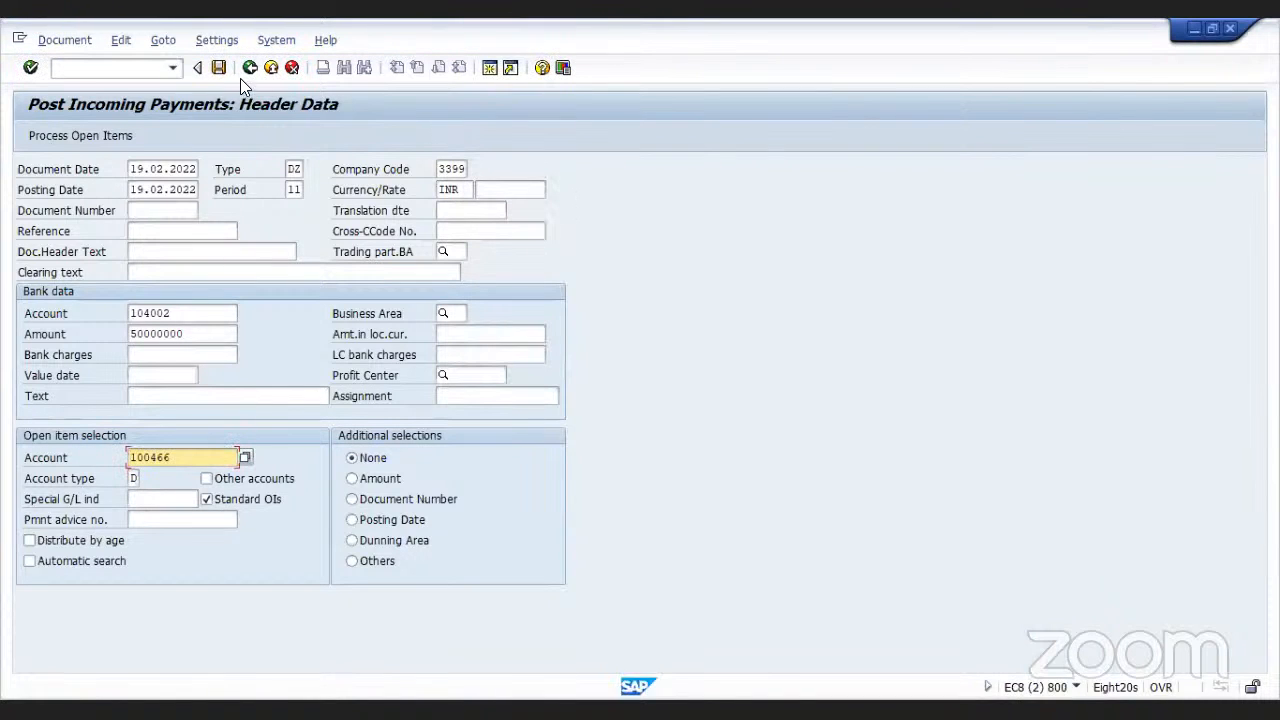
pyautogui.click(80, 135)
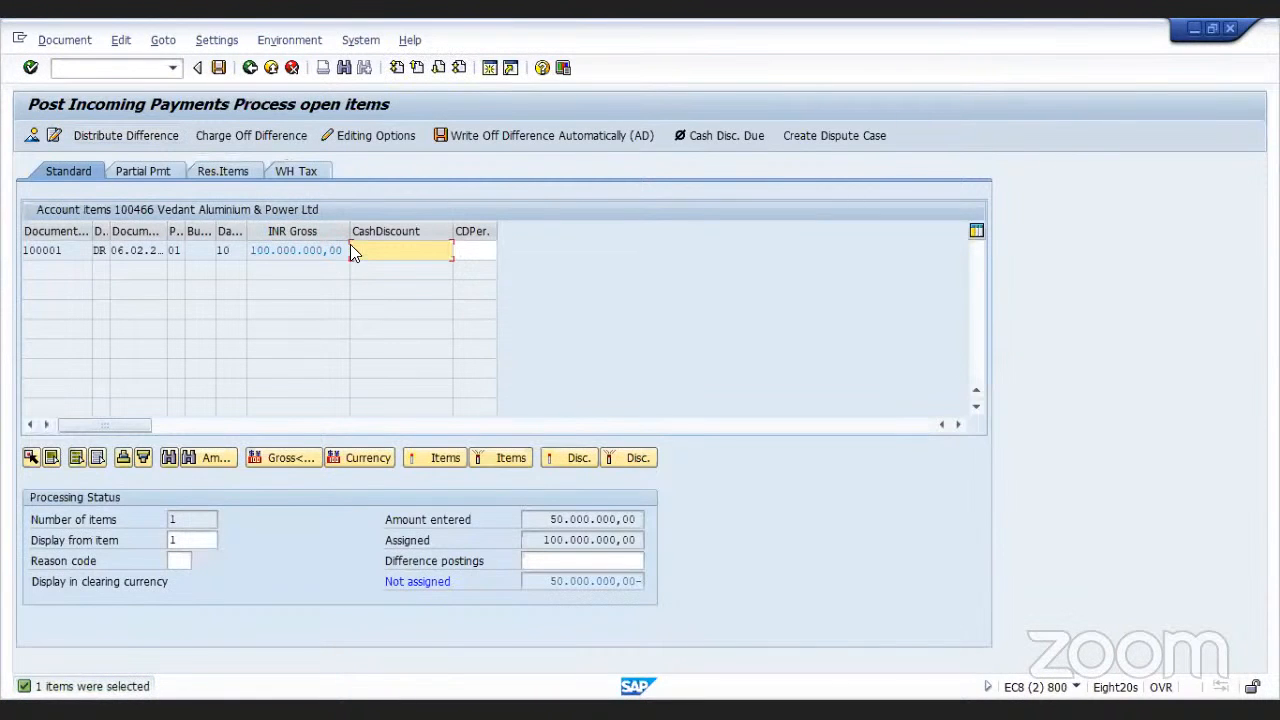
# - Enter a partial payment amount of 50000000 against the customer's open invoice
pyautogui.click(172, 168)
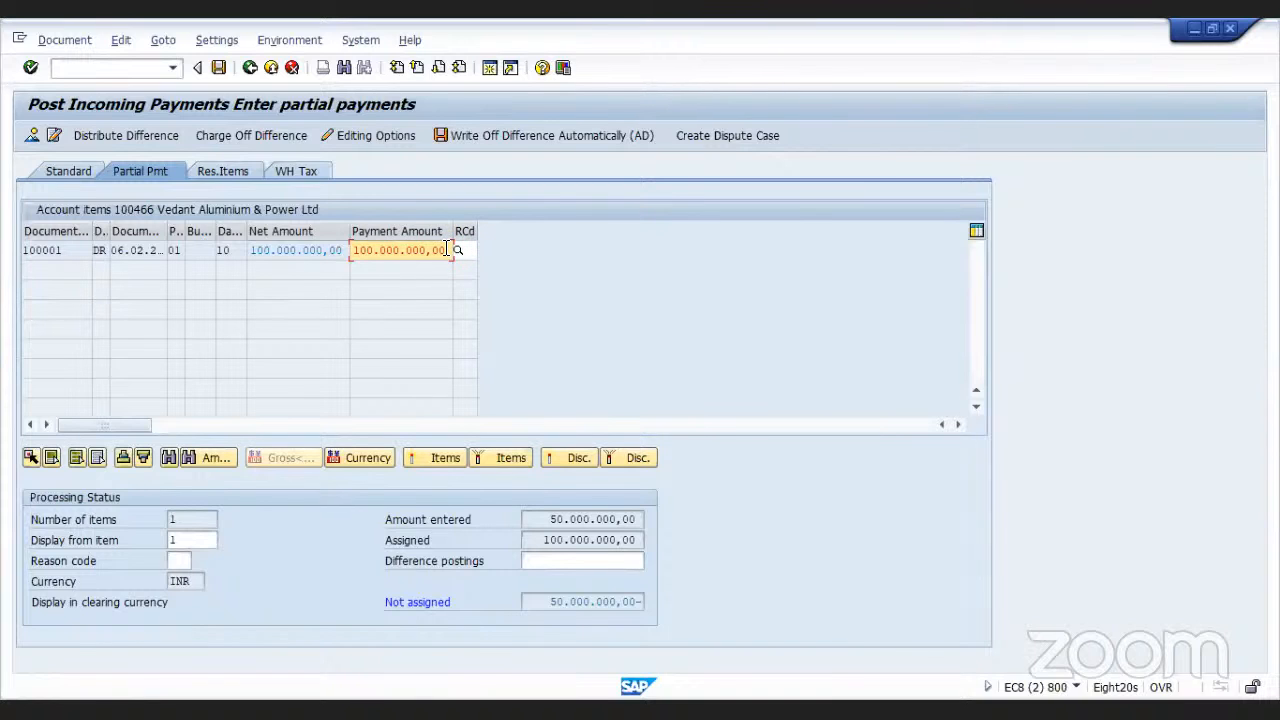
pyautogui.click(445, 458)
pyautogui.click(301, 253)
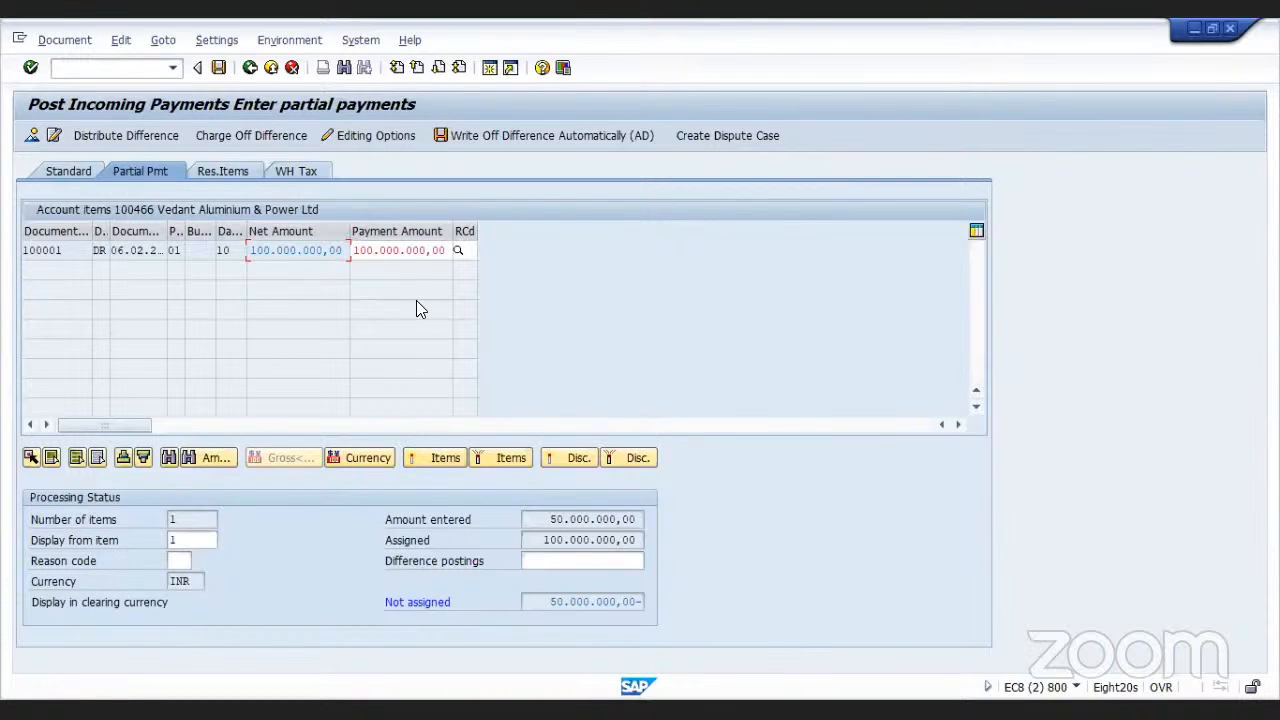
pyautogui.doubleClick(444, 251)
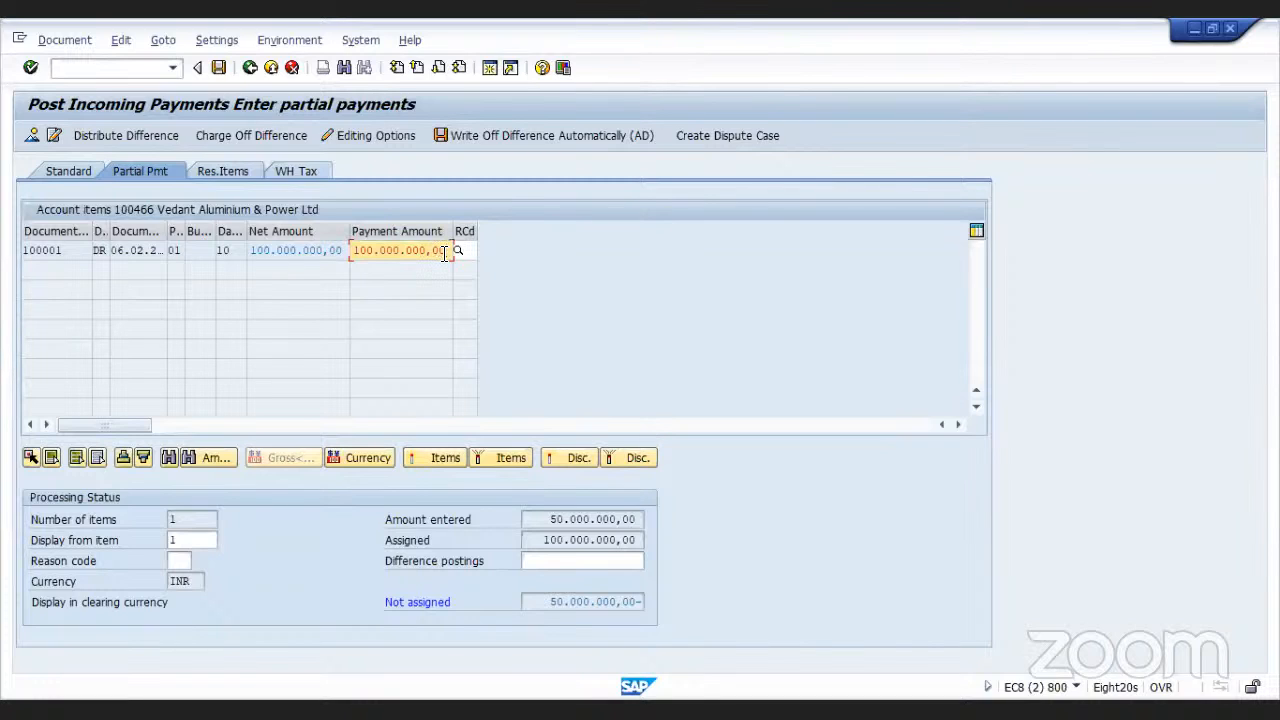
pyautogui.press('BackSpace')
pyautogui.press('BackSpace')
pyautogui.press('BackSpace')
pyautogui.press('BackSpace')
pyautogui.press('BackSpace')
pyautogui.press('BackSpace')
pyautogui.press('BackSpace')
pyautogui.press('BackSpace')
pyautogui.press('BackSpace')
pyautogui.press('BackSpace')
pyautogui.press('BackSpace')
pyautogui.press('BackSpace')
pyautogui.press('BackSpace')
pyautogui.press('BackSpace')
pyautogui.press('BackSpace')
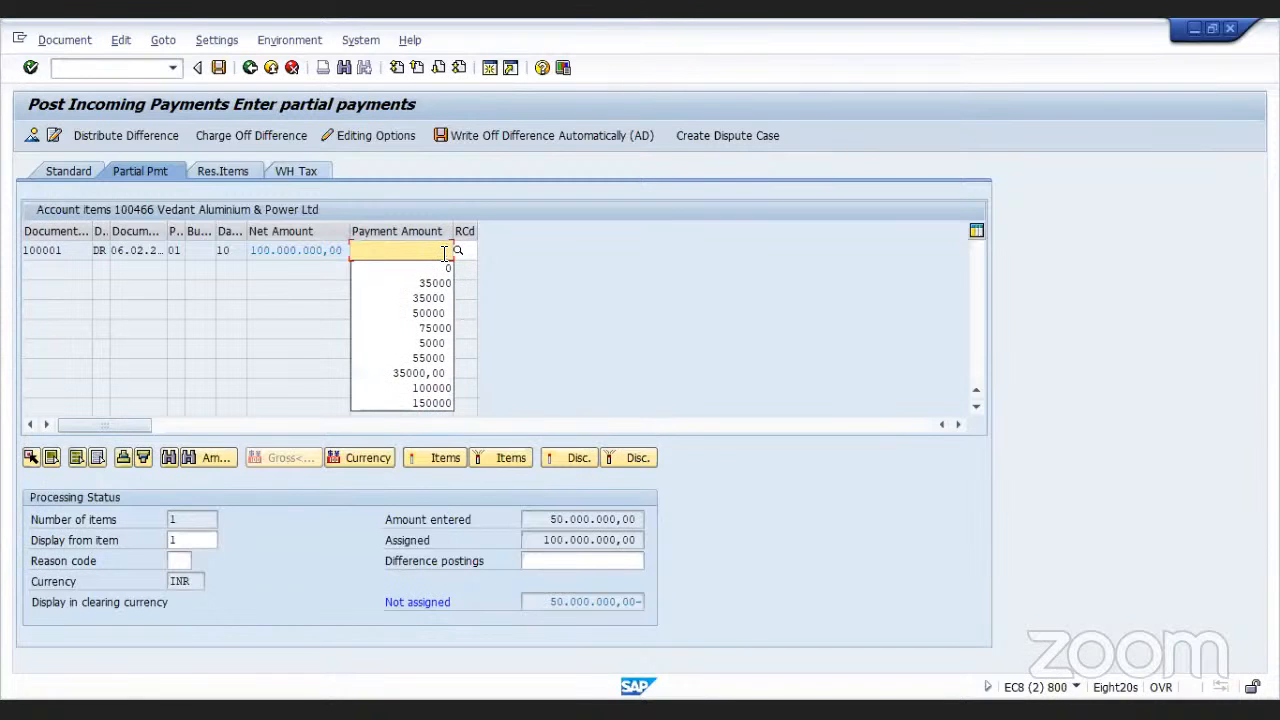
pyautogui.press('Escape')
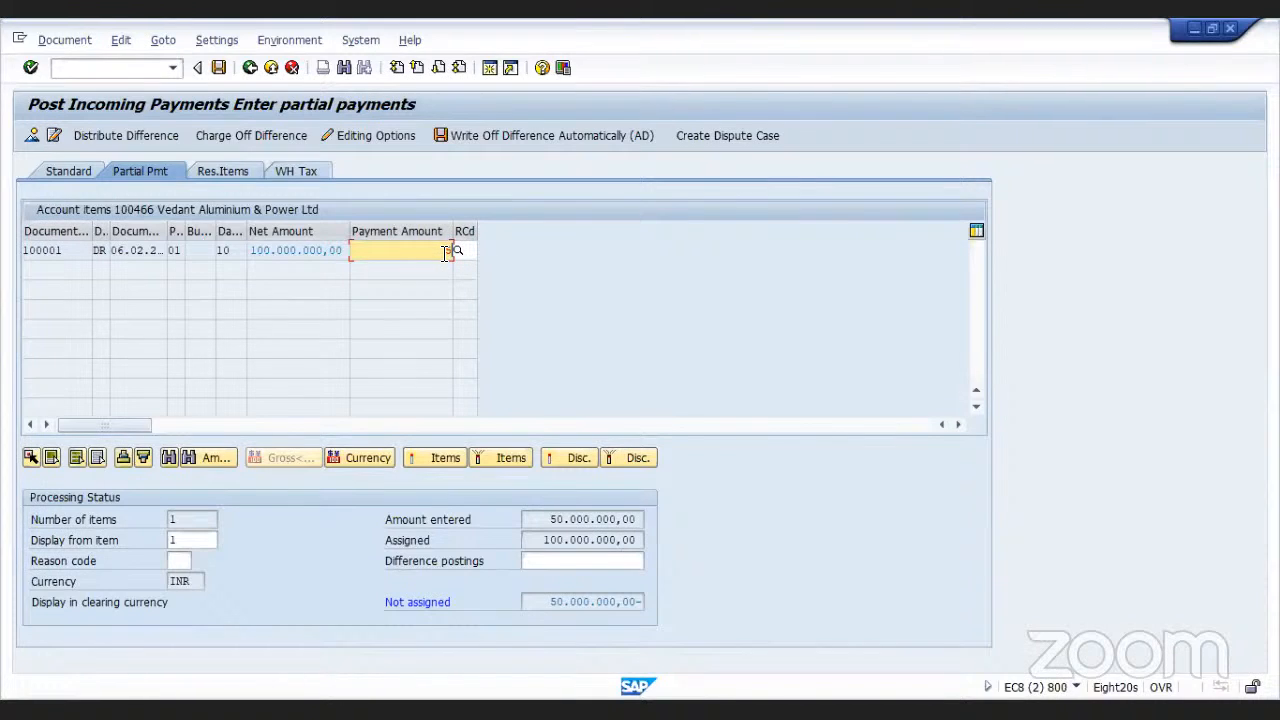
pyautogui.write('50000000')
pyautogui.click(454, 458)
# - Create a residual item of 50000000 for the open invoice and post the incoming payment
pyautogui.click(224, 165)
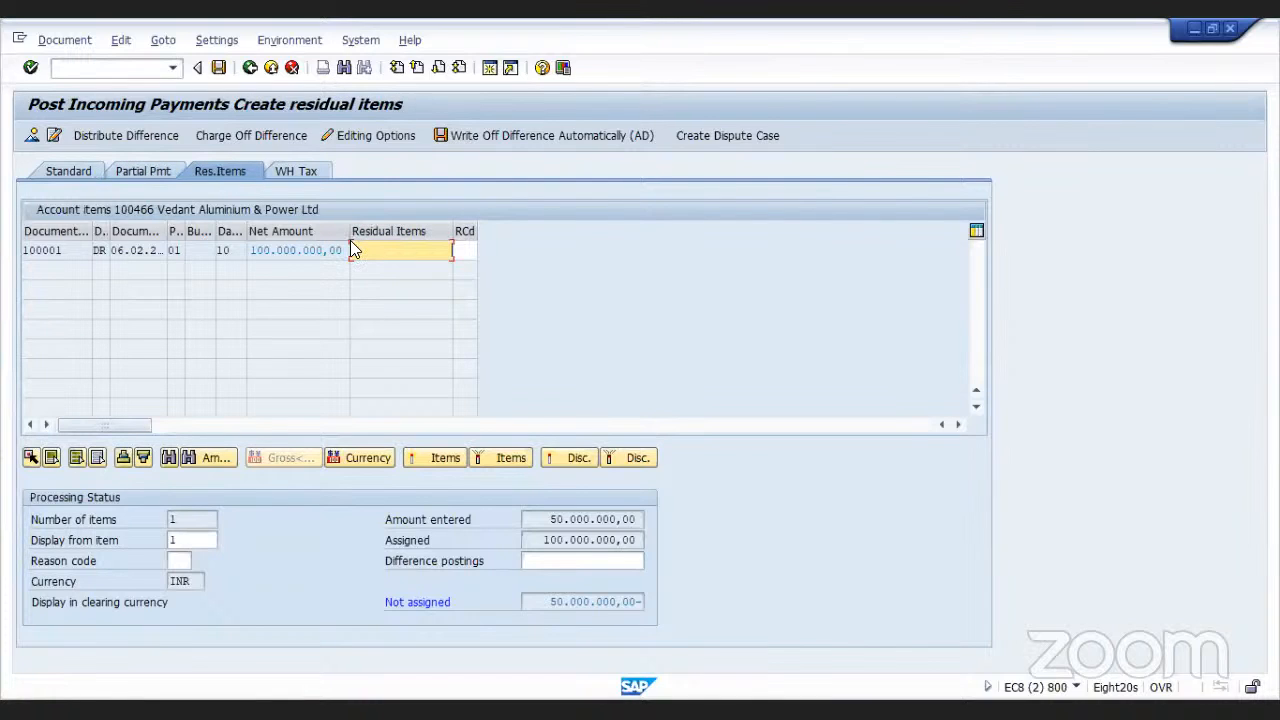
pyautogui.write('50000000')
pyautogui.press('Return')
pyautogui.click(217, 68)
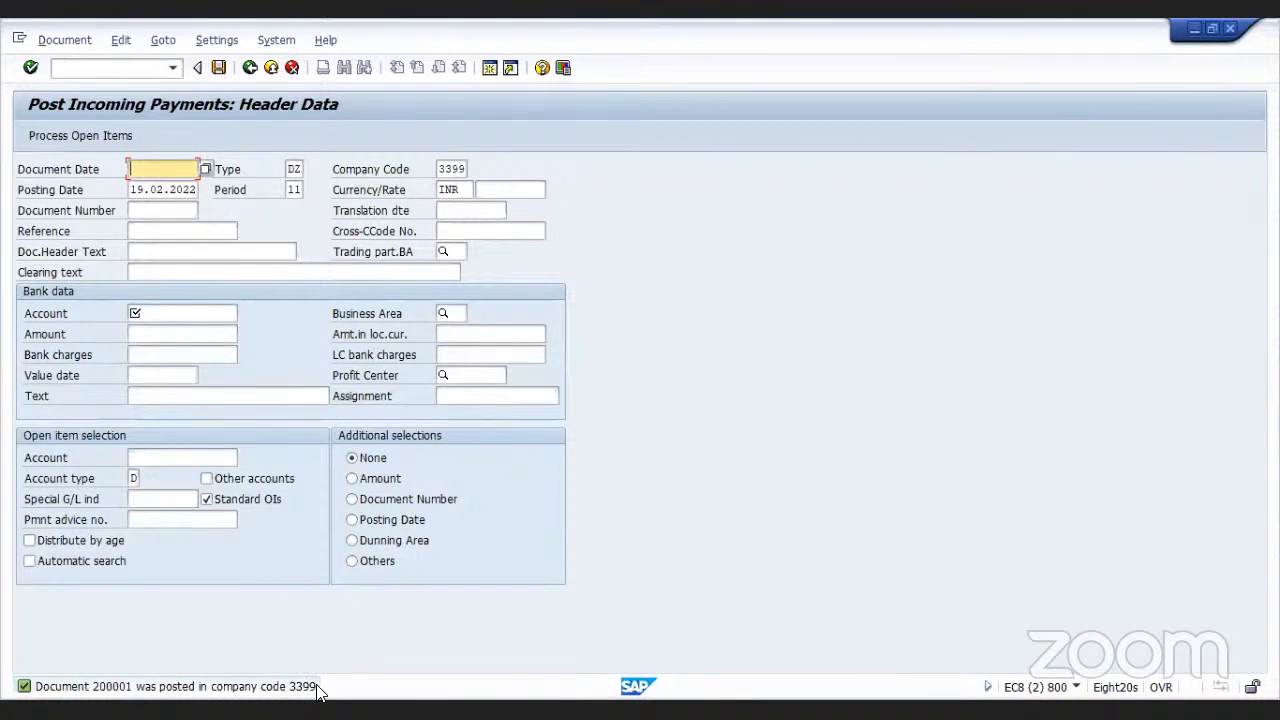
# - Display the just-posted payment document's data entry view and return to the incoming payment header
pyautogui.click(249, 68)
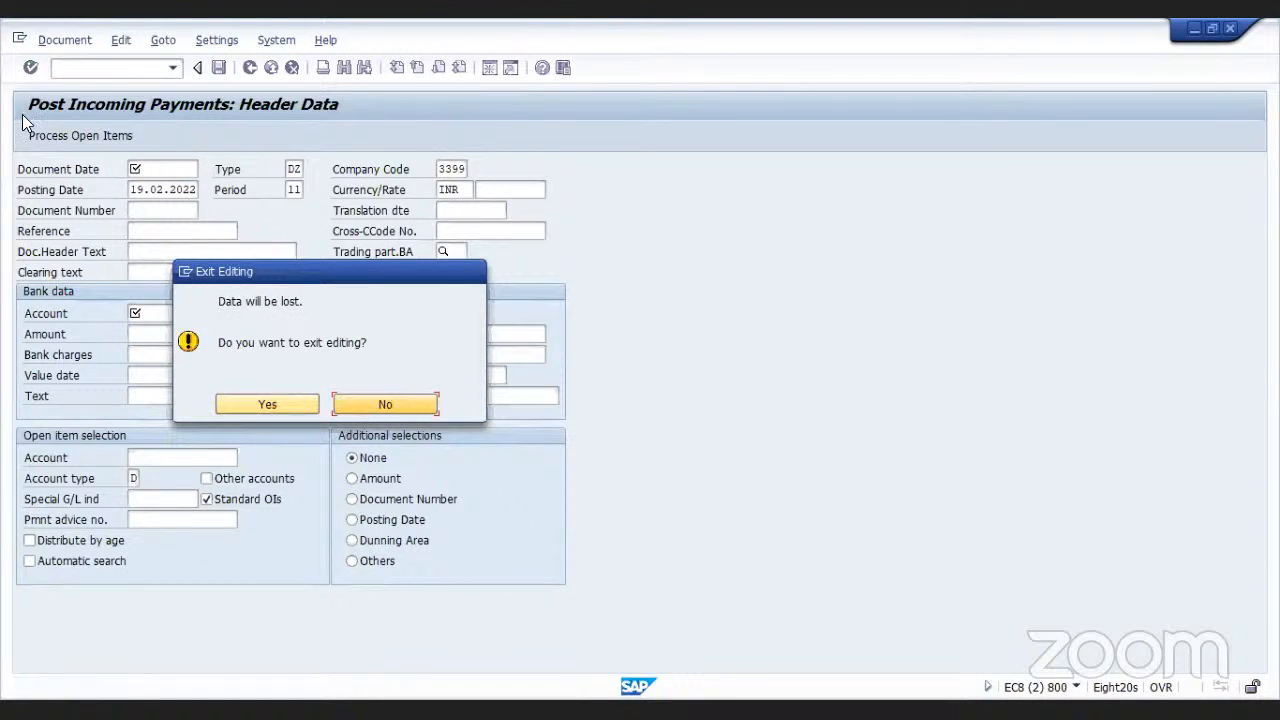
pyautogui.press('Return')
pyautogui.click(62, 41)
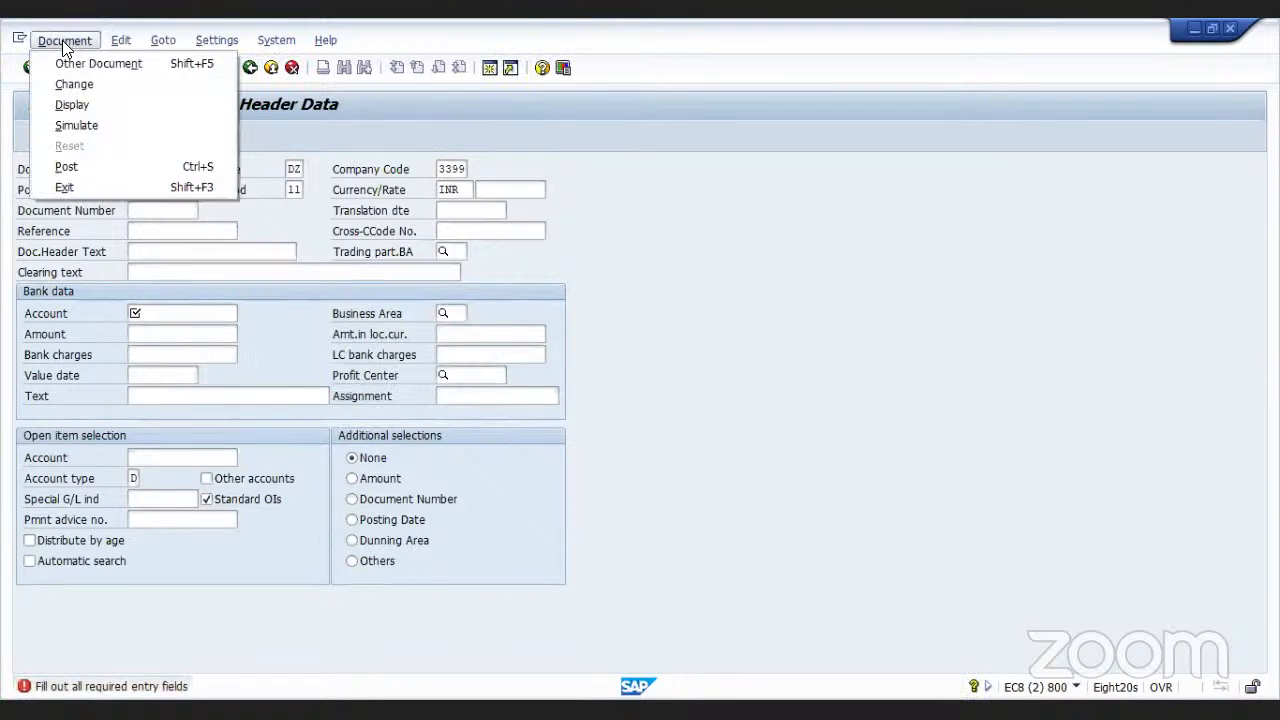
pyautogui.click(72, 105)
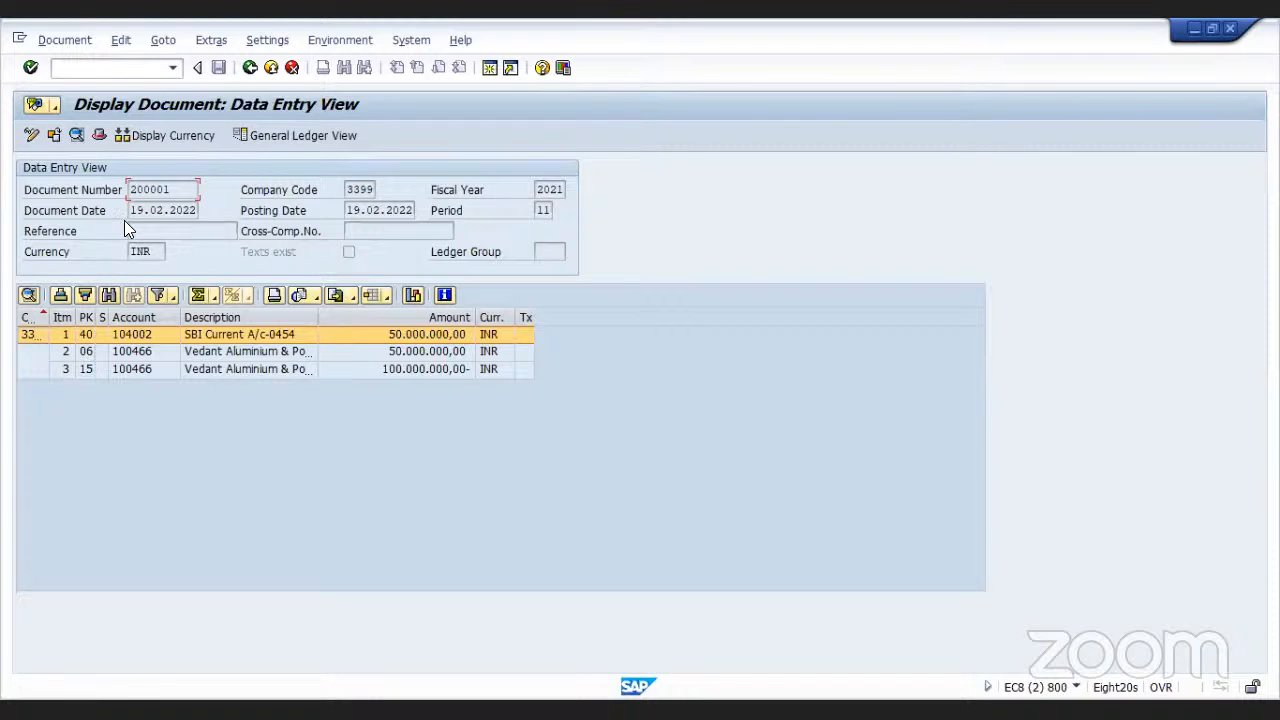
pyautogui.click(249, 69)
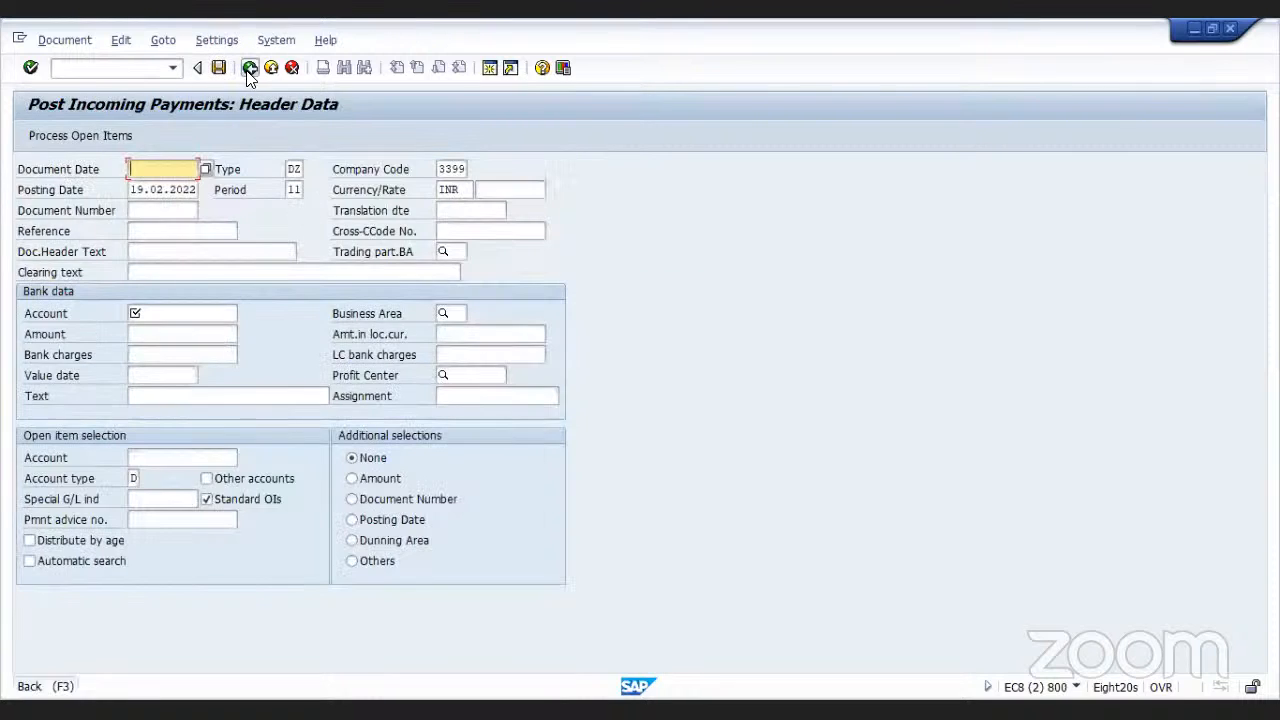
# - Leave the incoming payment entry and display the customer's 2021 balances for company code 3399 with FD10N
pyautogui.click(249, 69)
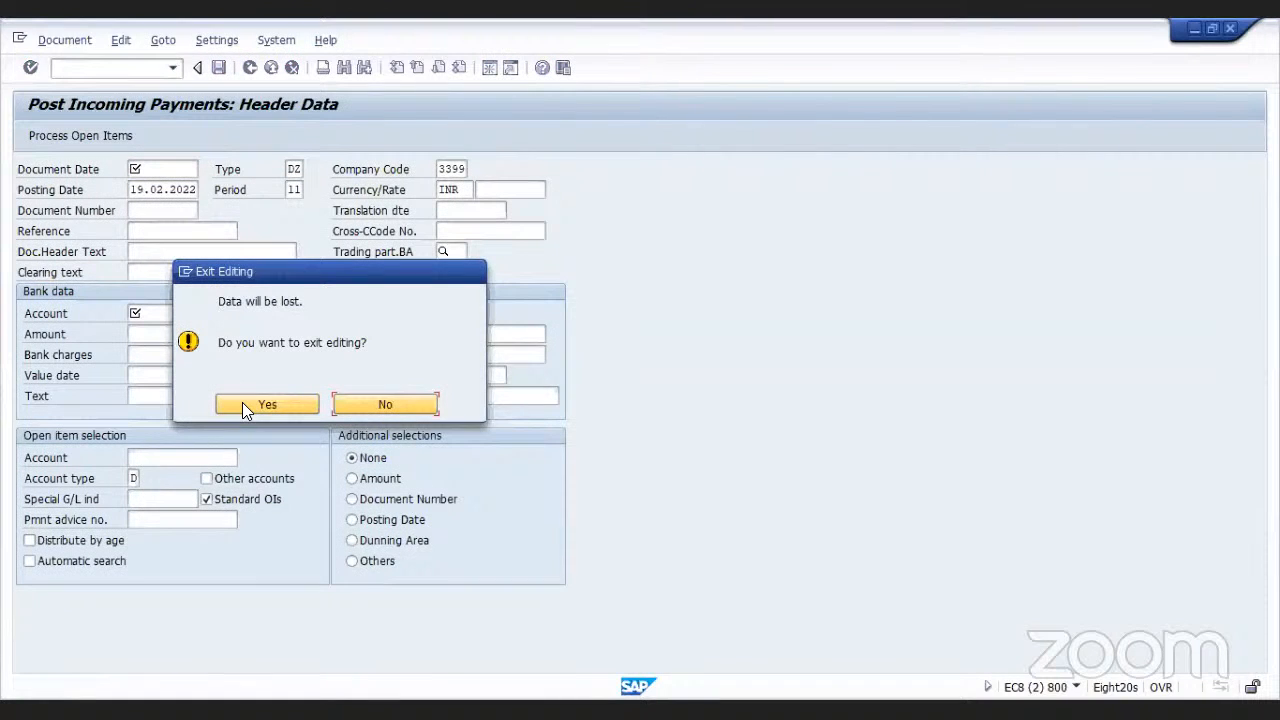
pyautogui.click(242, 404)
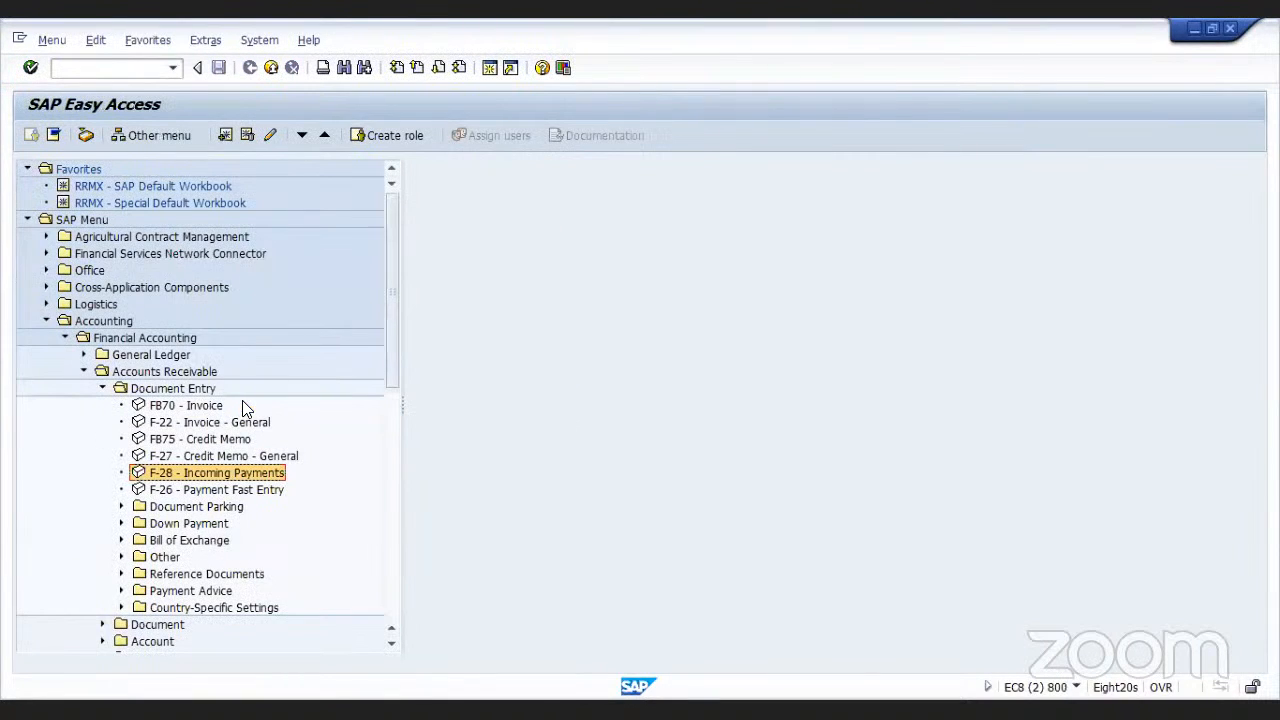
pyautogui.click(102, 389)
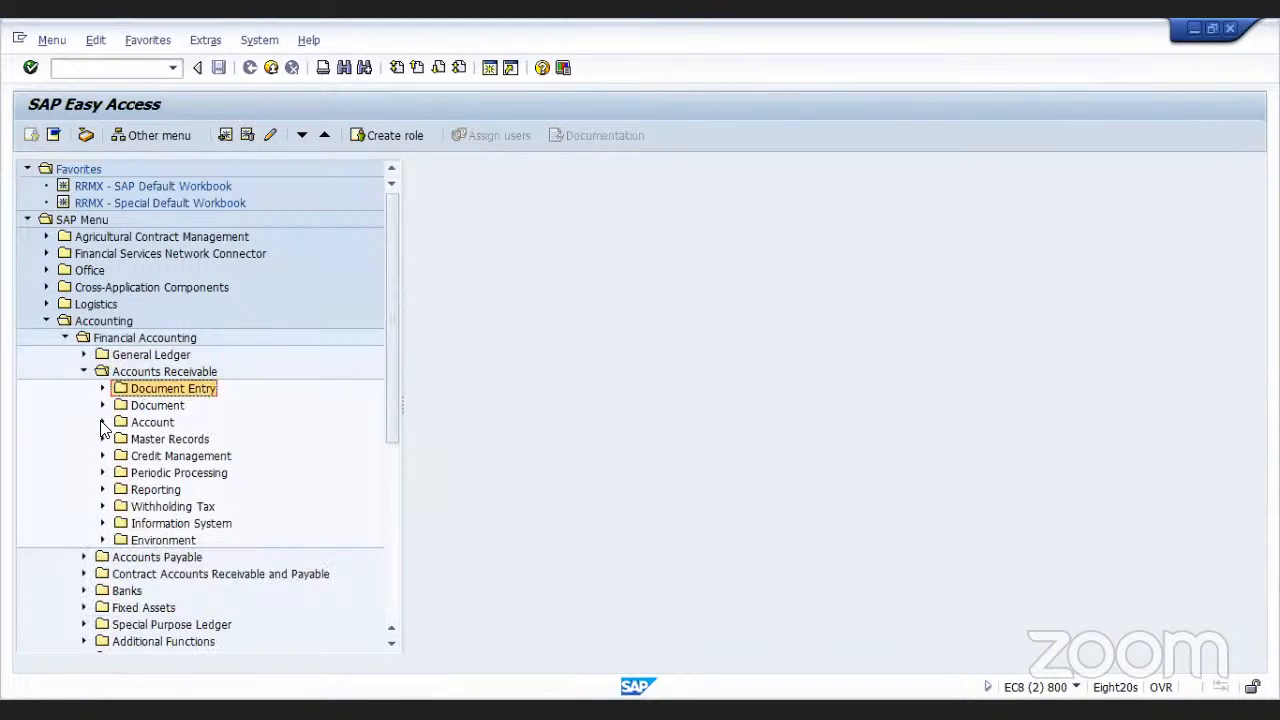
pyautogui.click(102, 423)
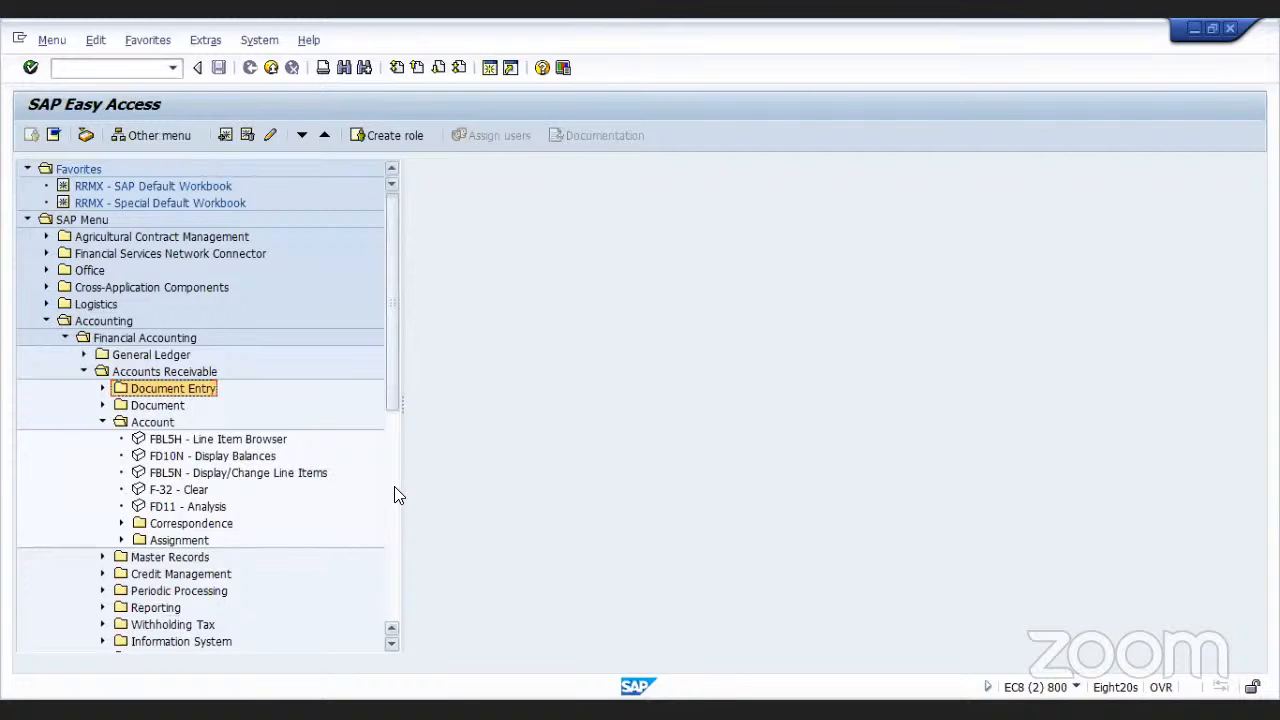
pyautogui.click(137, 458)
pyautogui.doubleClick(137, 458)
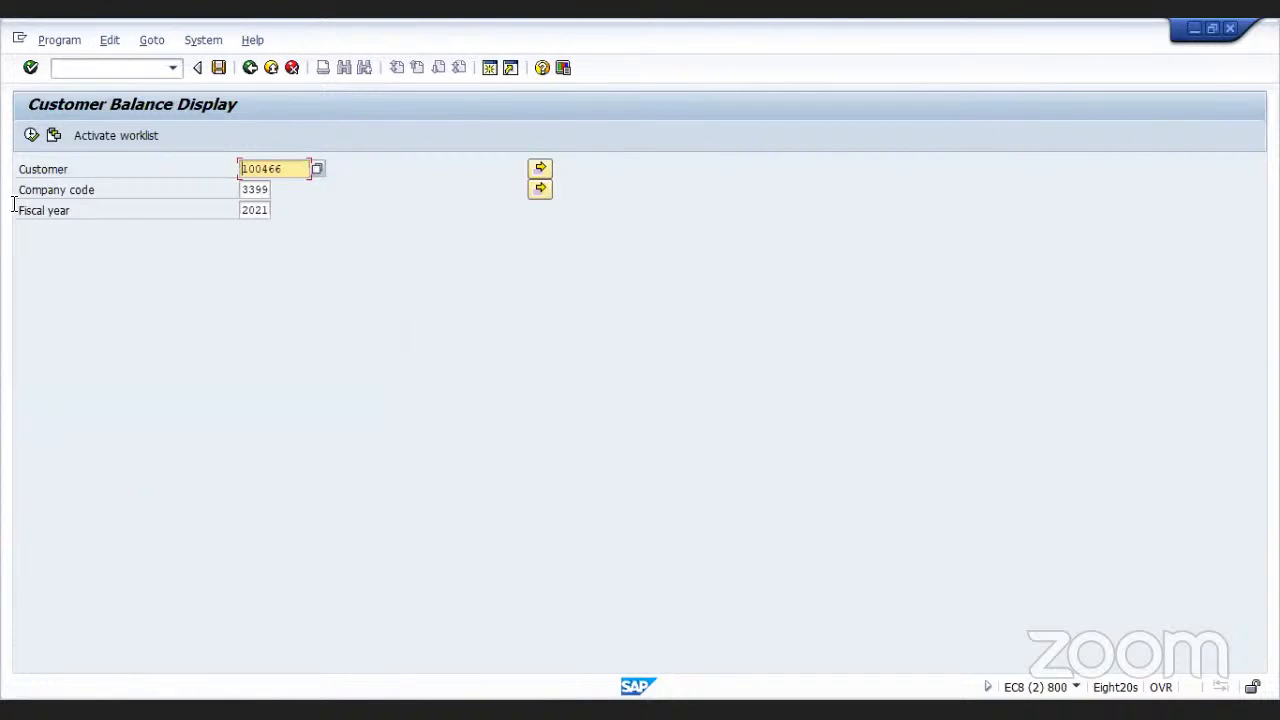
pyautogui.click(30, 136)
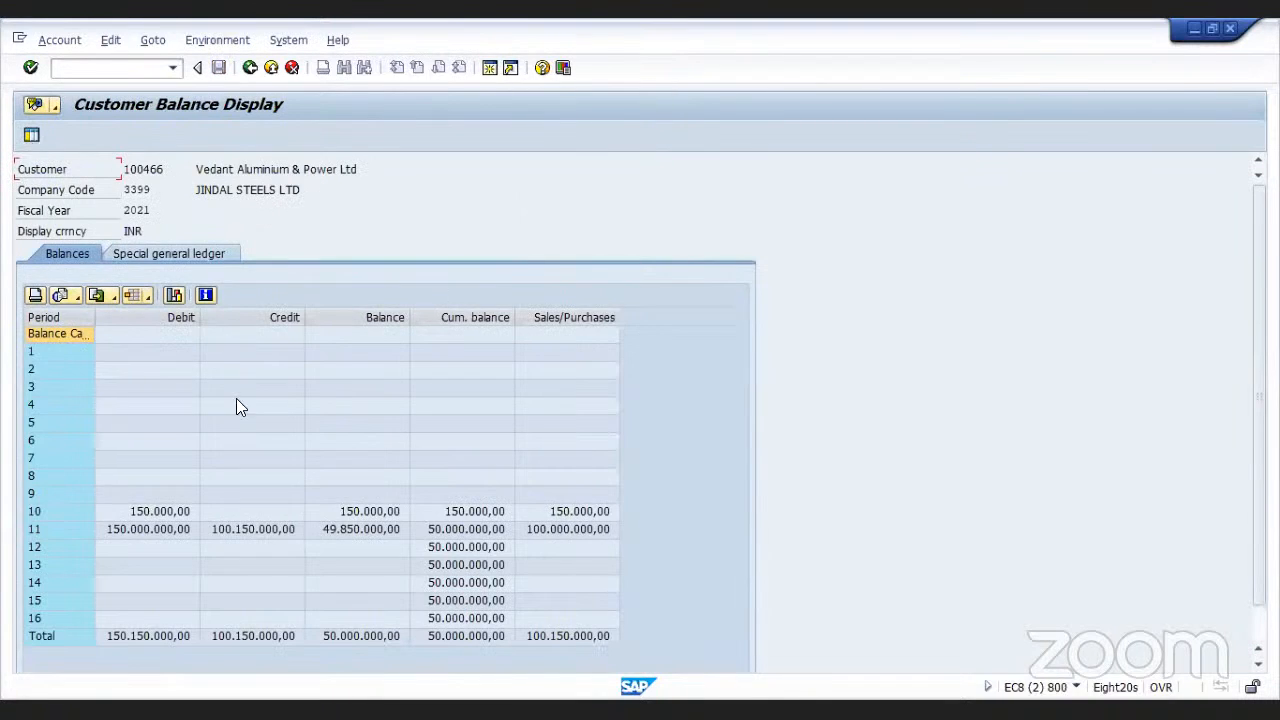
# - Examine the line items behind the period 11 balance and credit, returning to the customer balances
pyautogui.doubleClick(378, 529)
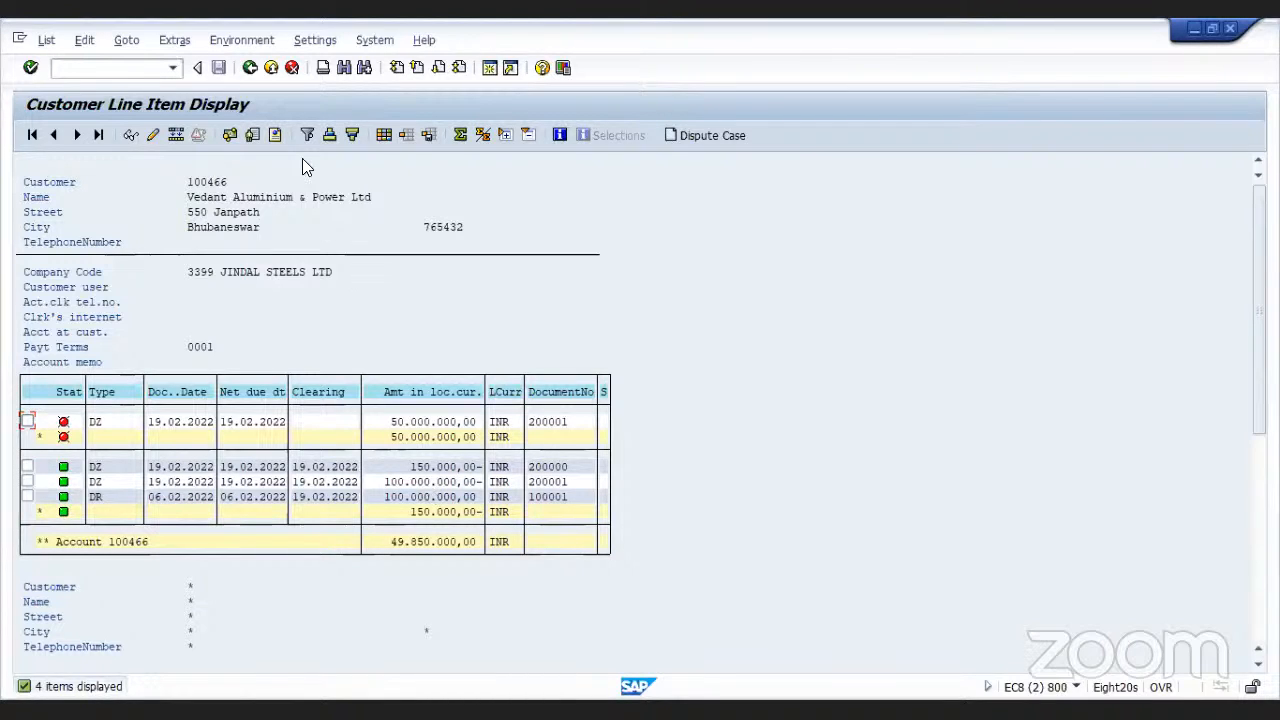
pyautogui.click(249, 69)
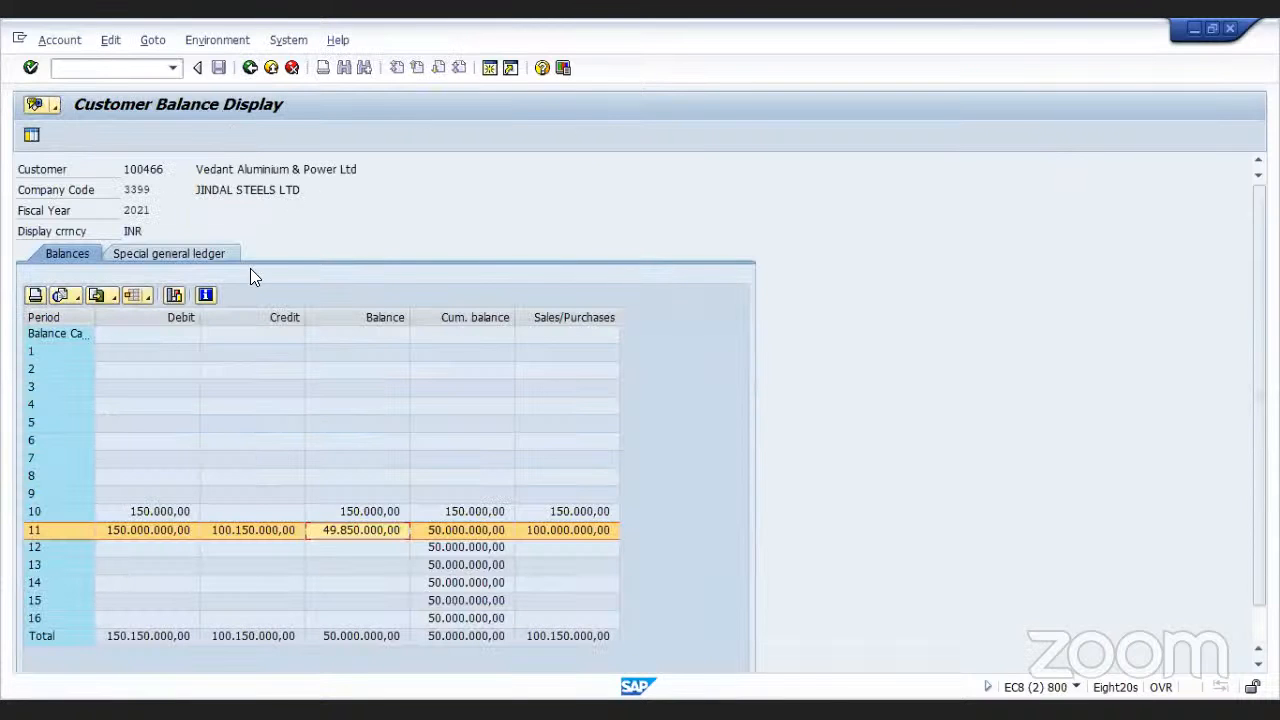
pyautogui.doubleClick(254, 529)
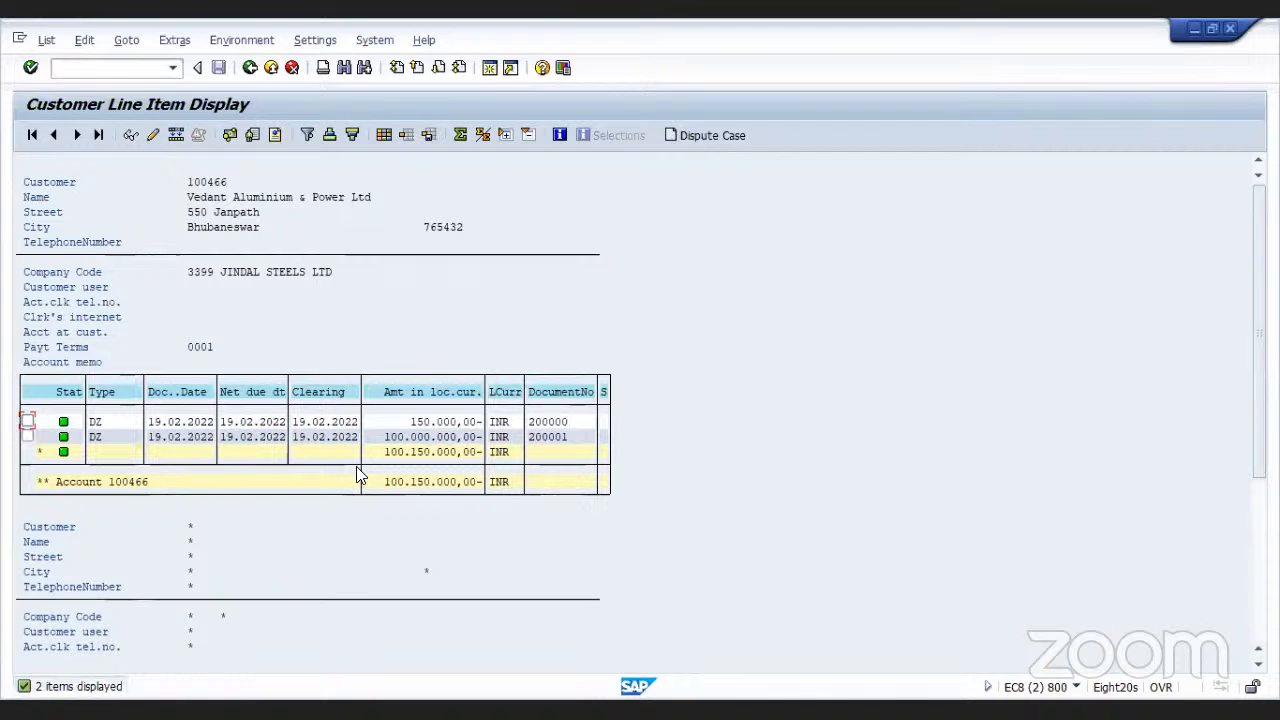
pyautogui.click(250, 68)
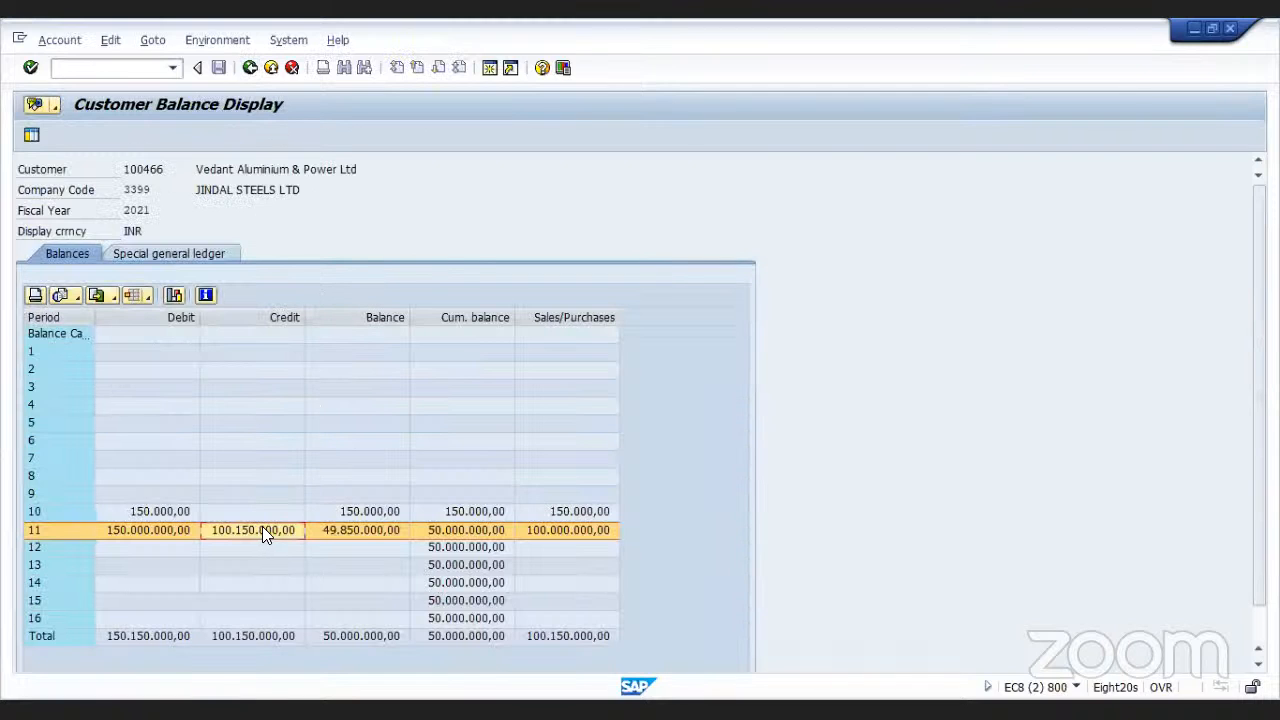
# - Trace the open DZ item in the period 11 debit to its document overview and return to the line items
pyautogui.doubleClick(179, 524)
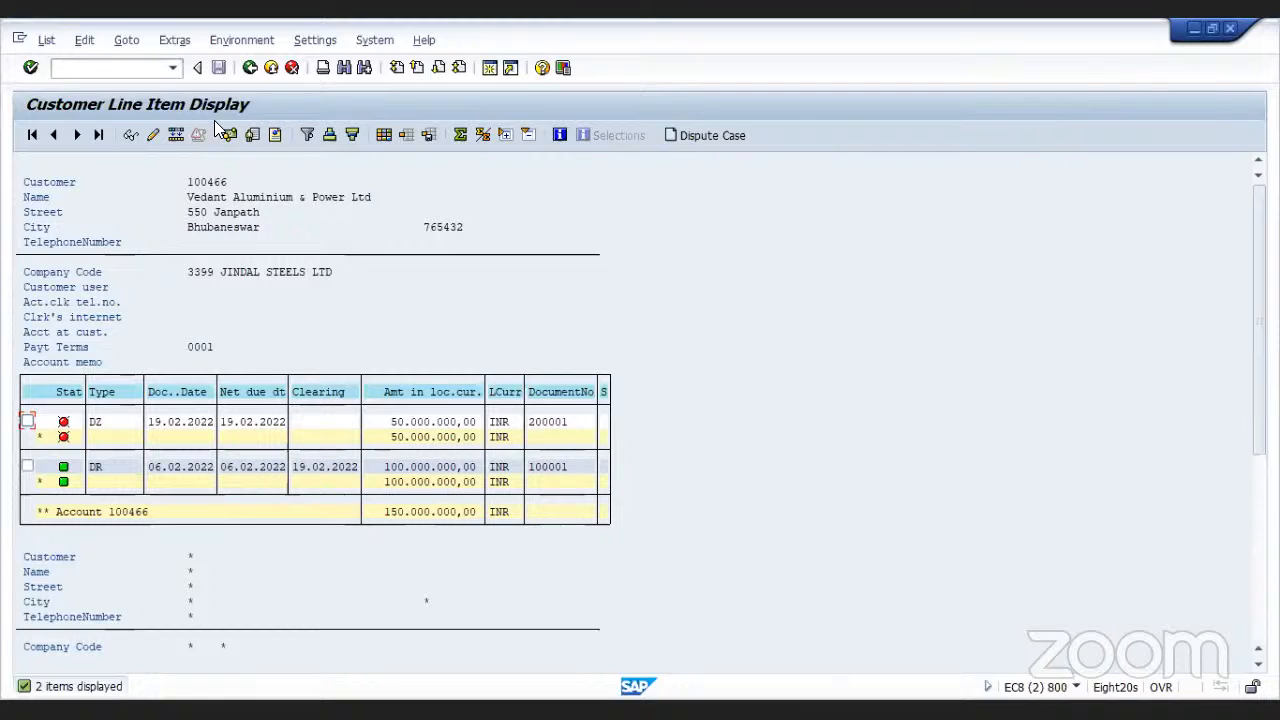
pyautogui.click(27, 421)
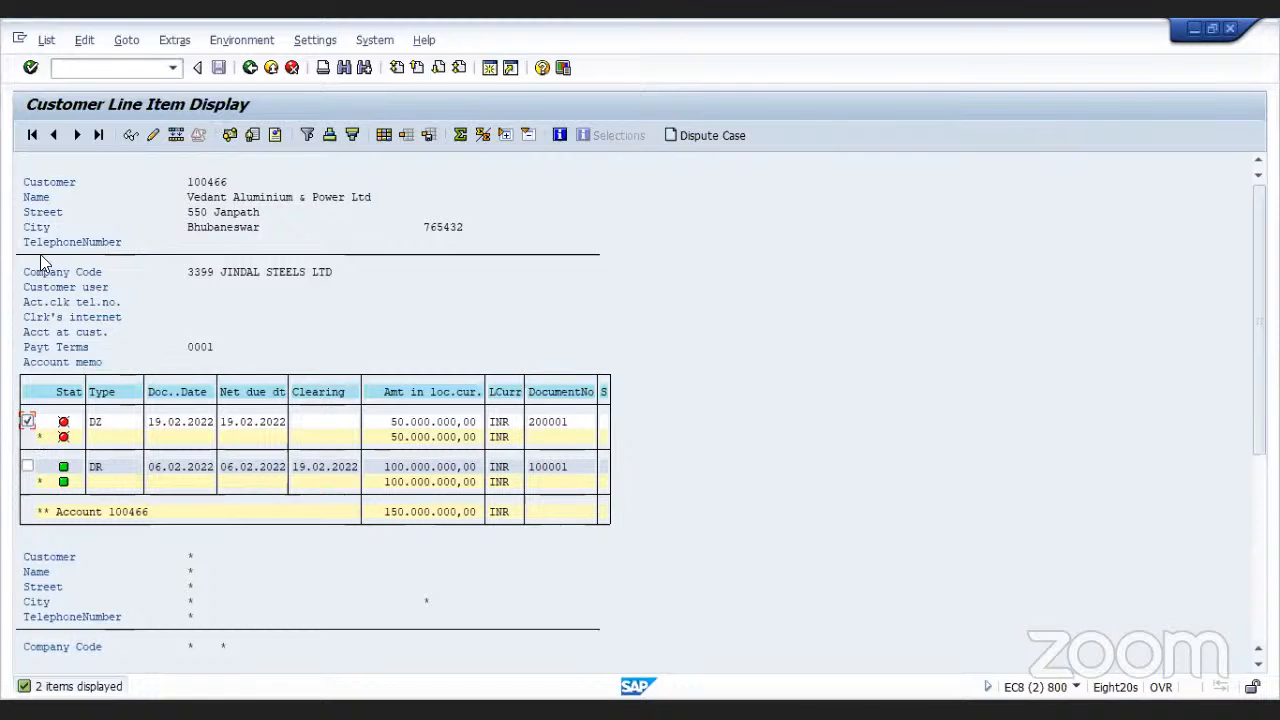
pyautogui.click(131, 136)
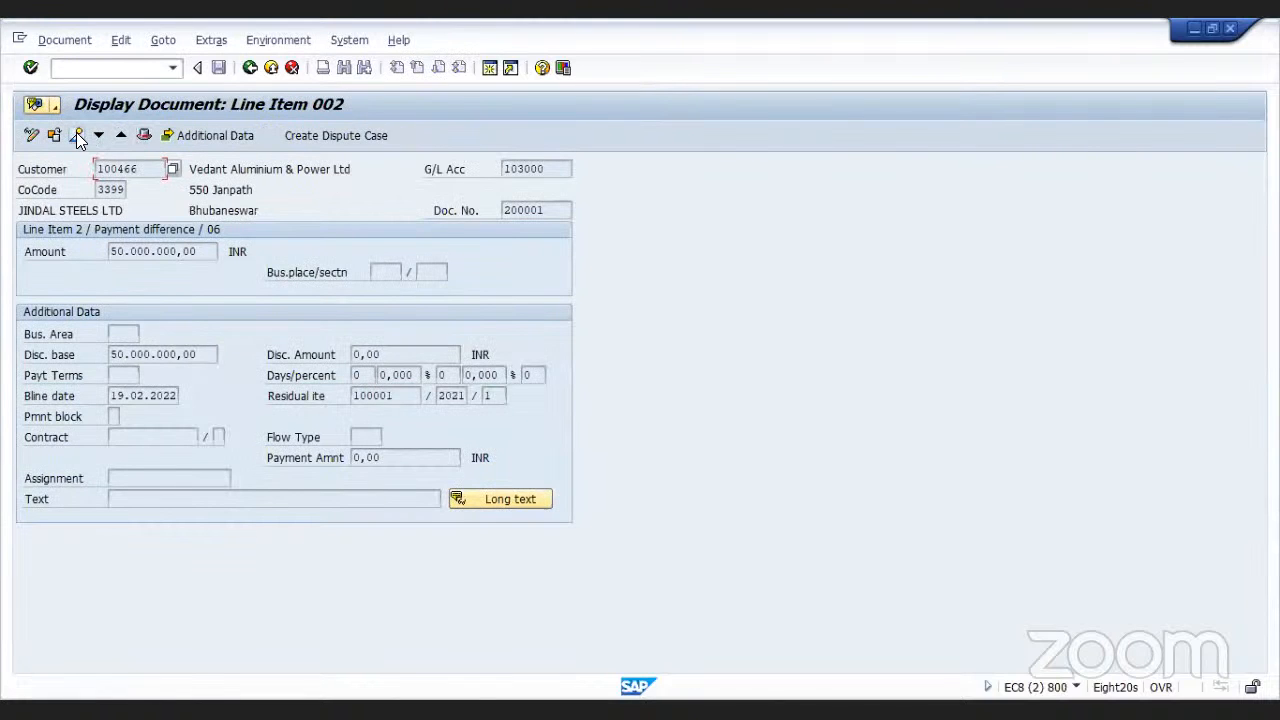
pyautogui.click(78, 137)
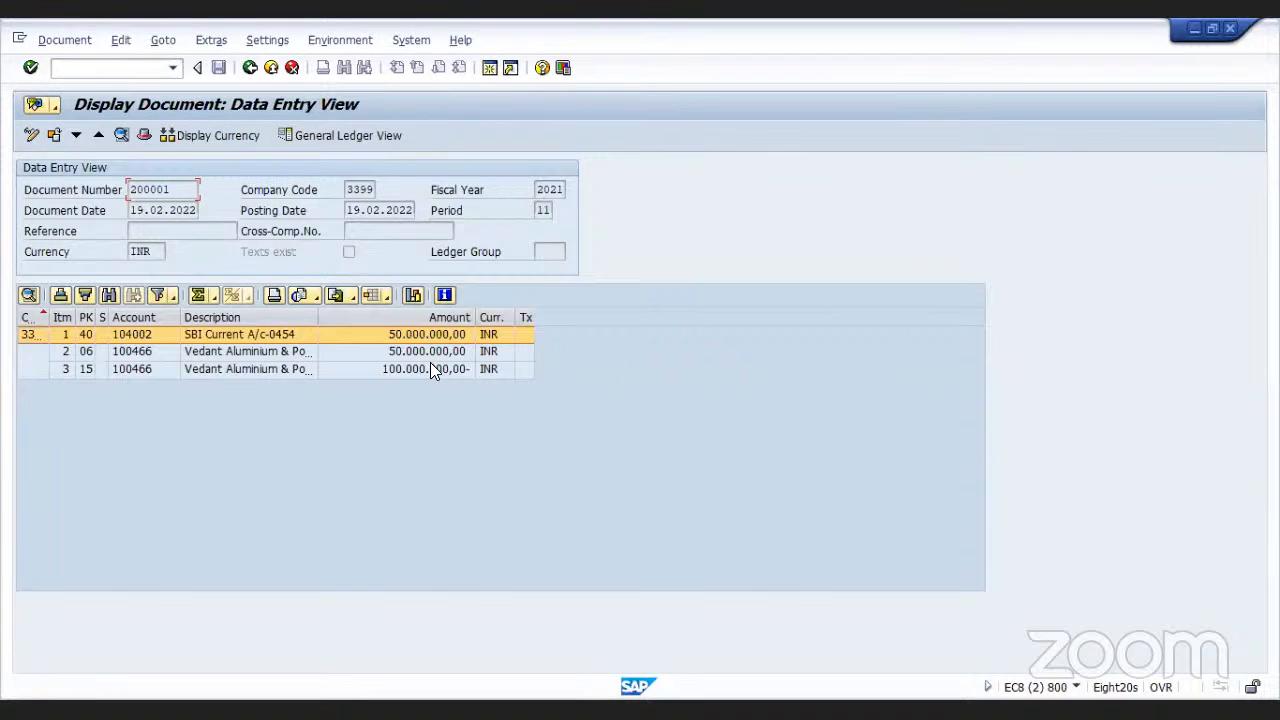
pyautogui.click(250, 68)
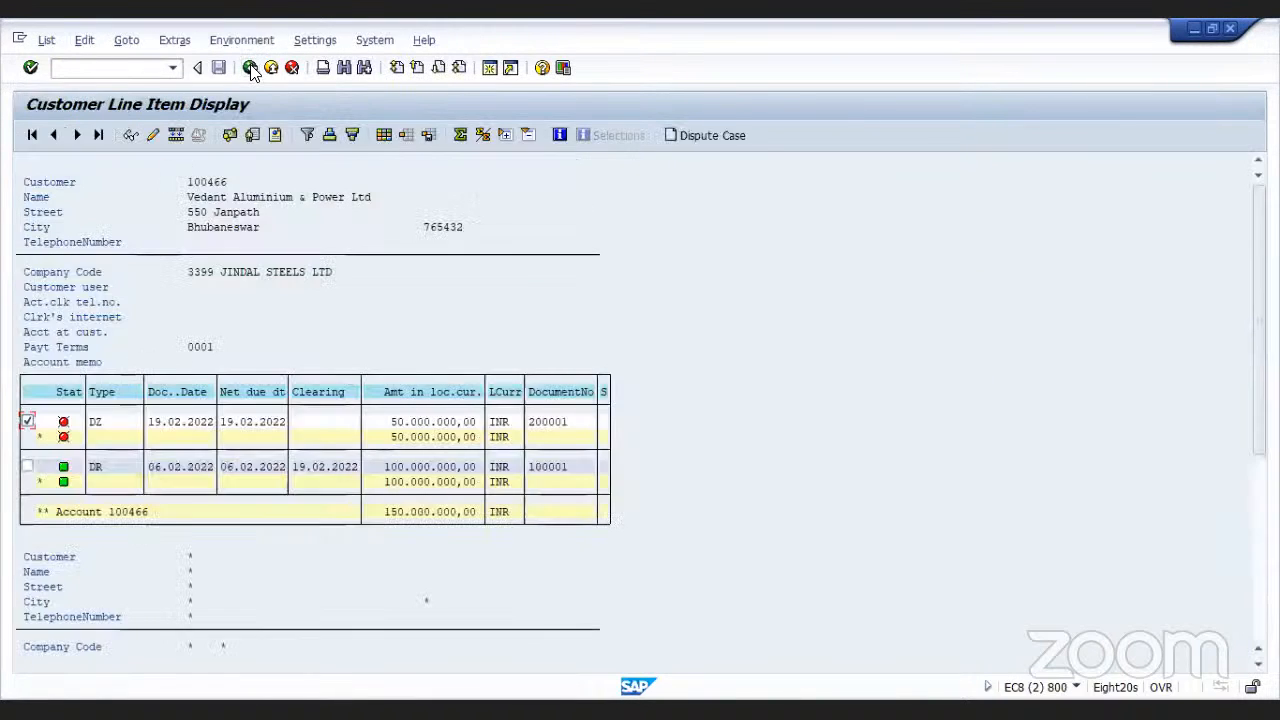